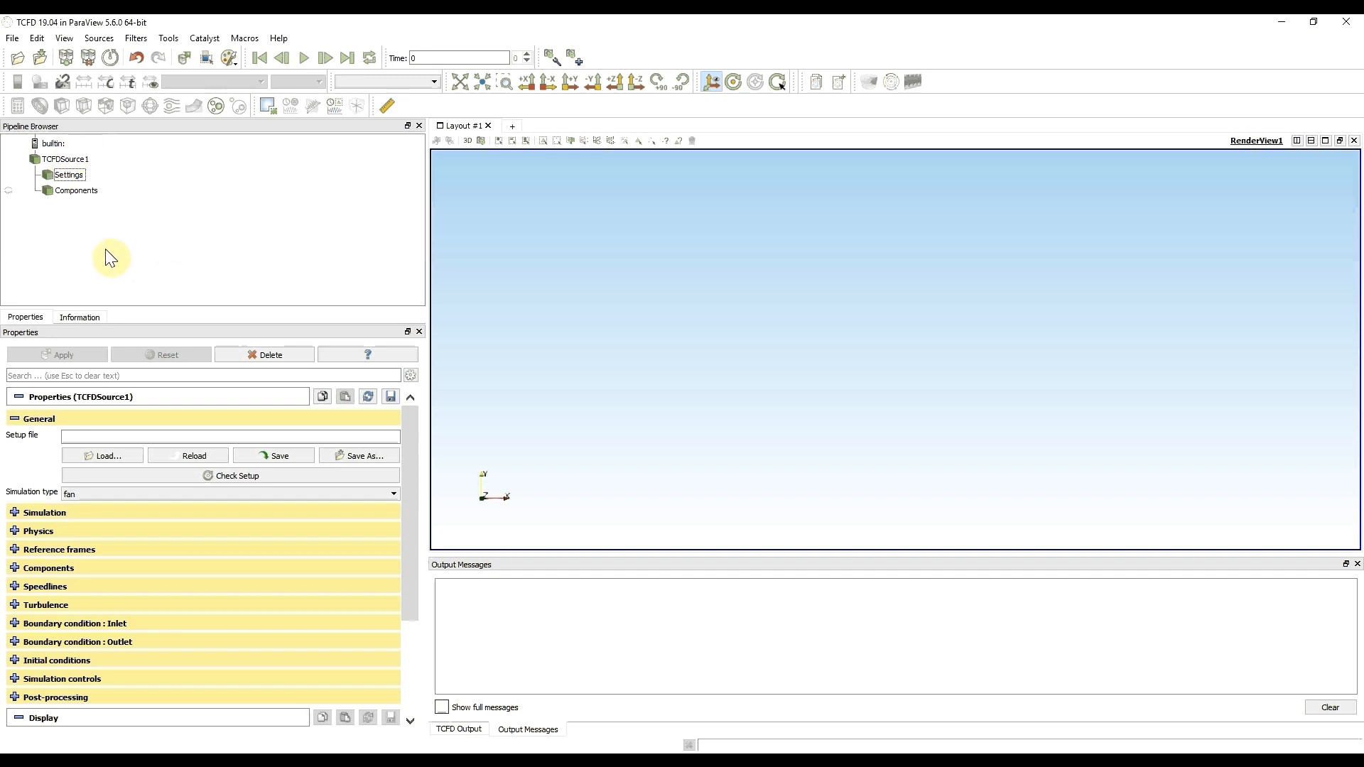
- Save the setup as Burj-Al-Arab in the Burj-Al-Arab folder on the Desktop
click(357, 459)
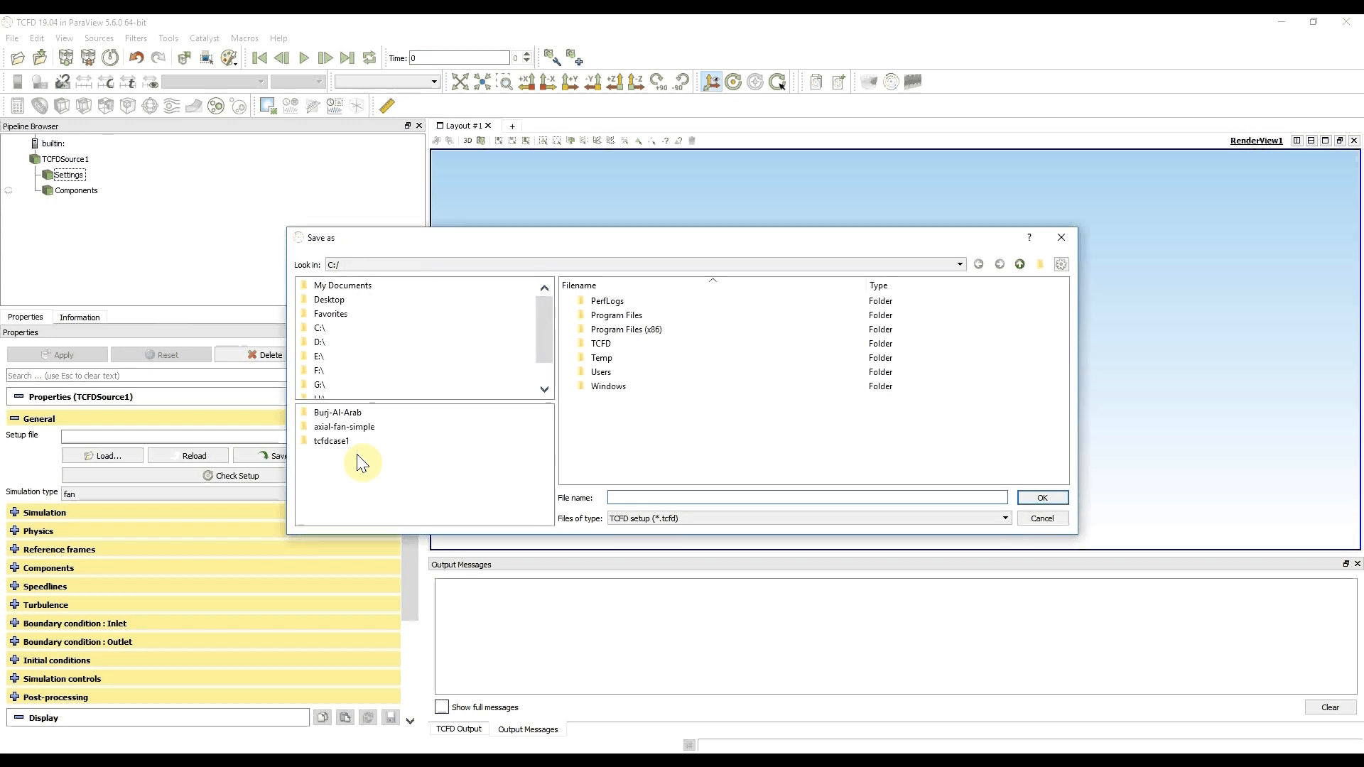
click(328, 300)
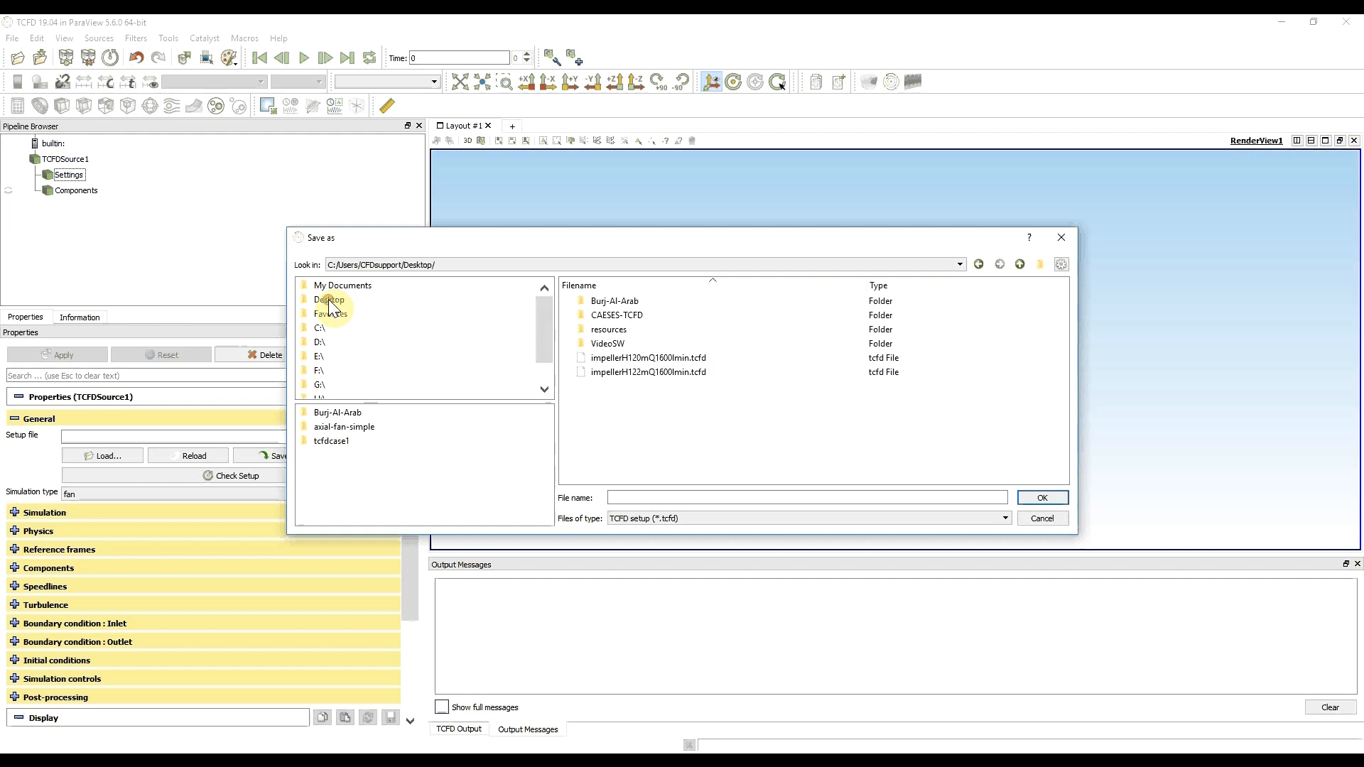
double_click(614, 301)
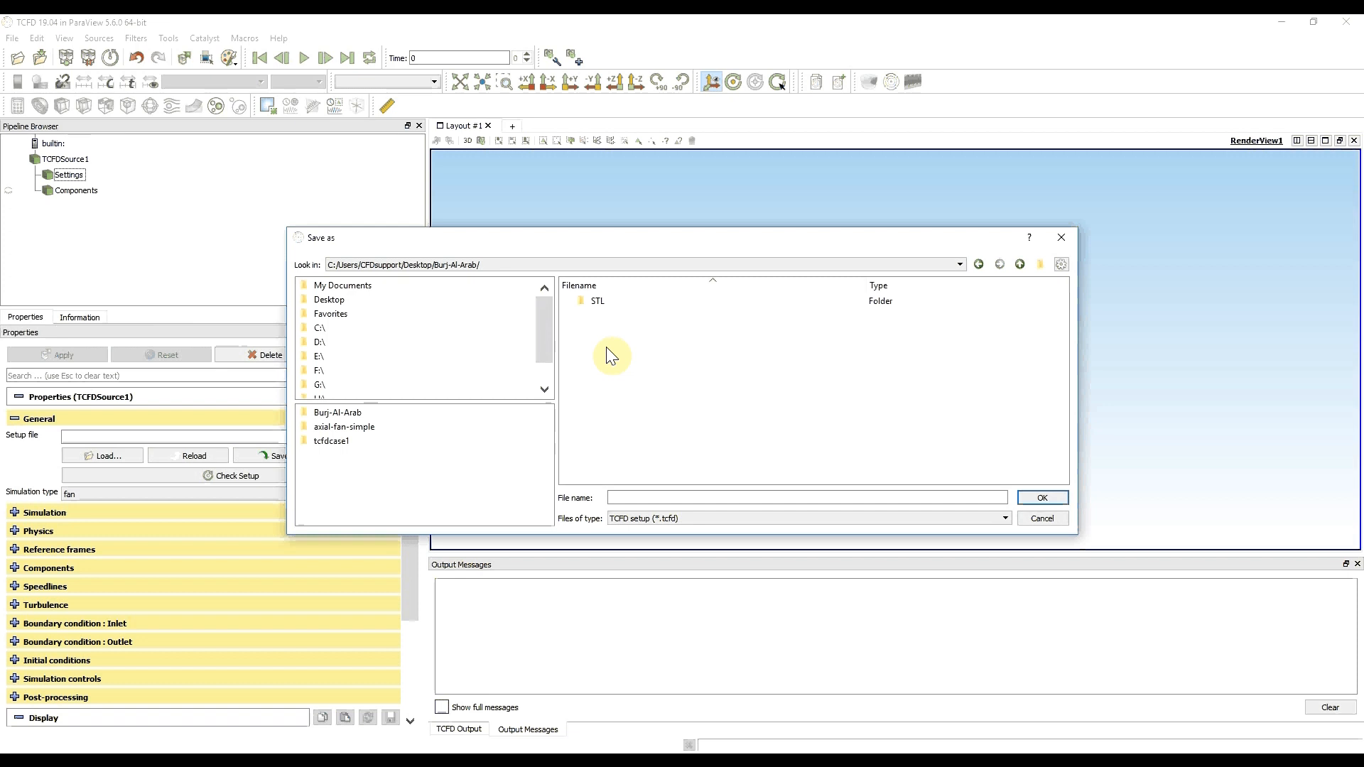
click(633, 497)
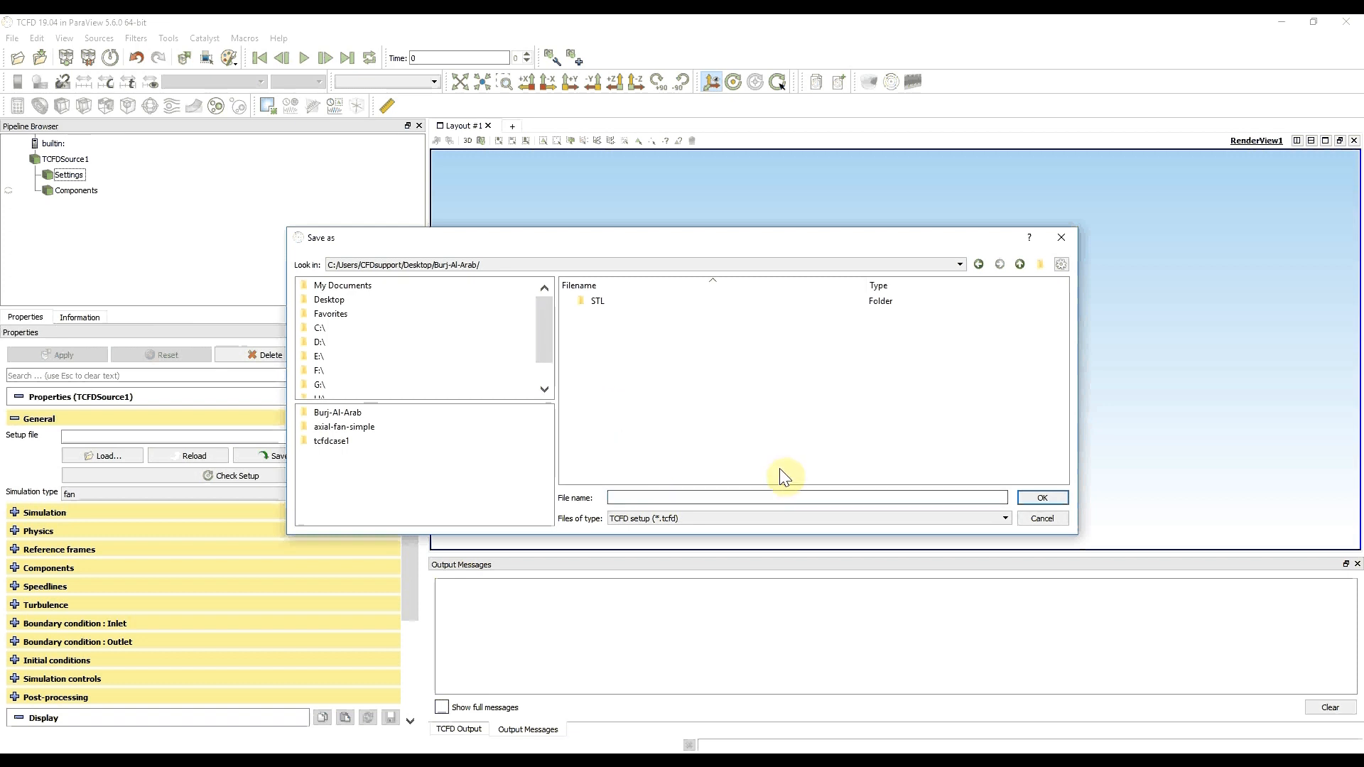
text(Burj-Al-Arab)
click(1034, 499)
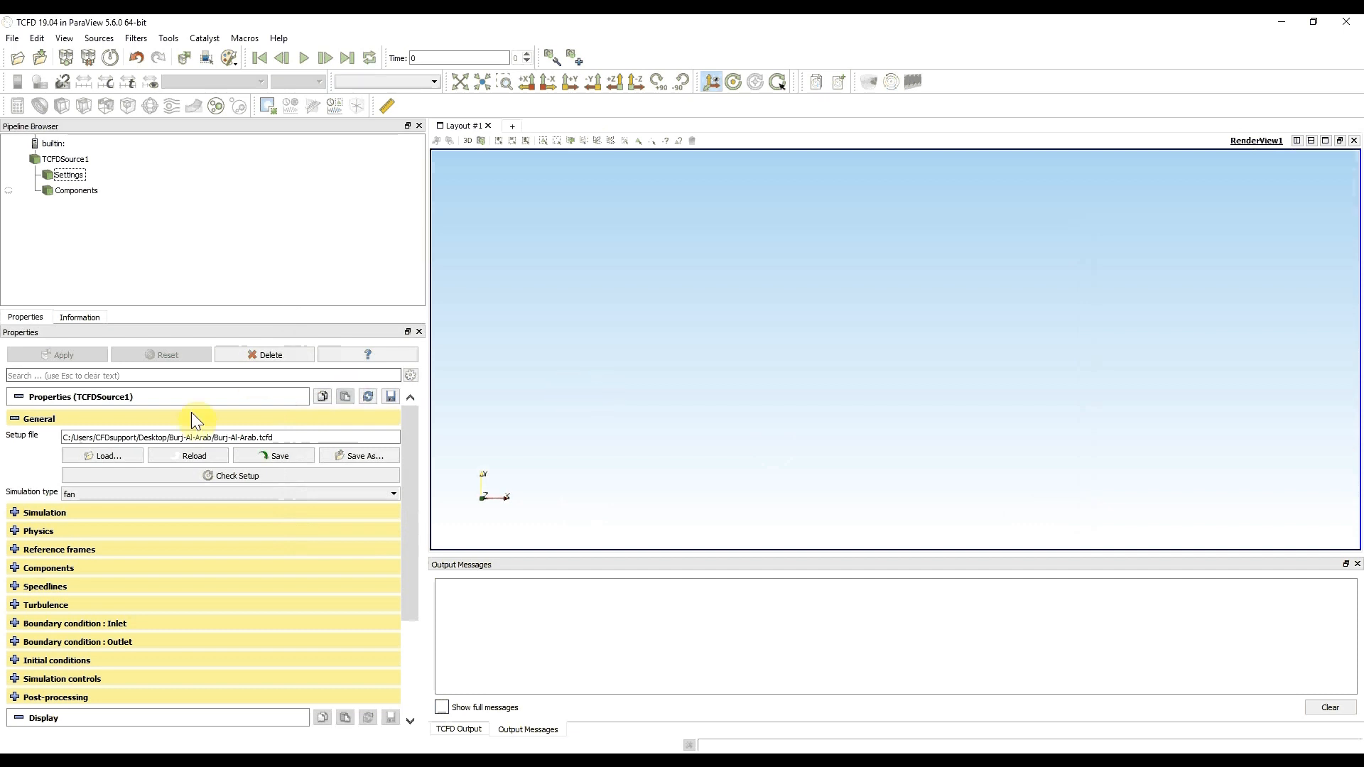
- Set the simulation type to virtualTunnel and apply the change
click(324, 493)
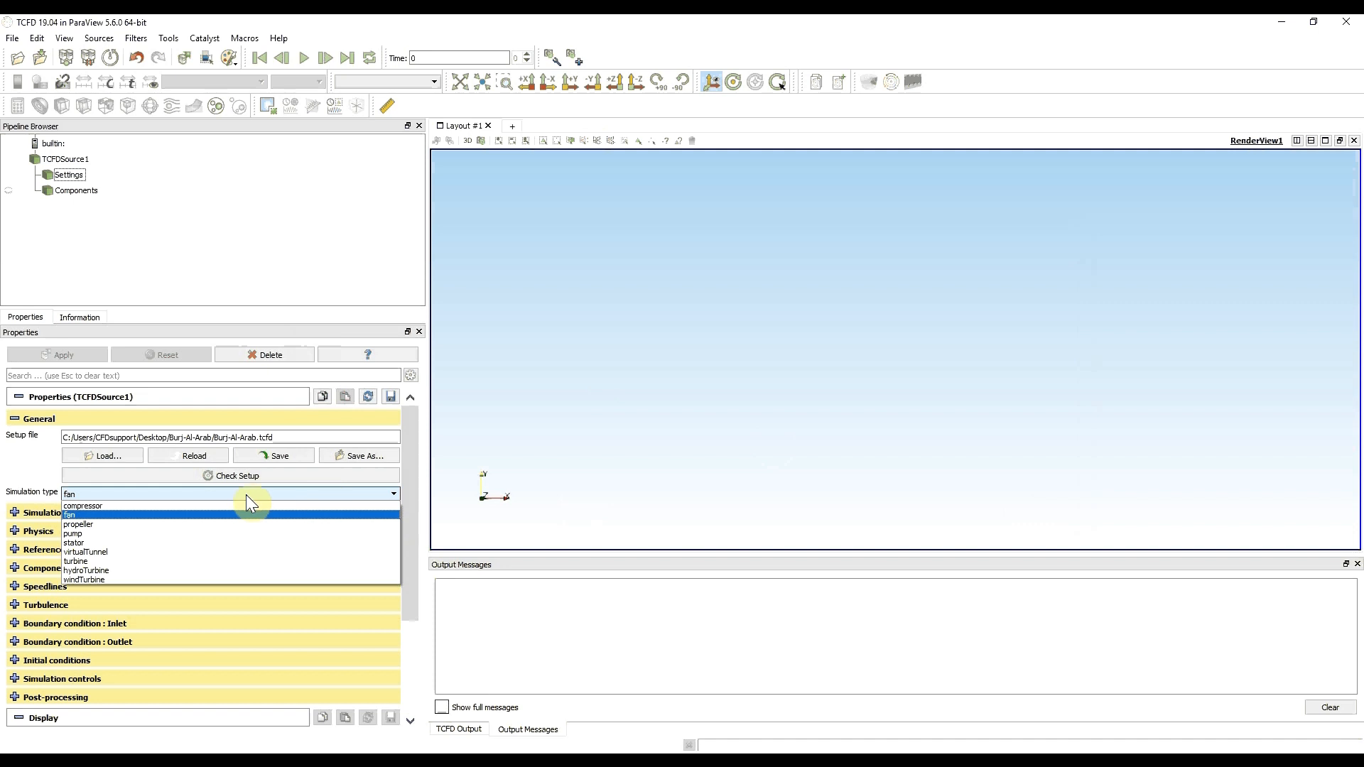
click(119, 551)
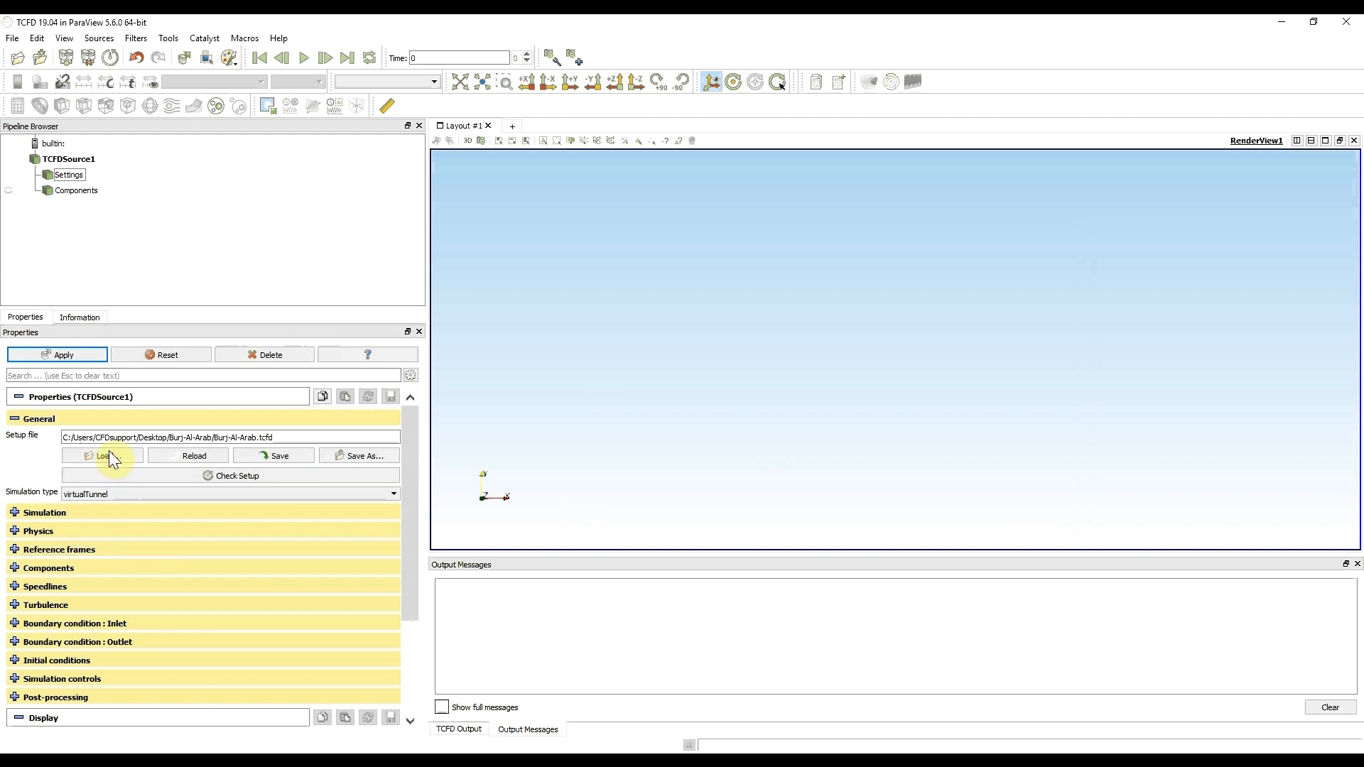
click(74, 355)
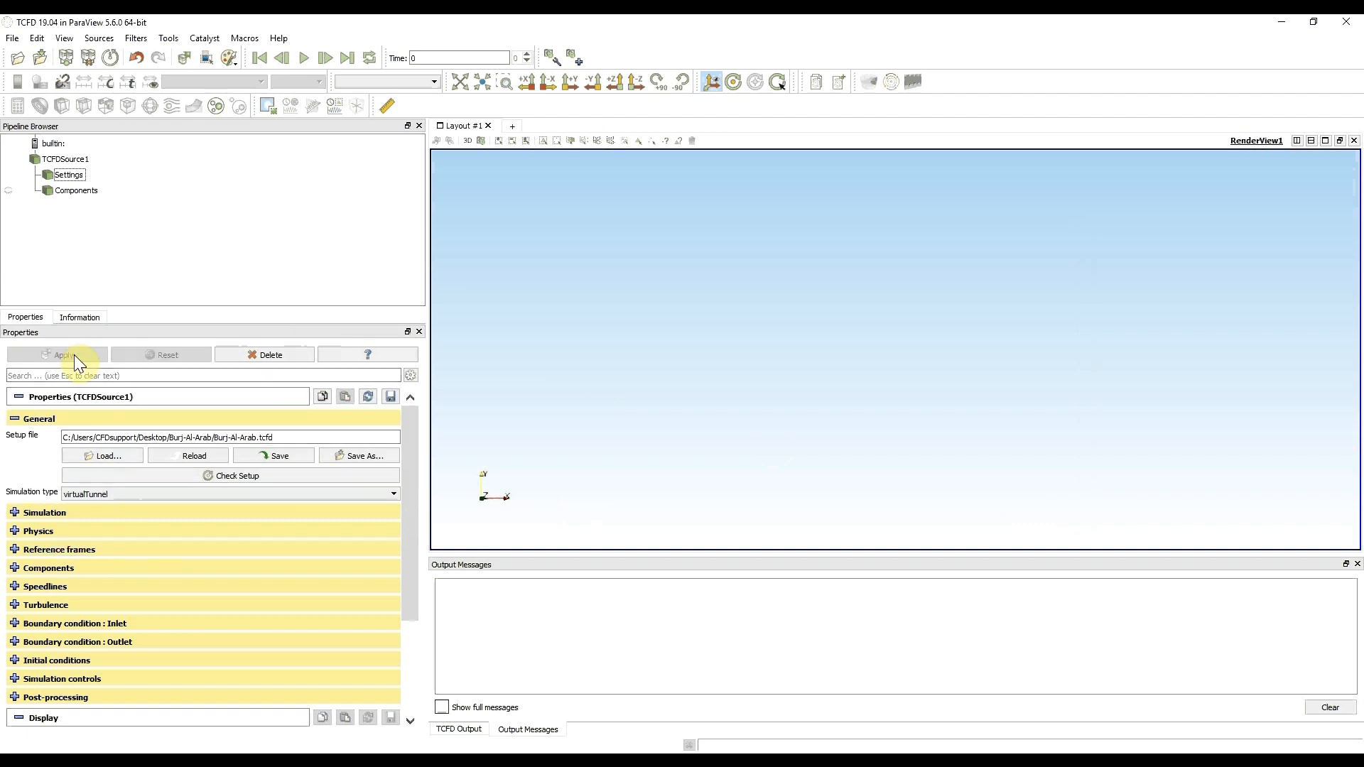
- In the simulation settings, choose steady state time management and set the number of processors to 6
click(14, 513)
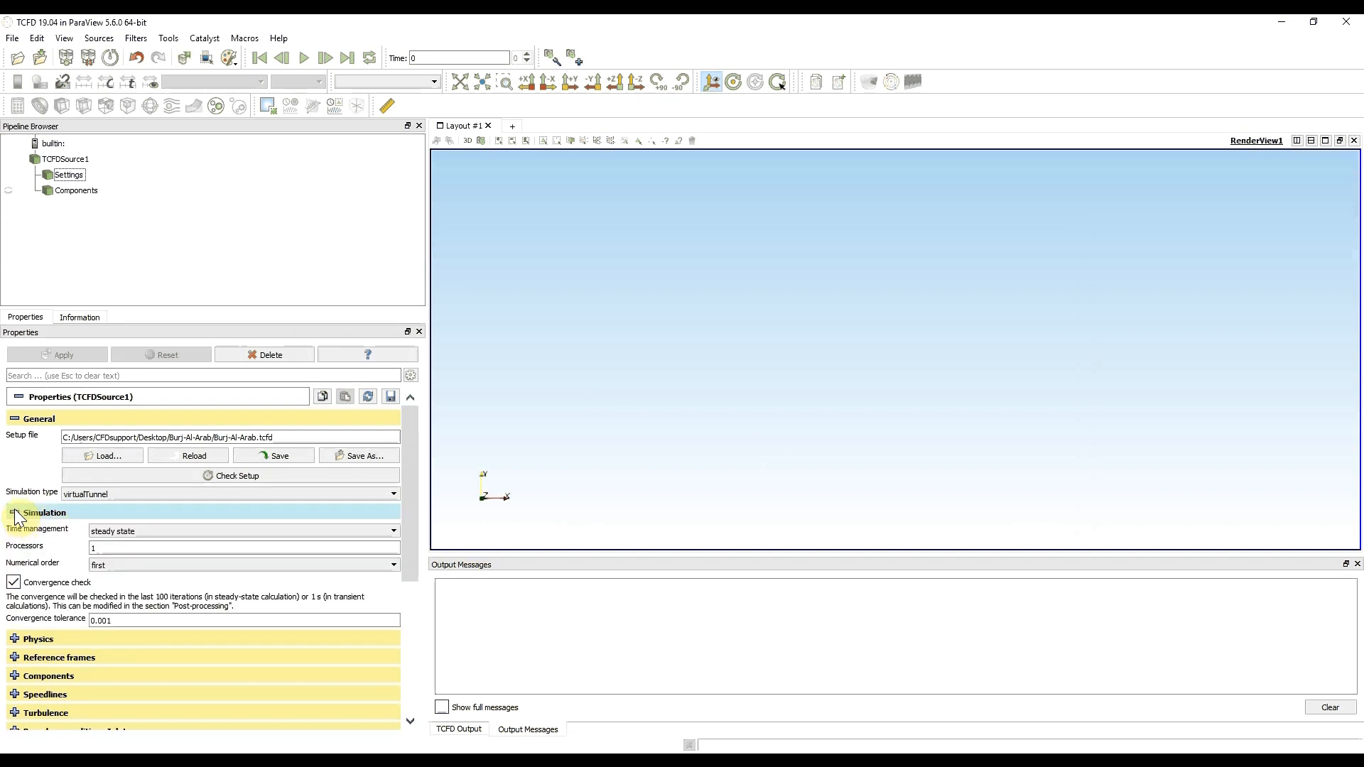
click(173, 532)
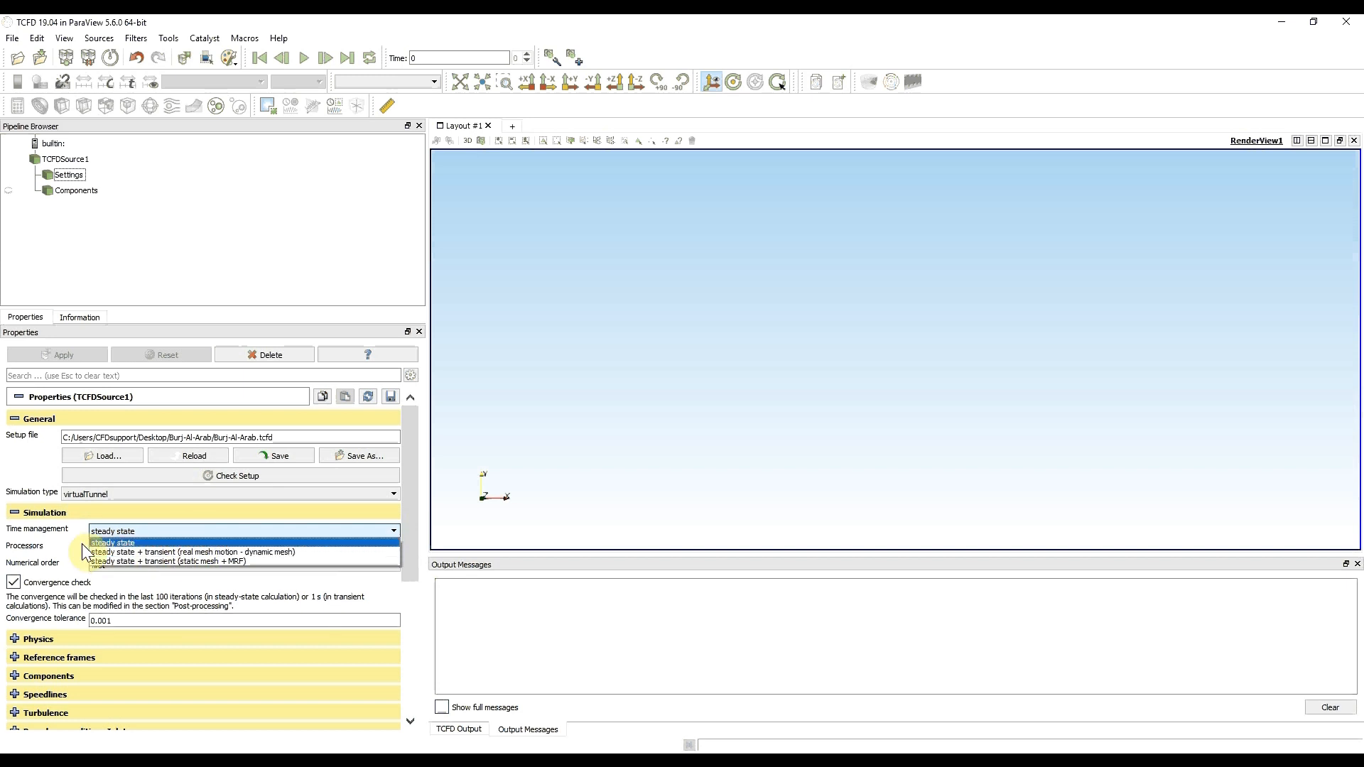
click(100, 543)
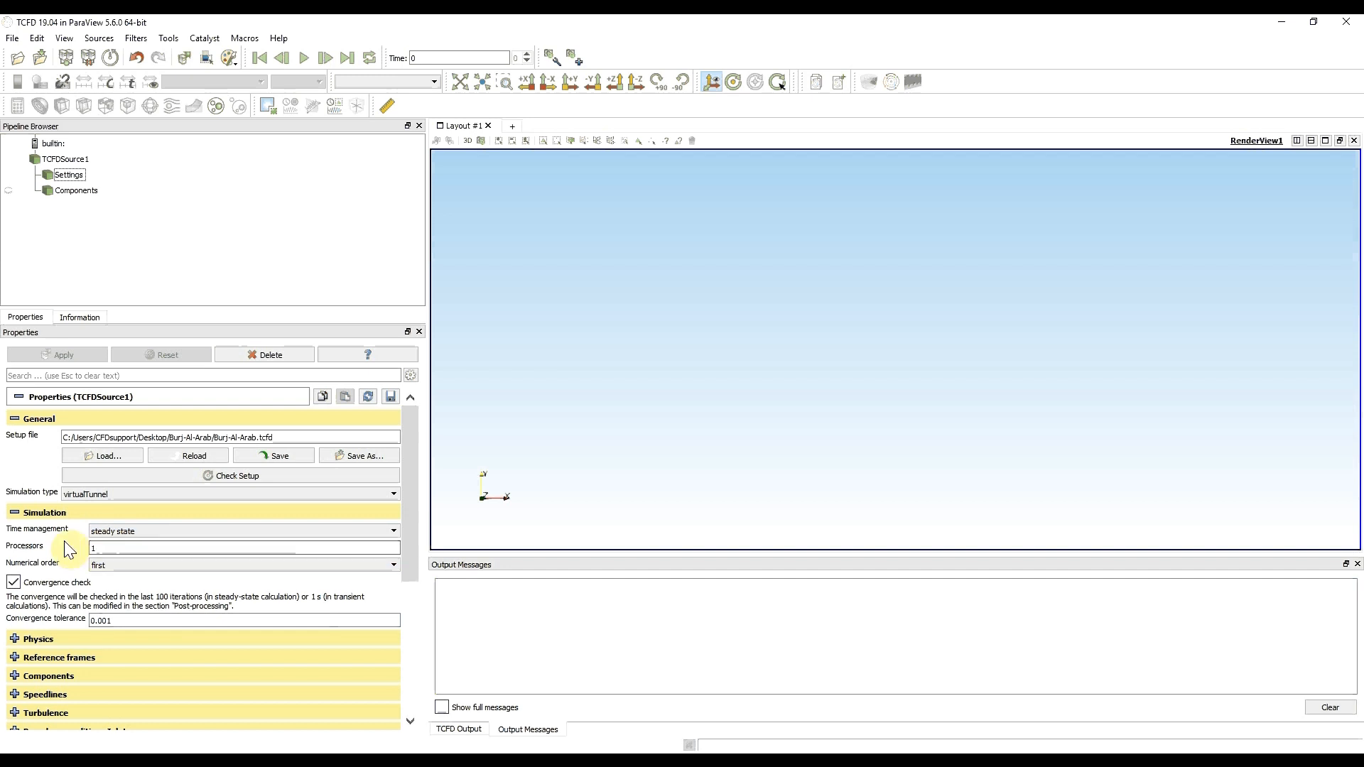
drag(106, 548, 56, 549)
text(6)
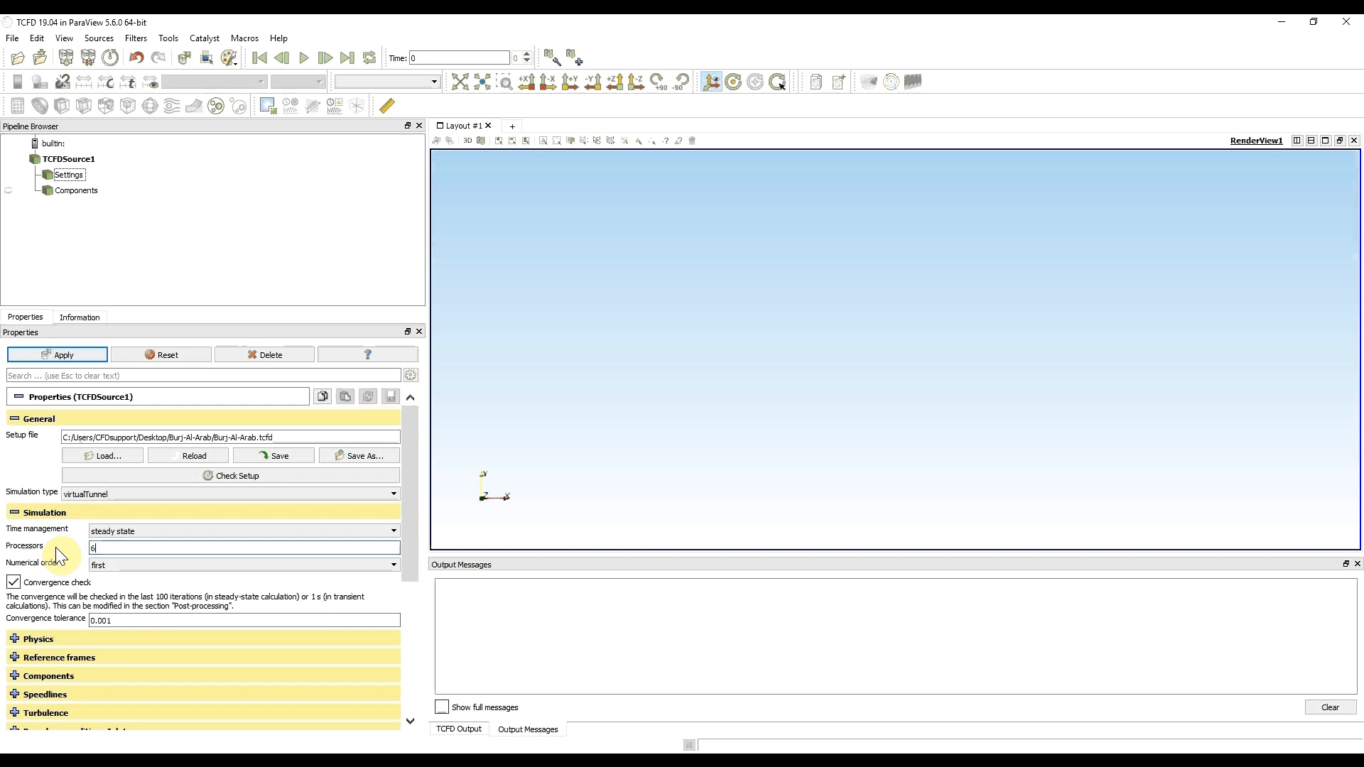
click(74, 543)
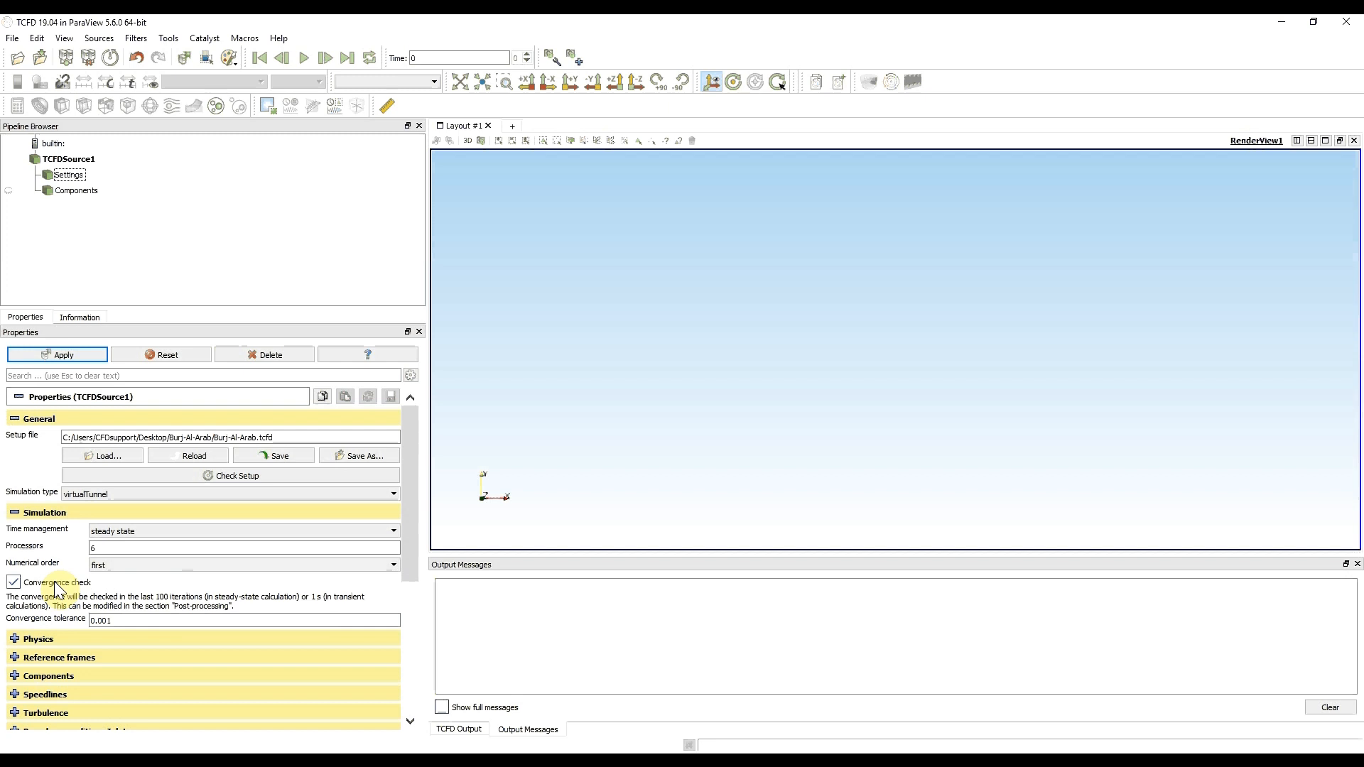
click(14, 512)
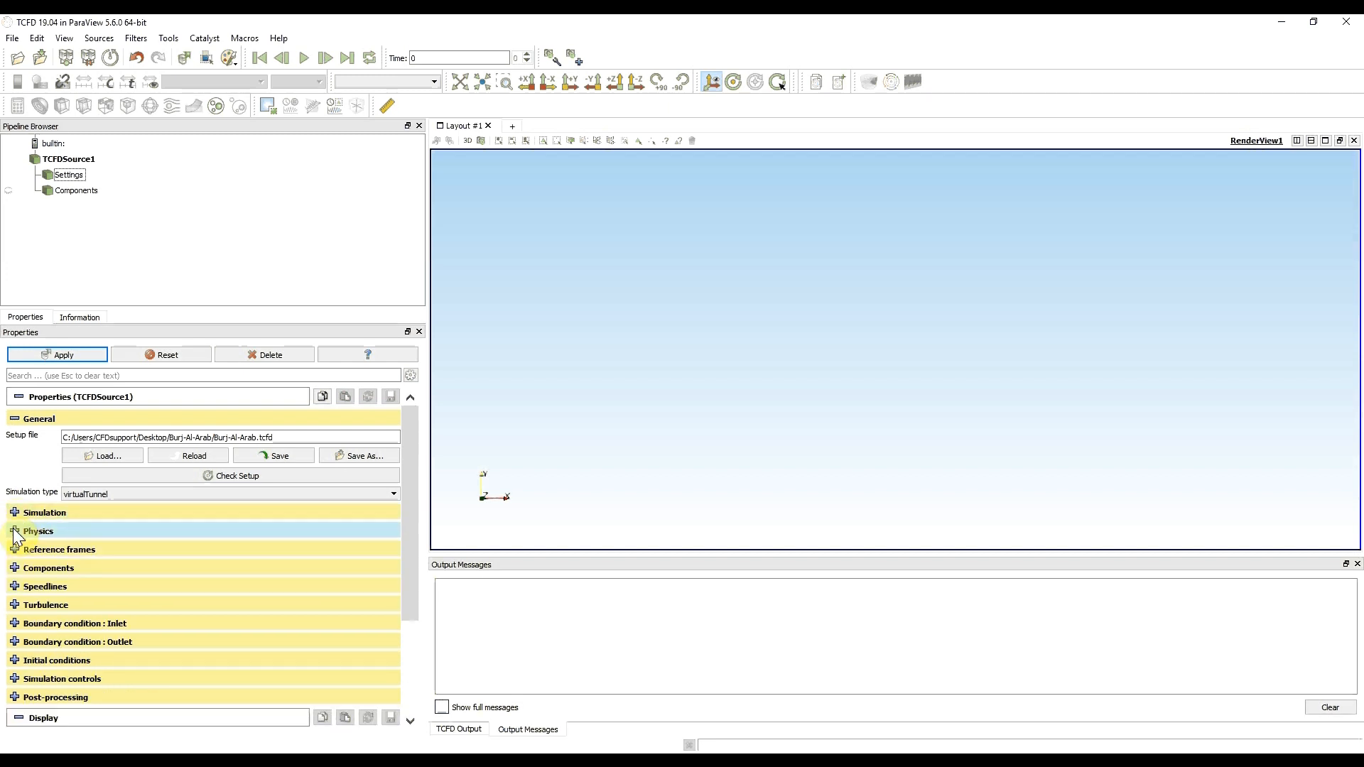
- Review the fluid, compressibility and reference pressure options in the physics settings, and apply the pending setup changes
click(14, 531)
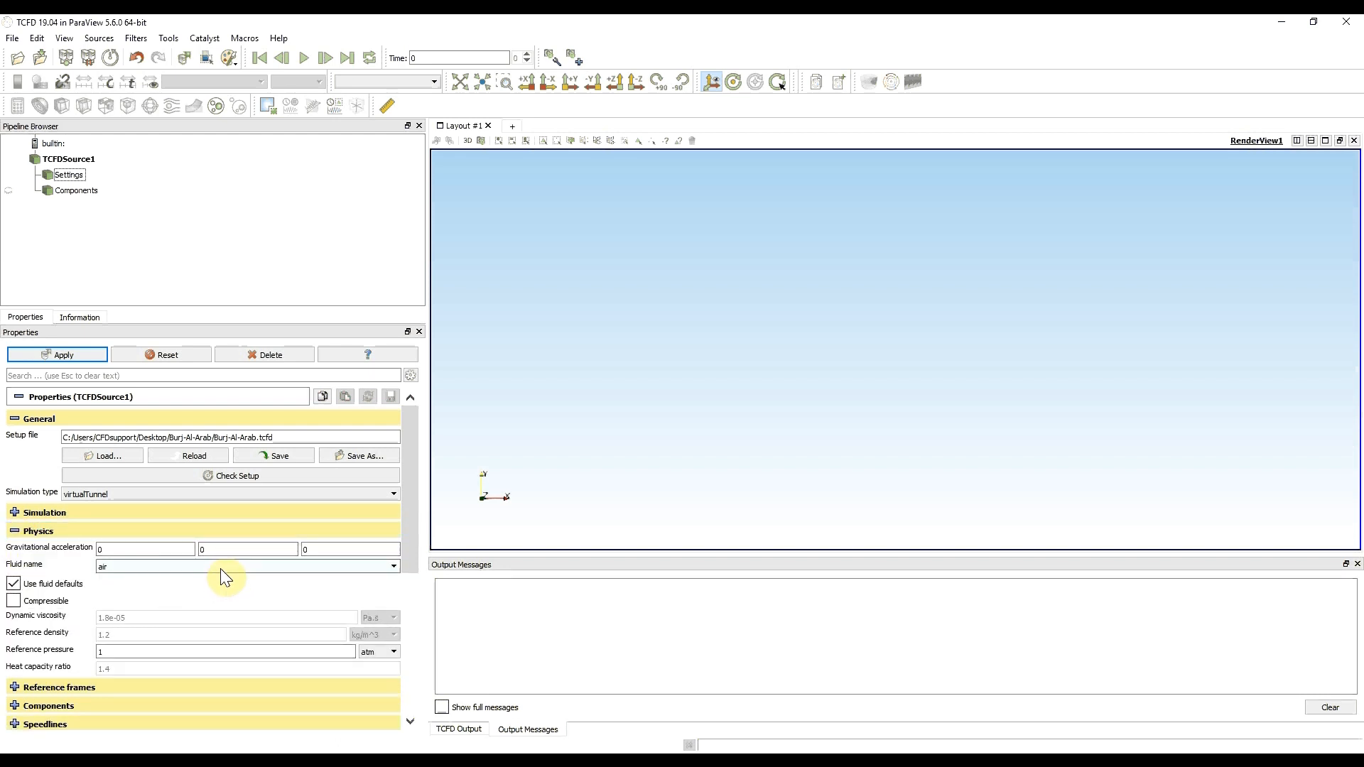
mouse_move(224, 577)
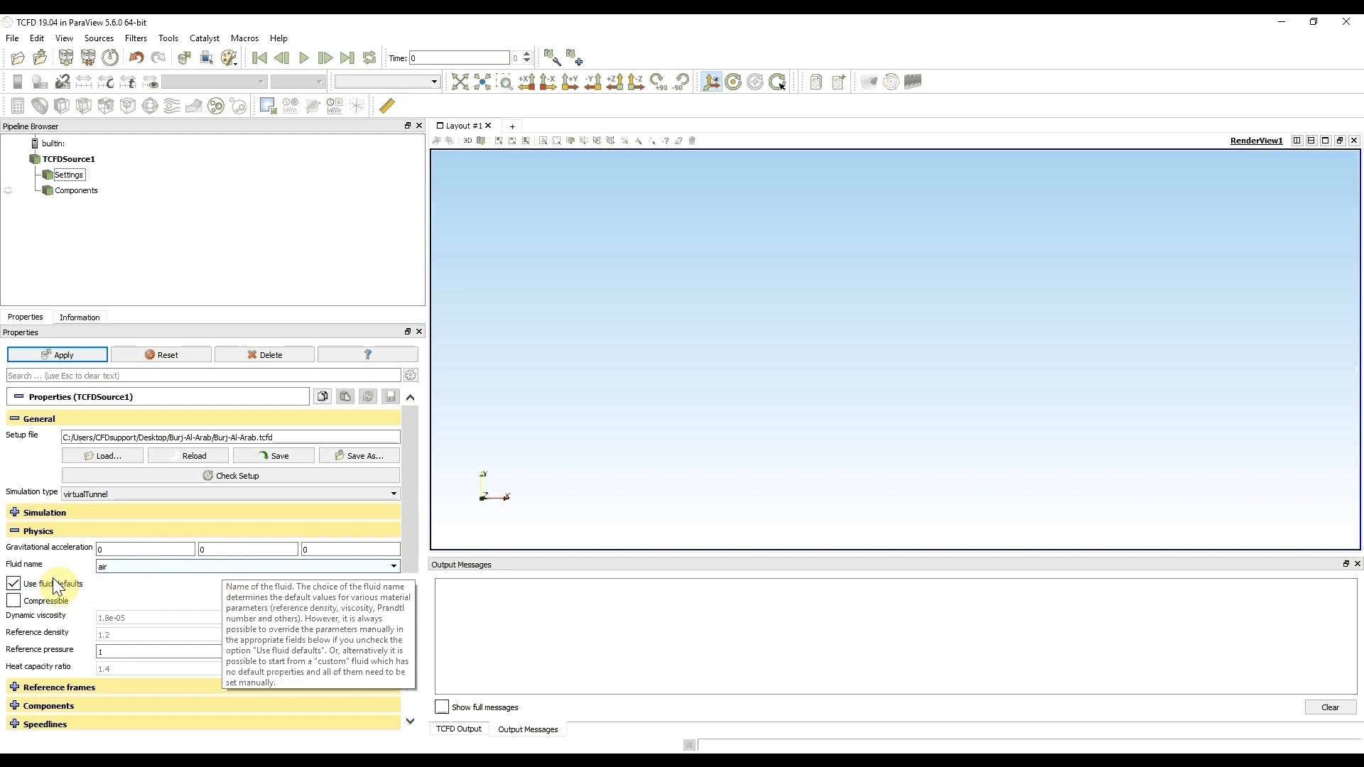
mouse_move(45, 586)
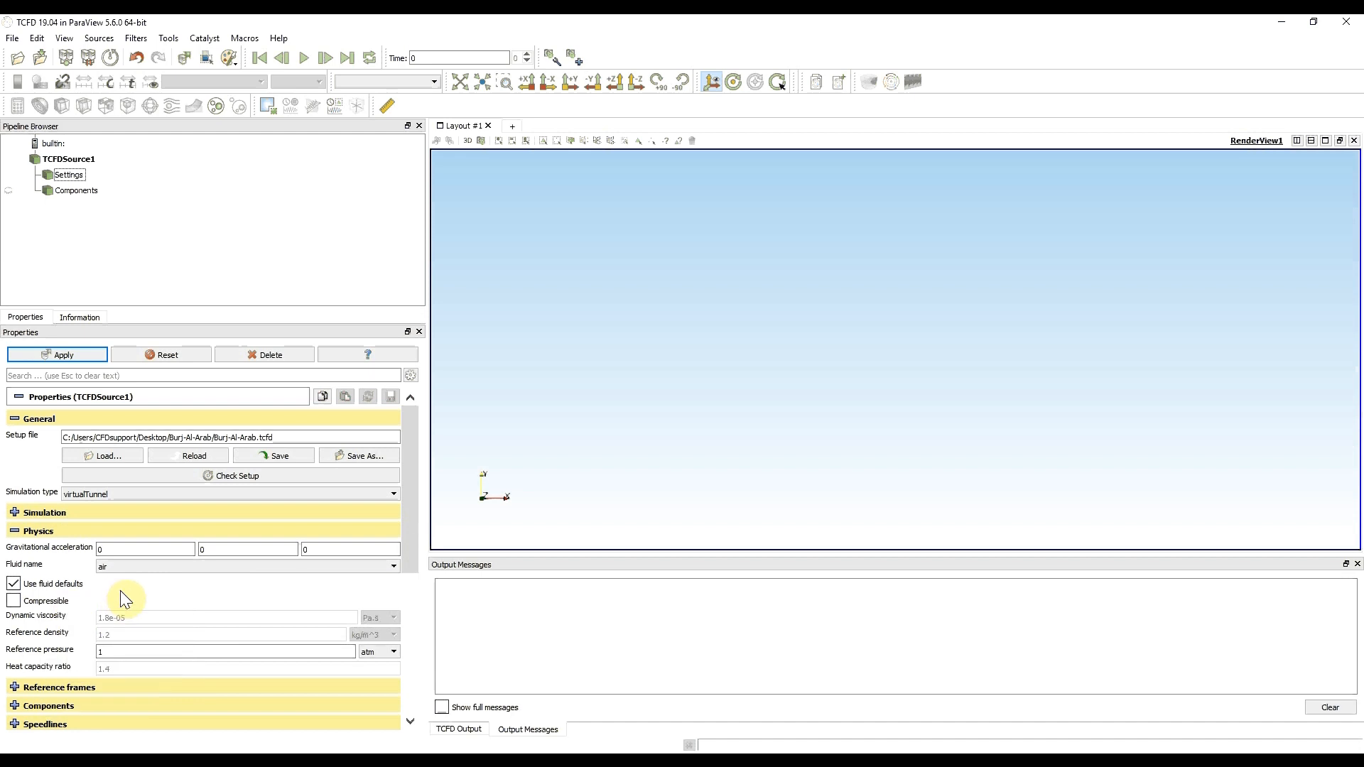
mouse_move(121, 601)
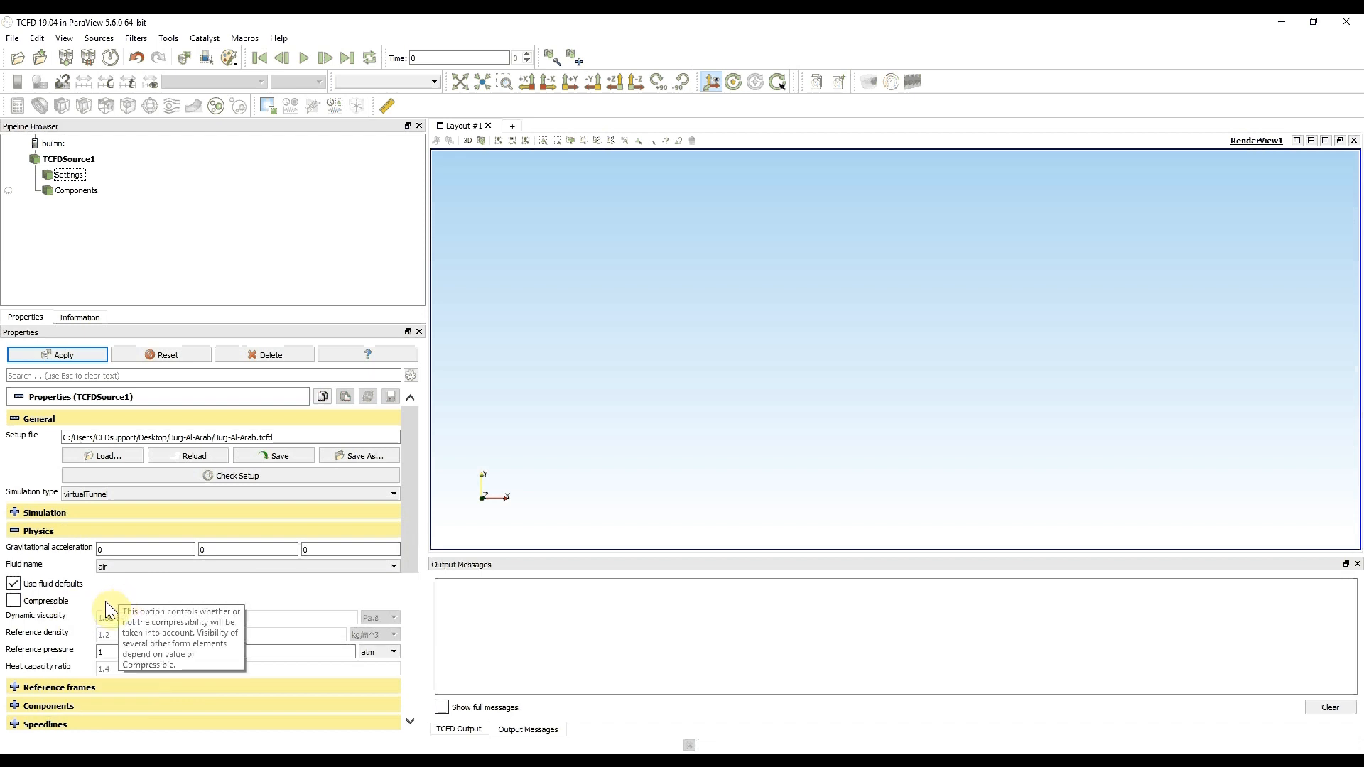
mouse_move(100, 651)
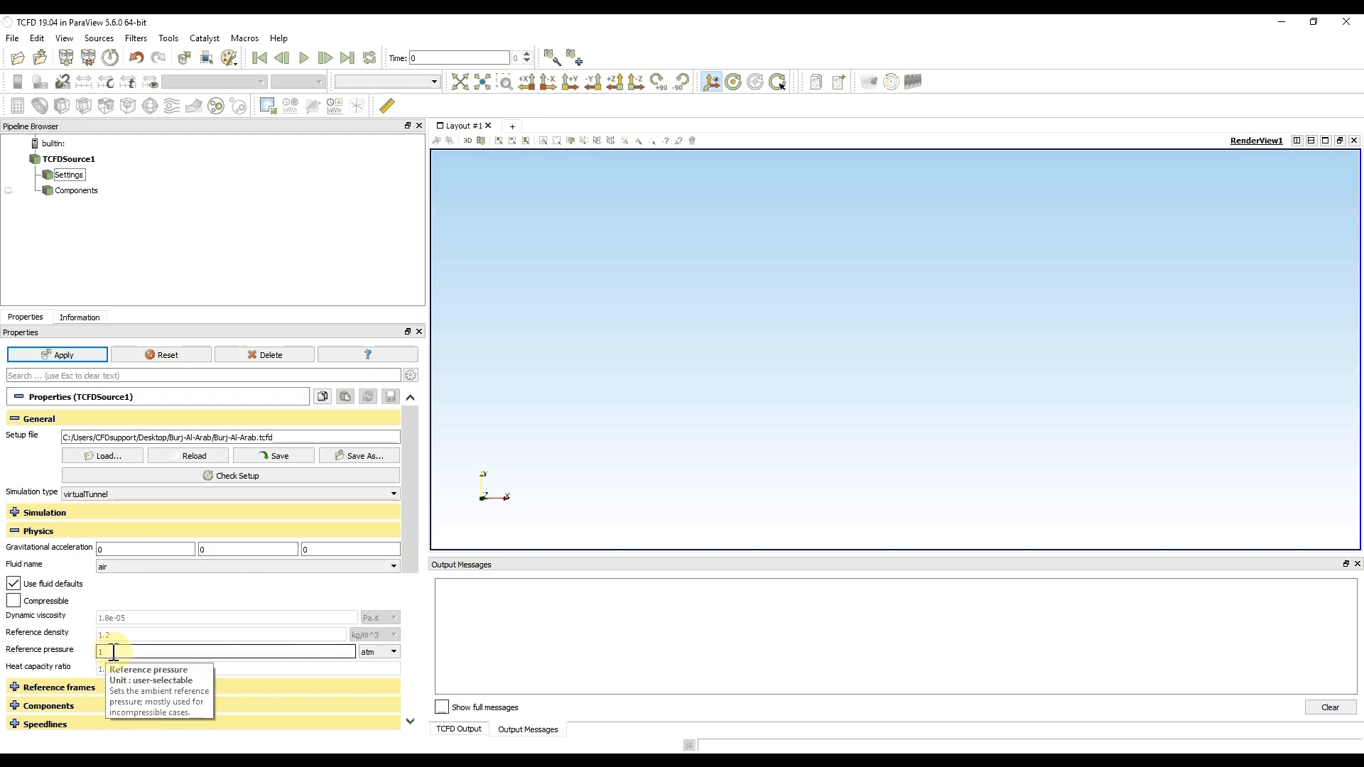
click(15, 533)
click(53, 356)
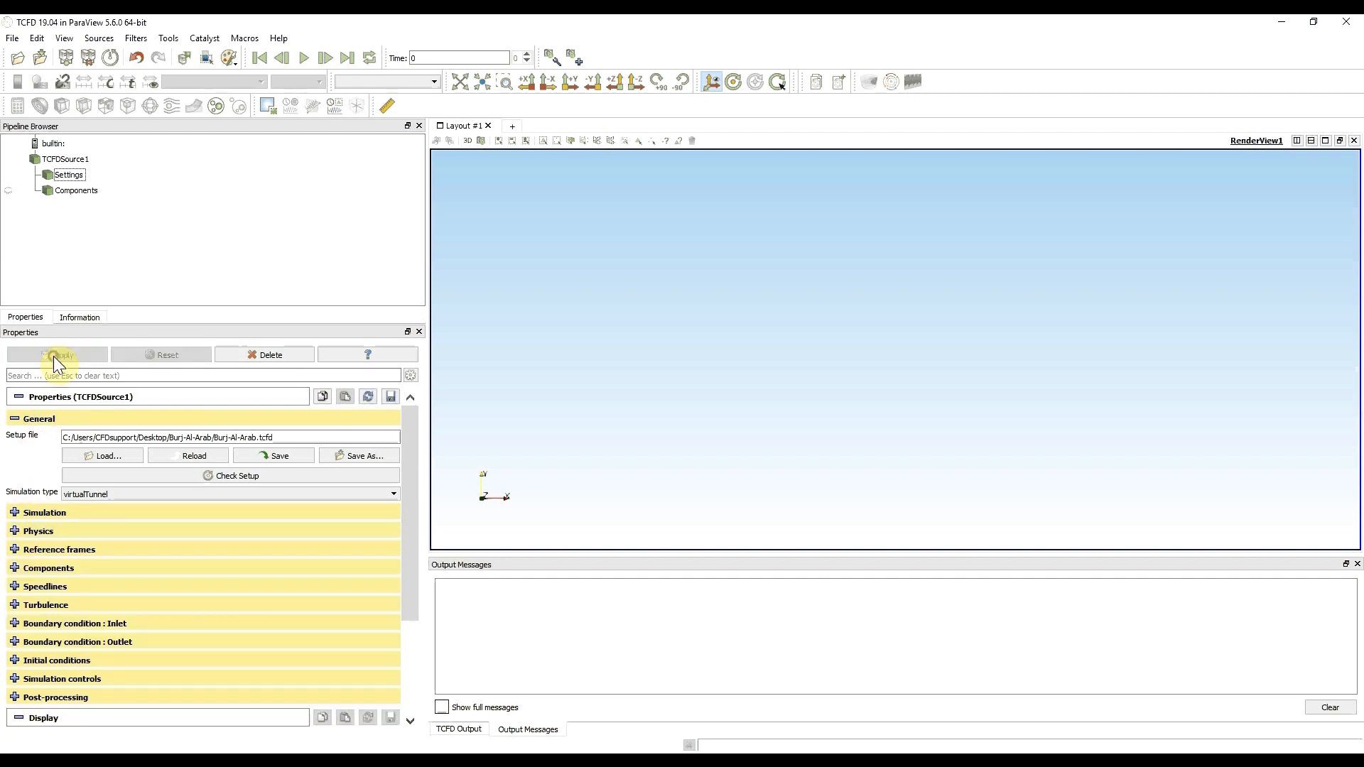
- Reduce the number of reference frames to 1, keeping only the static frame, and apply the change
click(14, 551)
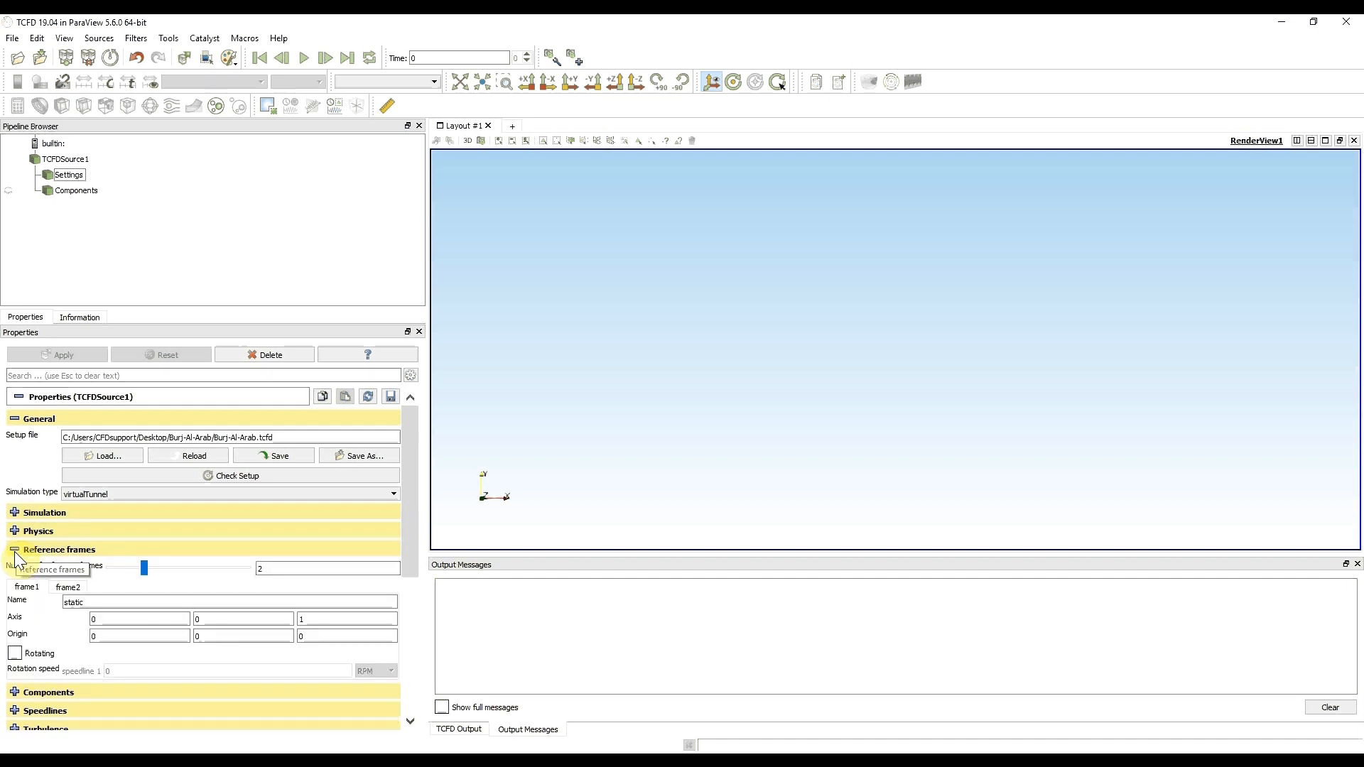
click(68, 589)
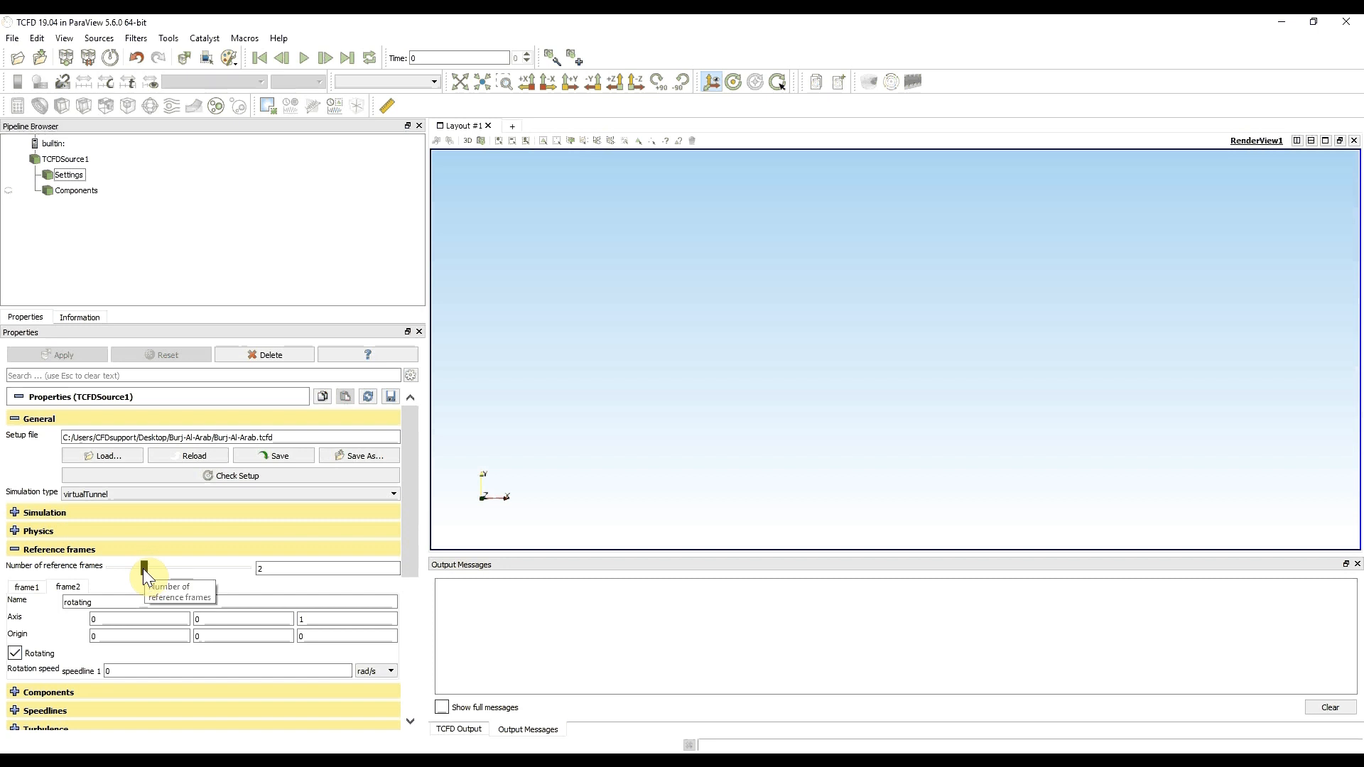
drag(143, 569, 88, 568)
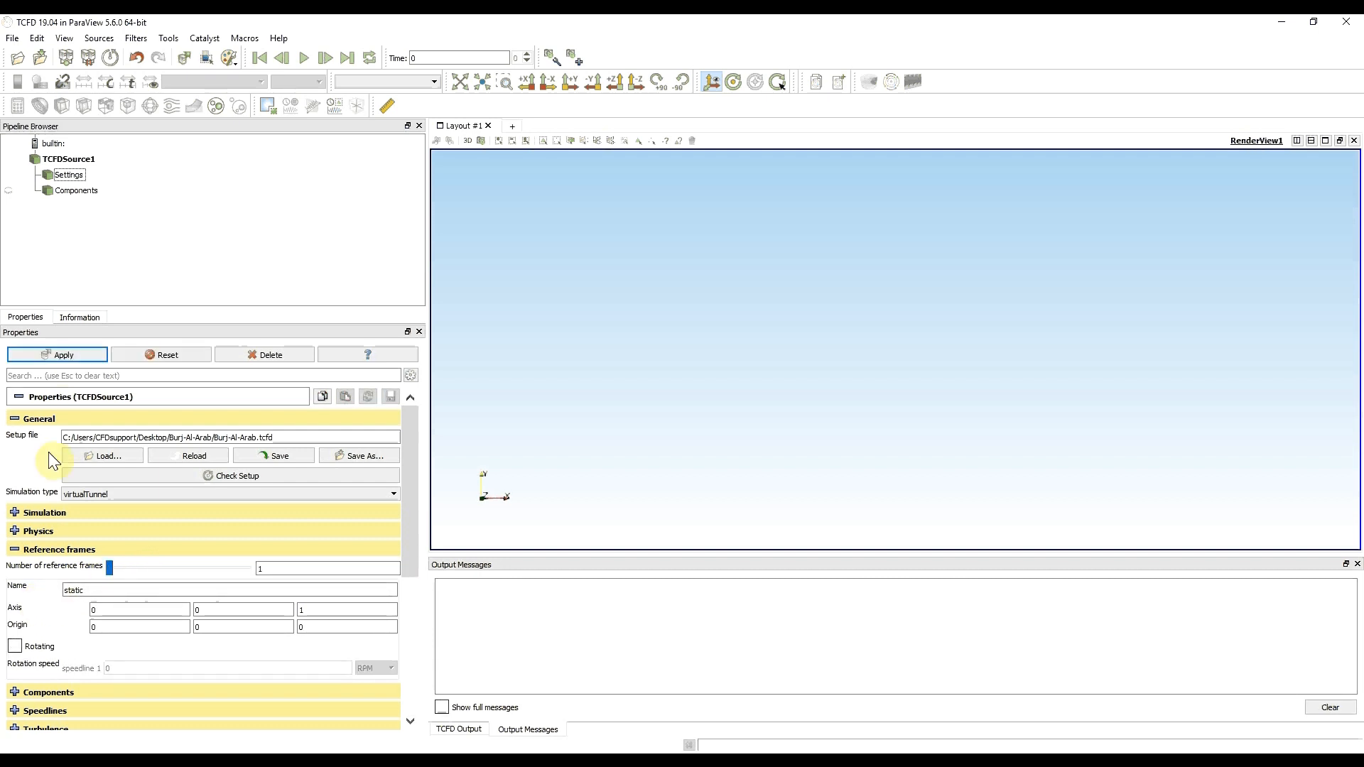
click(56, 351)
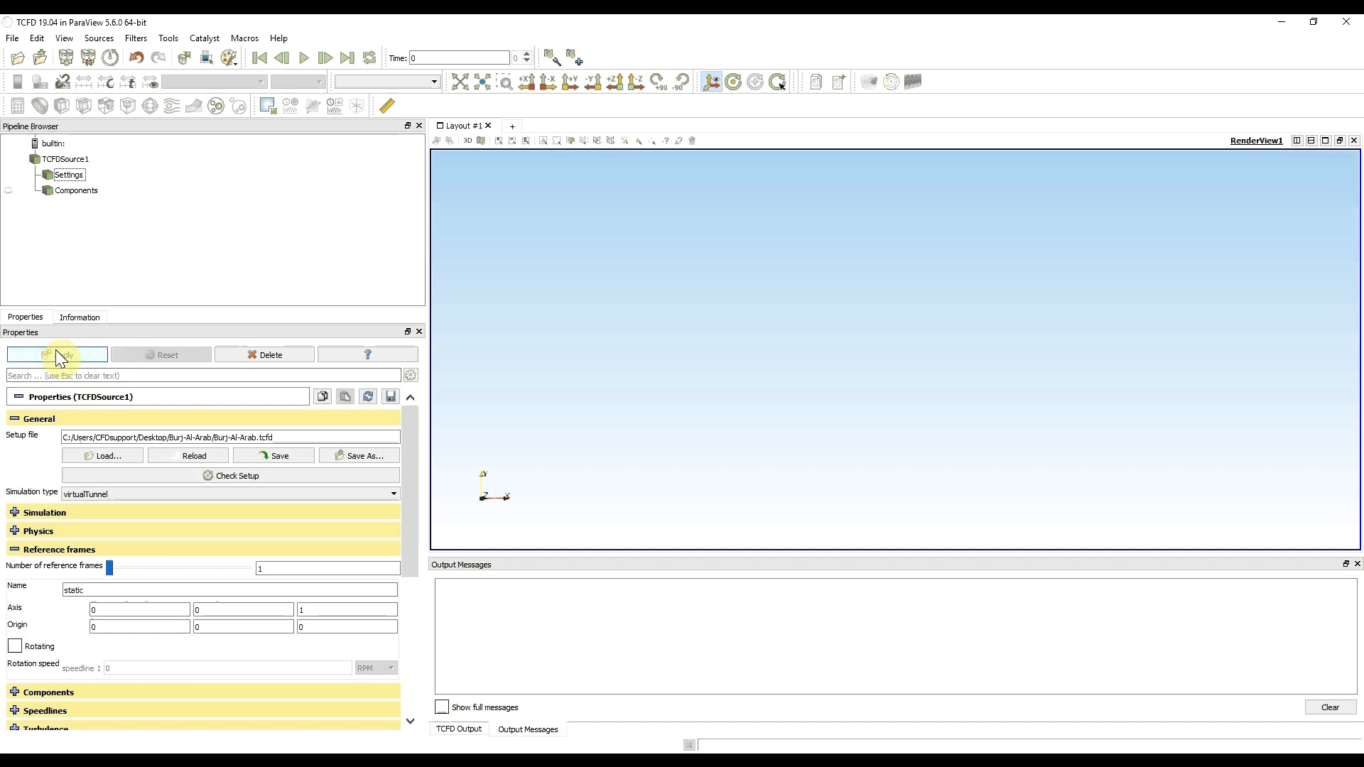
click(14, 551)
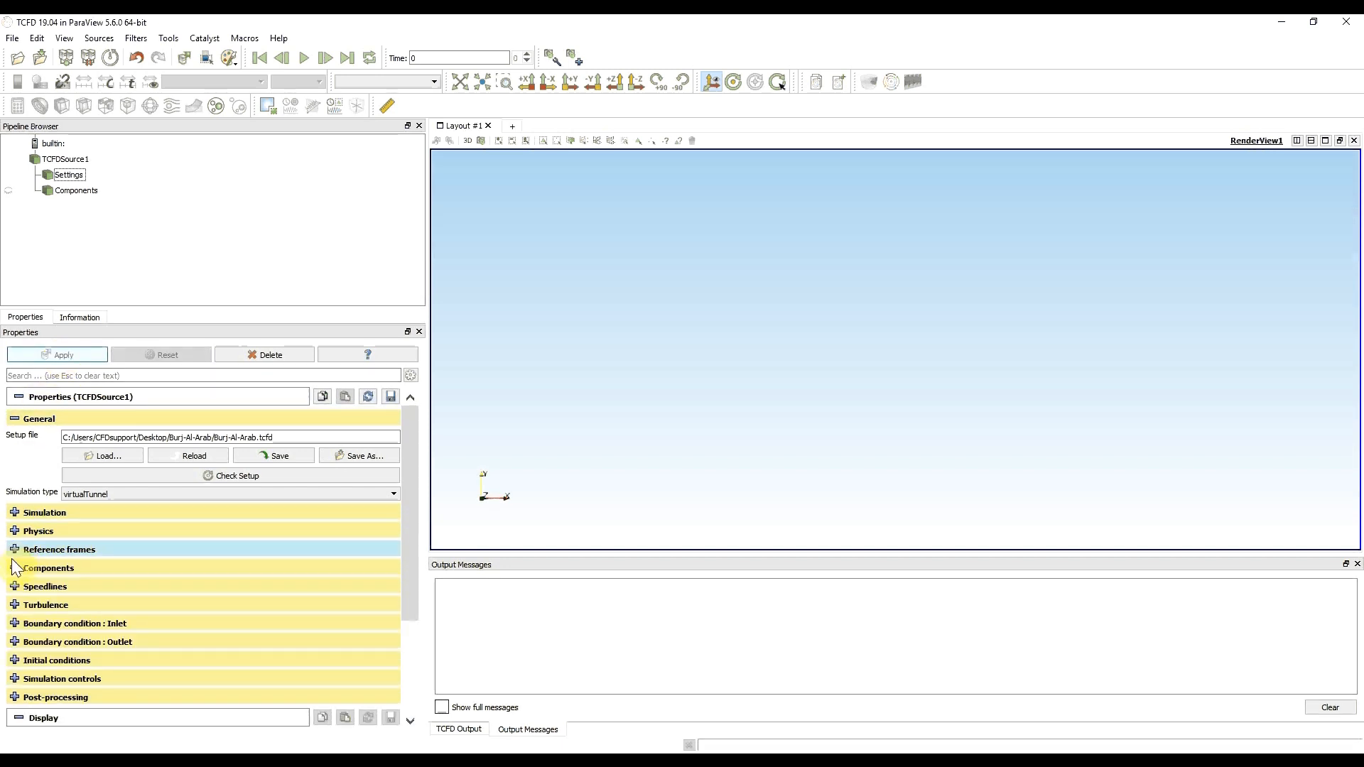
- Enable the bounding box for external flow in the components settings
click(13, 569)
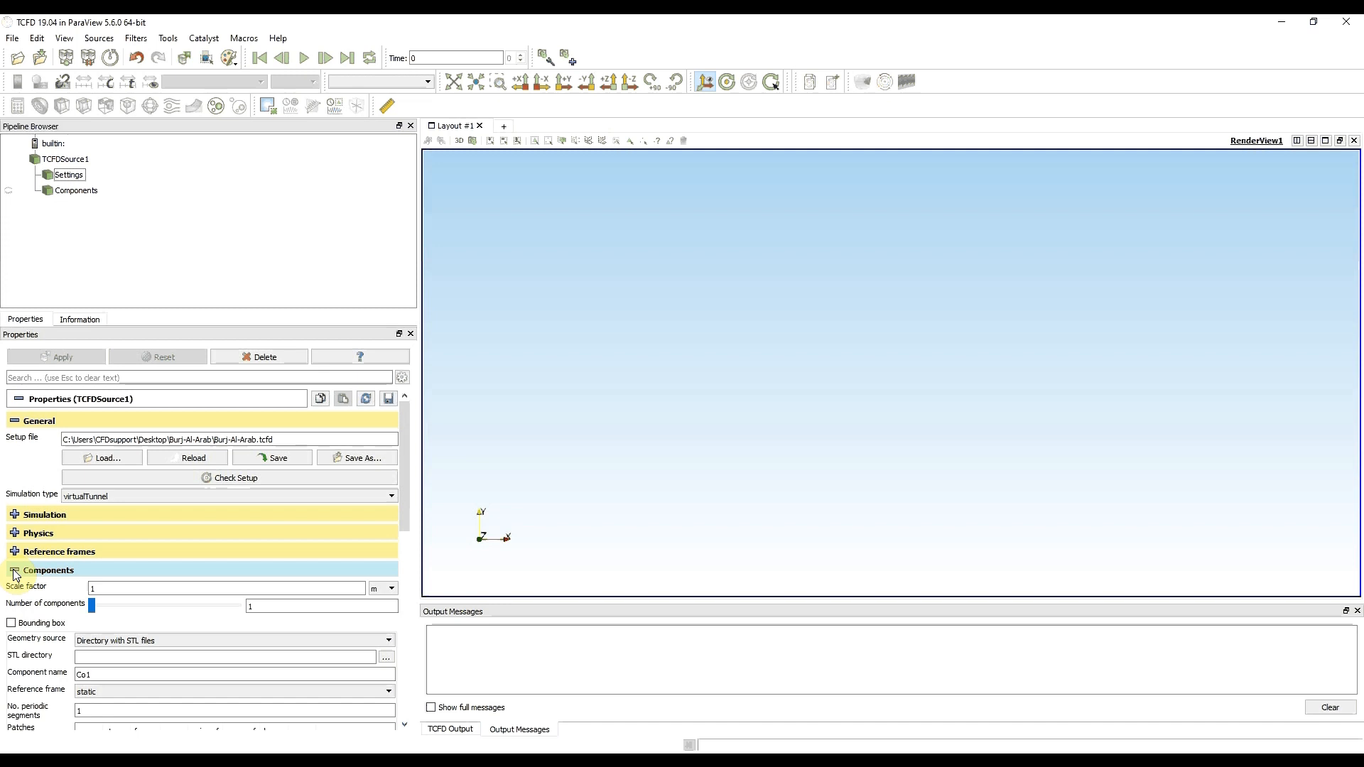
mouse_move(20, 593)
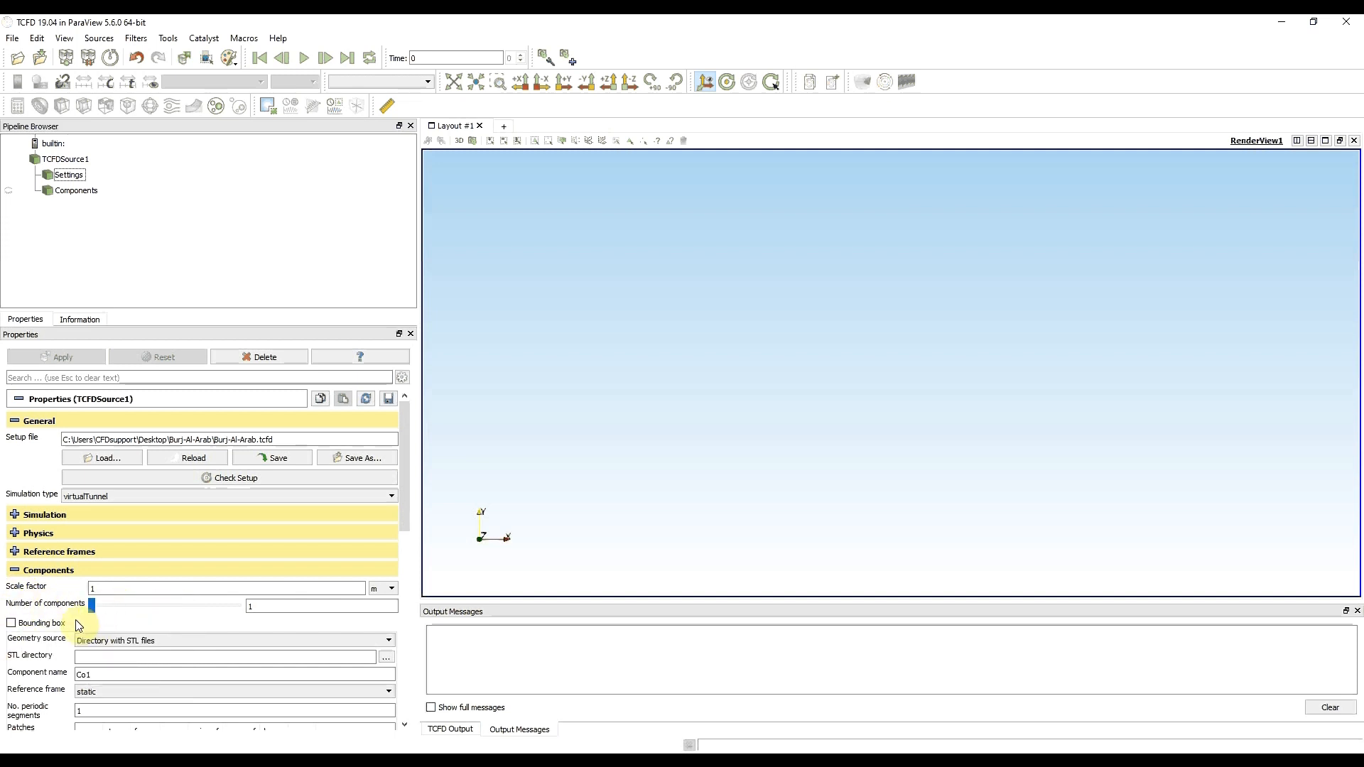
mouse_move(77, 622)
click(27, 628)
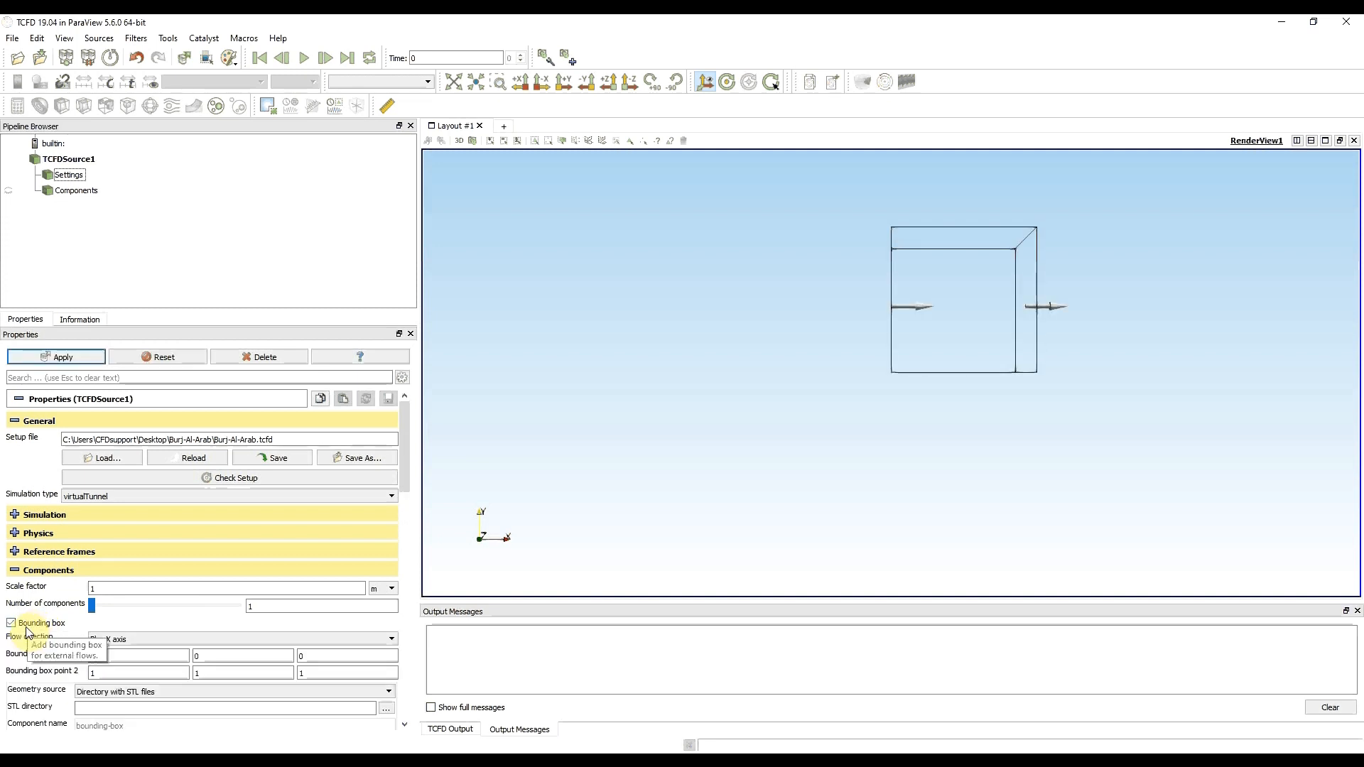
- Set the component's STL directory to the STL folder inside Burj-Al-Arab on the Desktop
scroll(39, 648, down, 1)
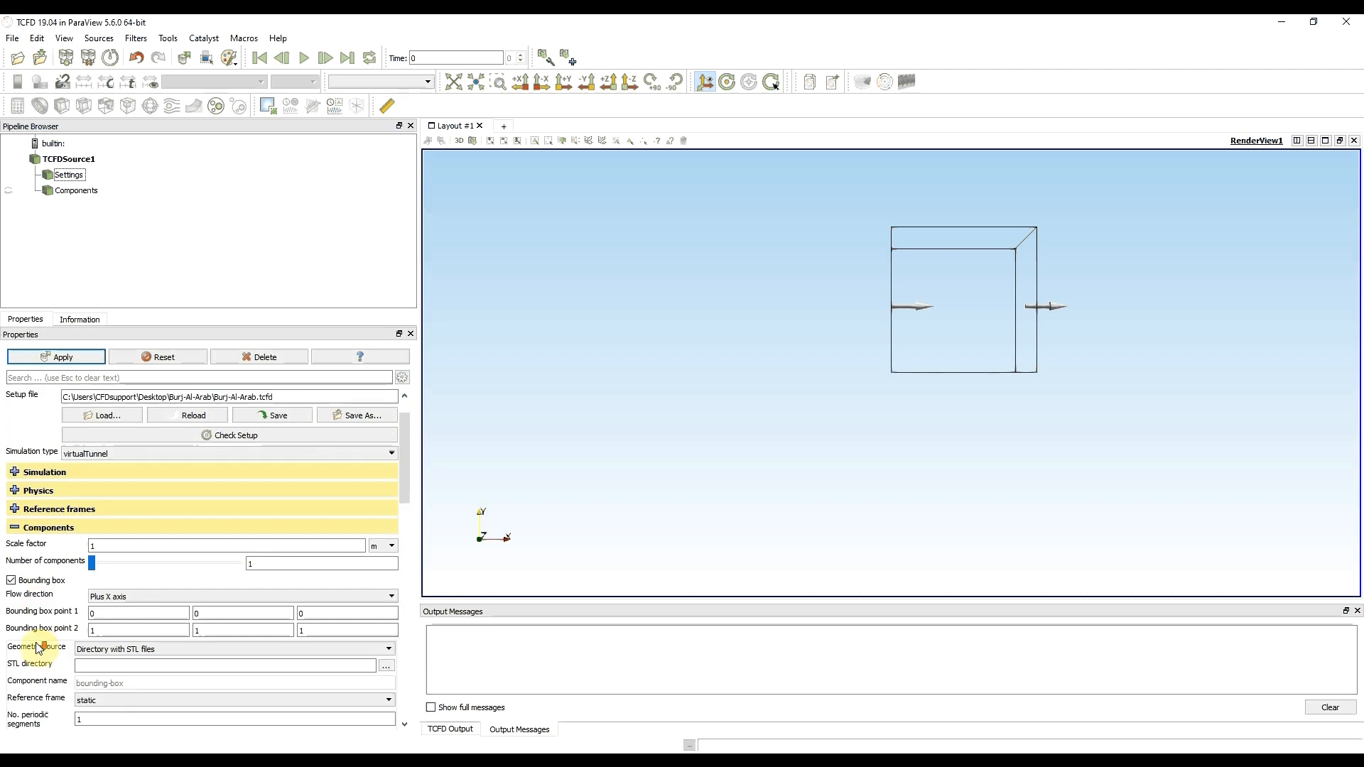
scroll(39, 648, down, 3)
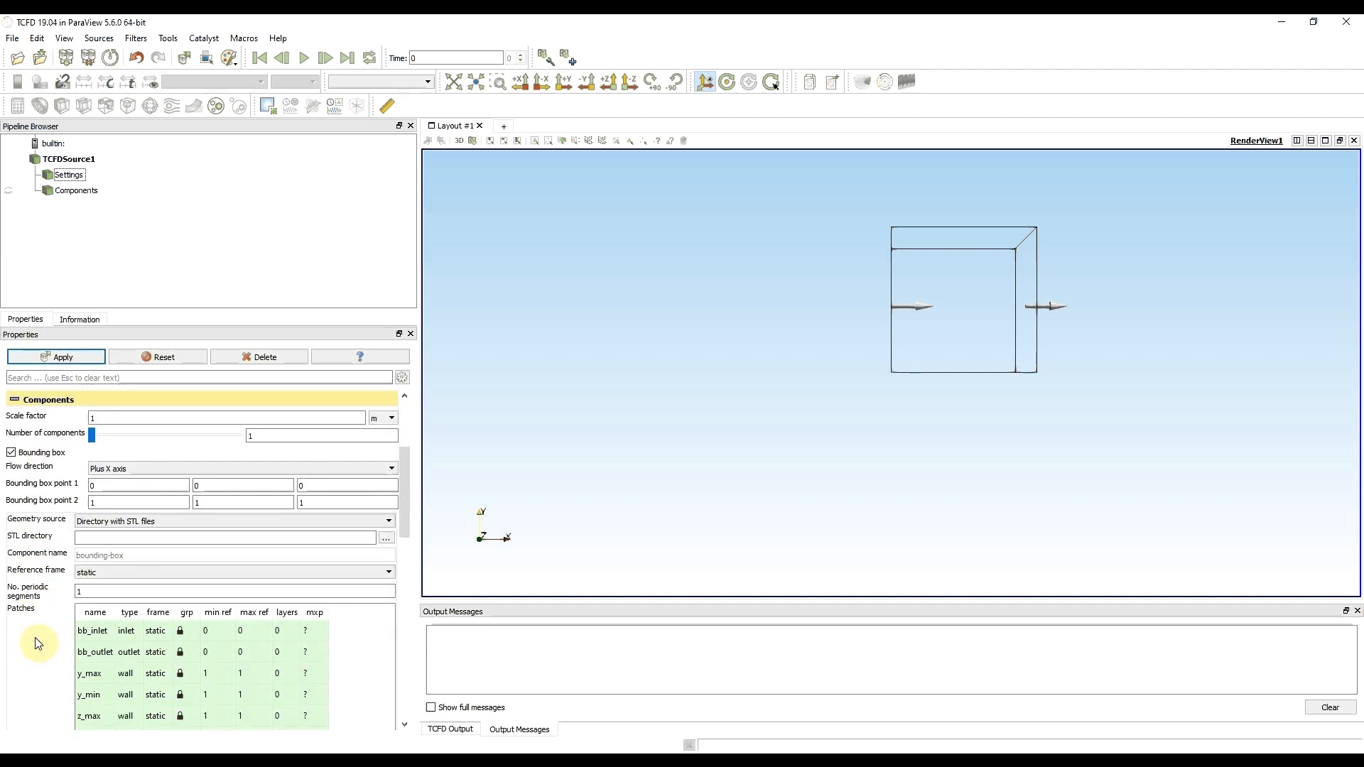
click(389, 540)
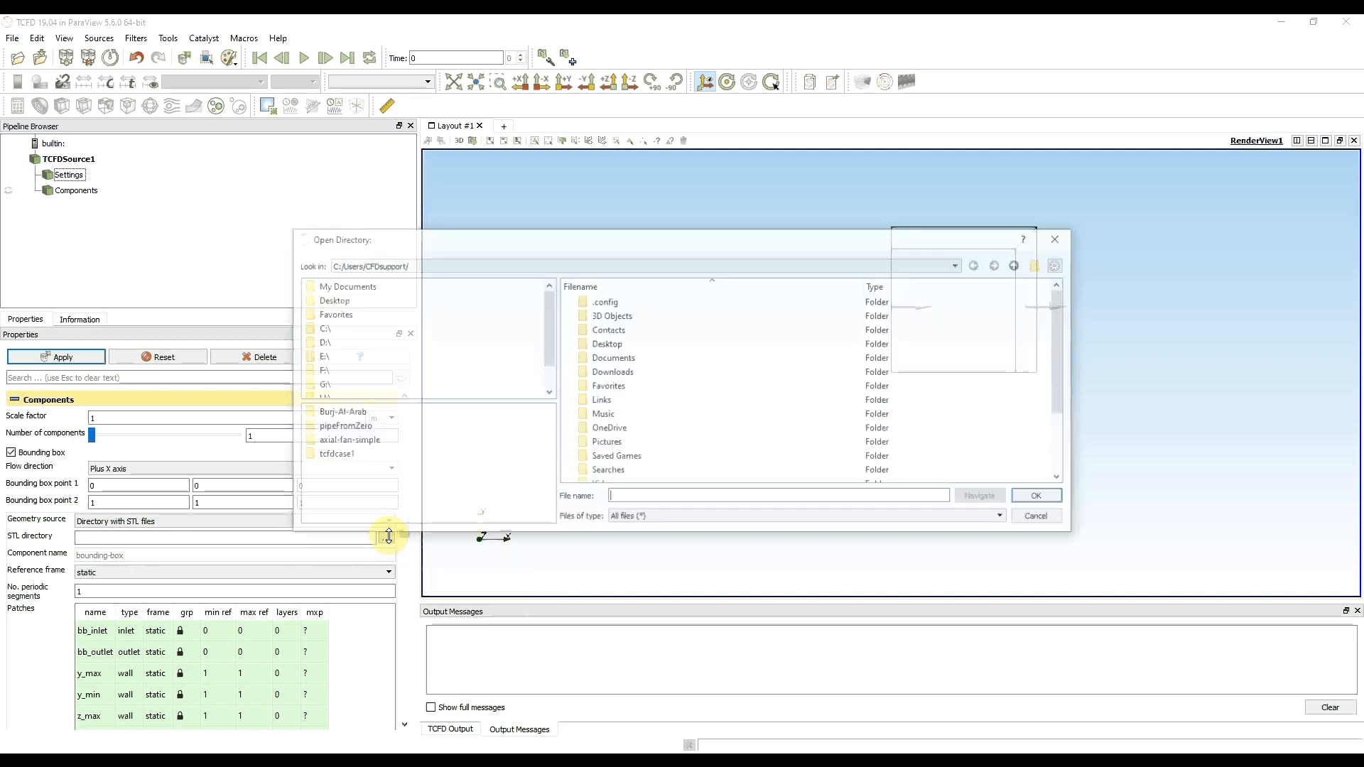
click(329, 299)
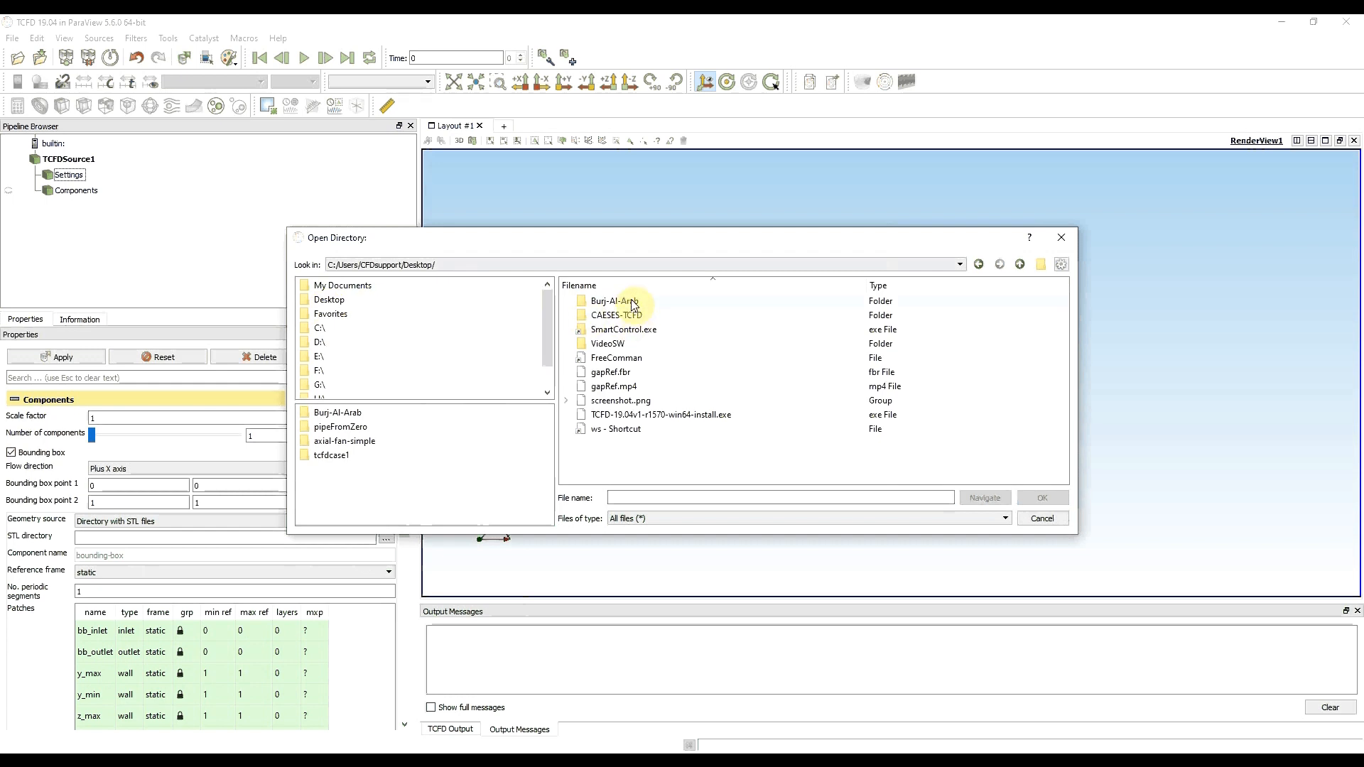
double_click(629, 302)
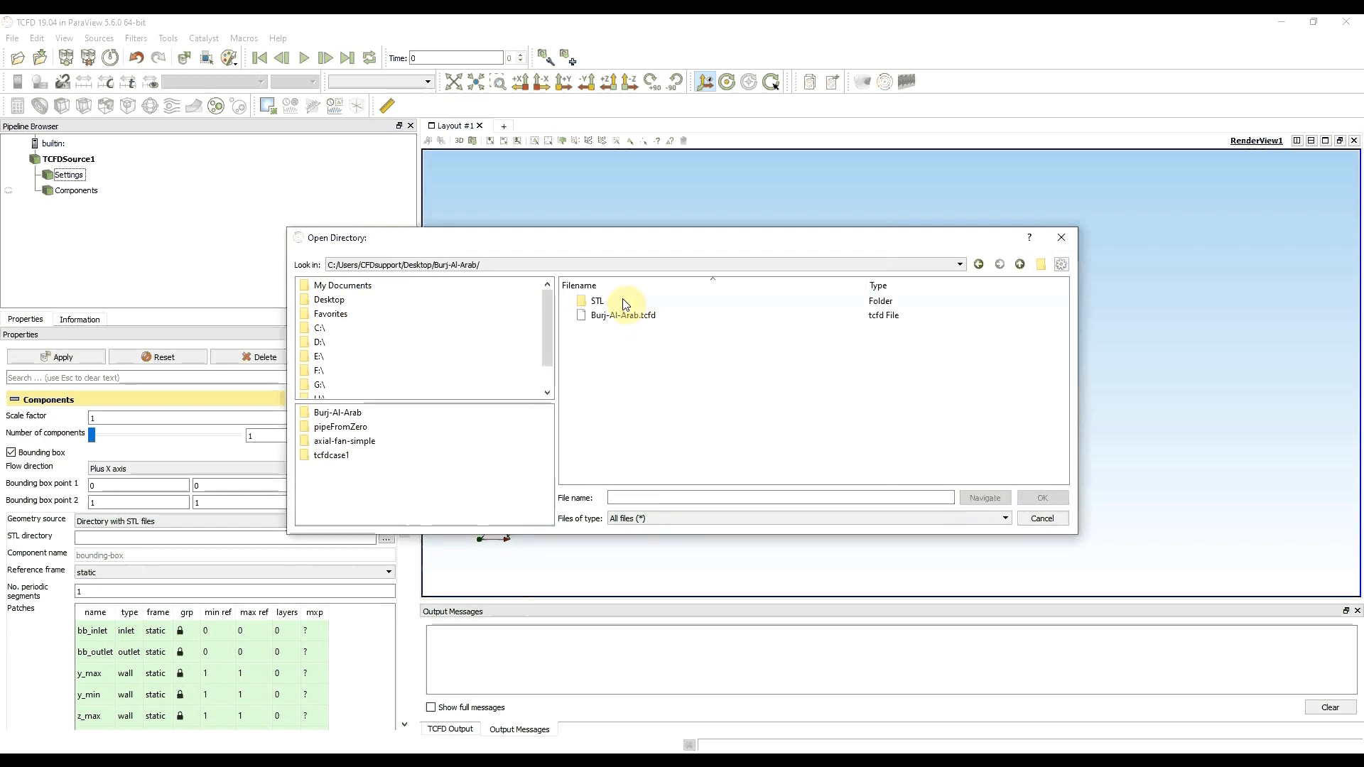
click(597, 302)
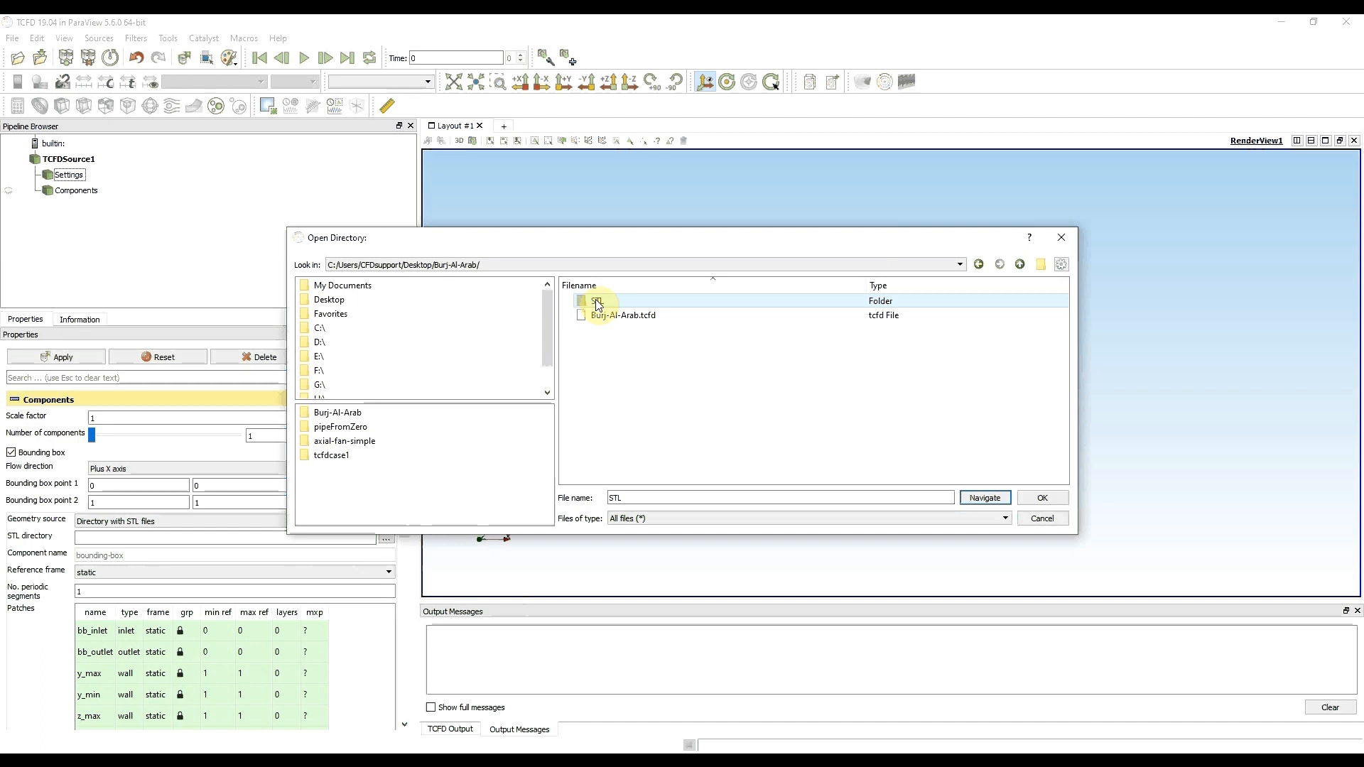
click(1042, 499)
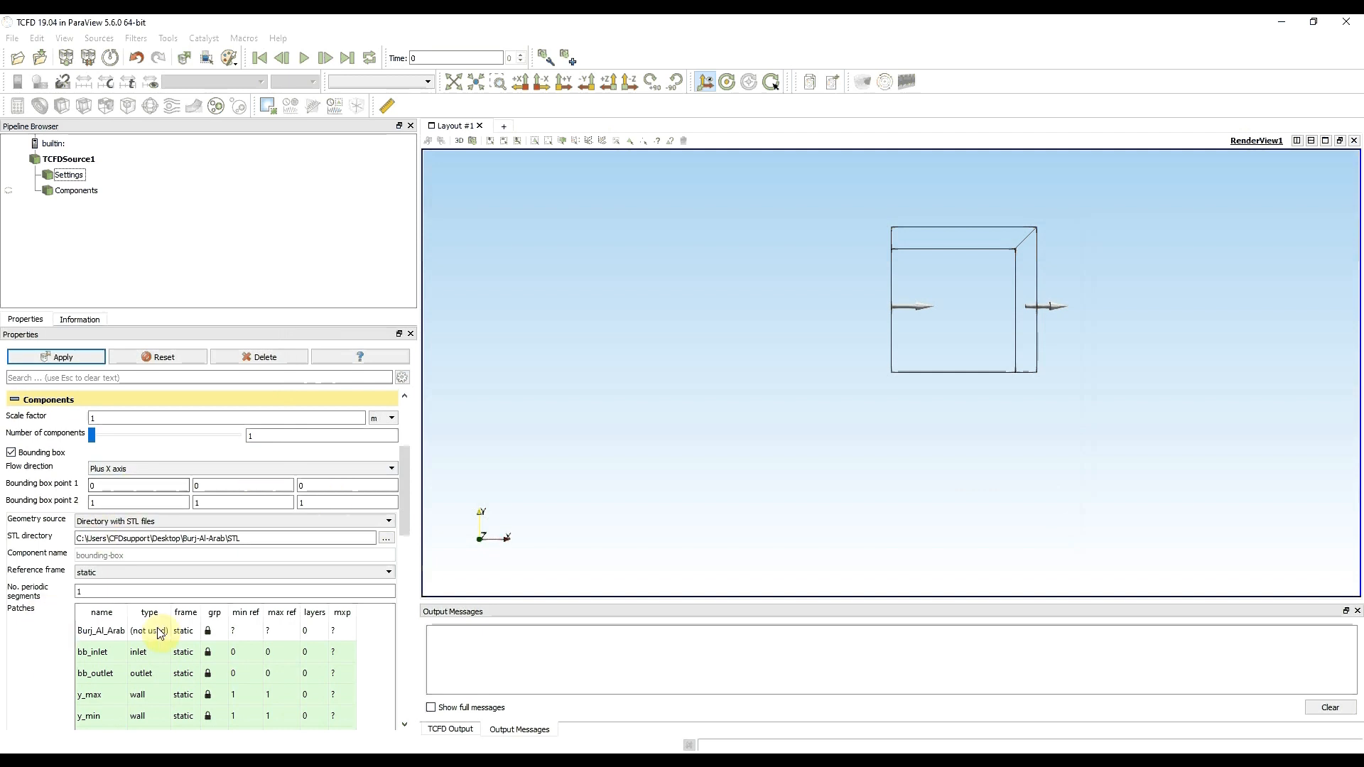
- Assign the wall type to the Burj_Al_Arab patch and apply the change
mouse_move(157, 638)
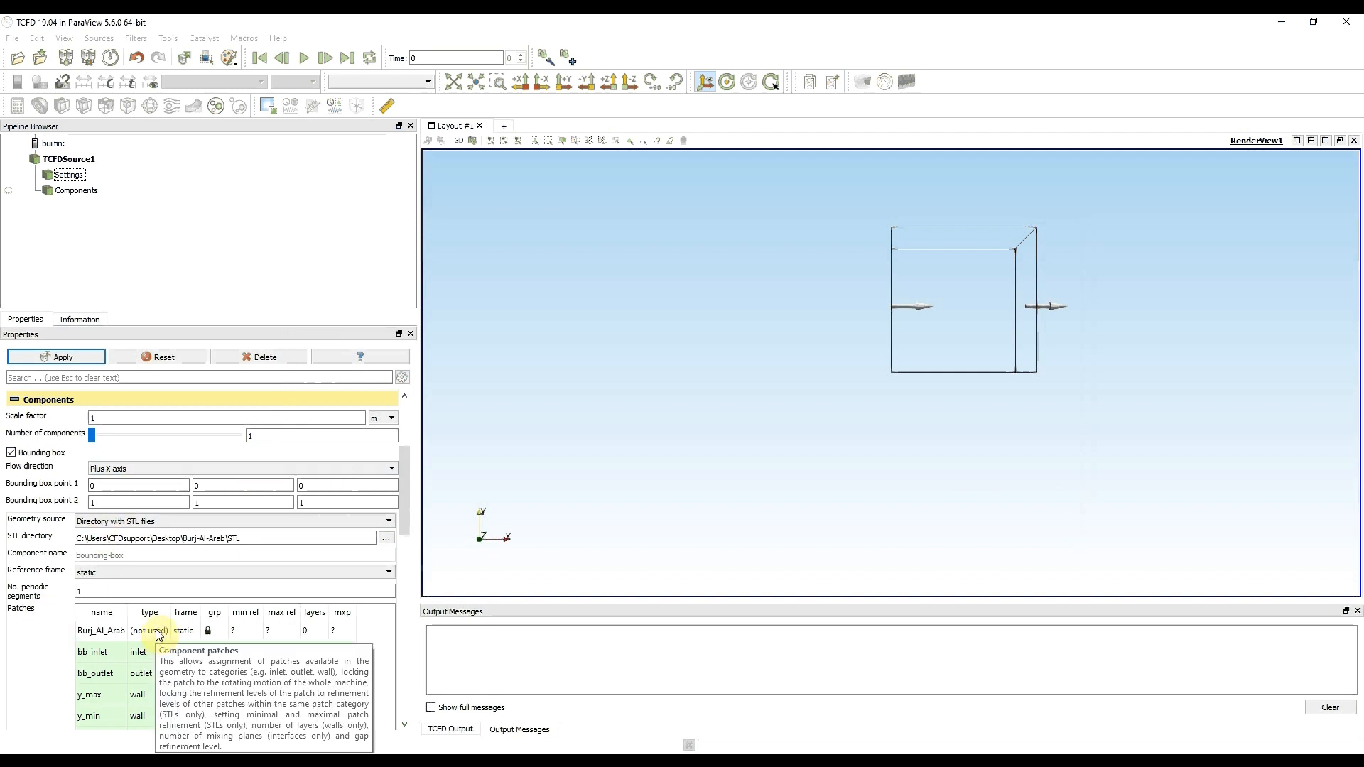
double_click(158, 636)
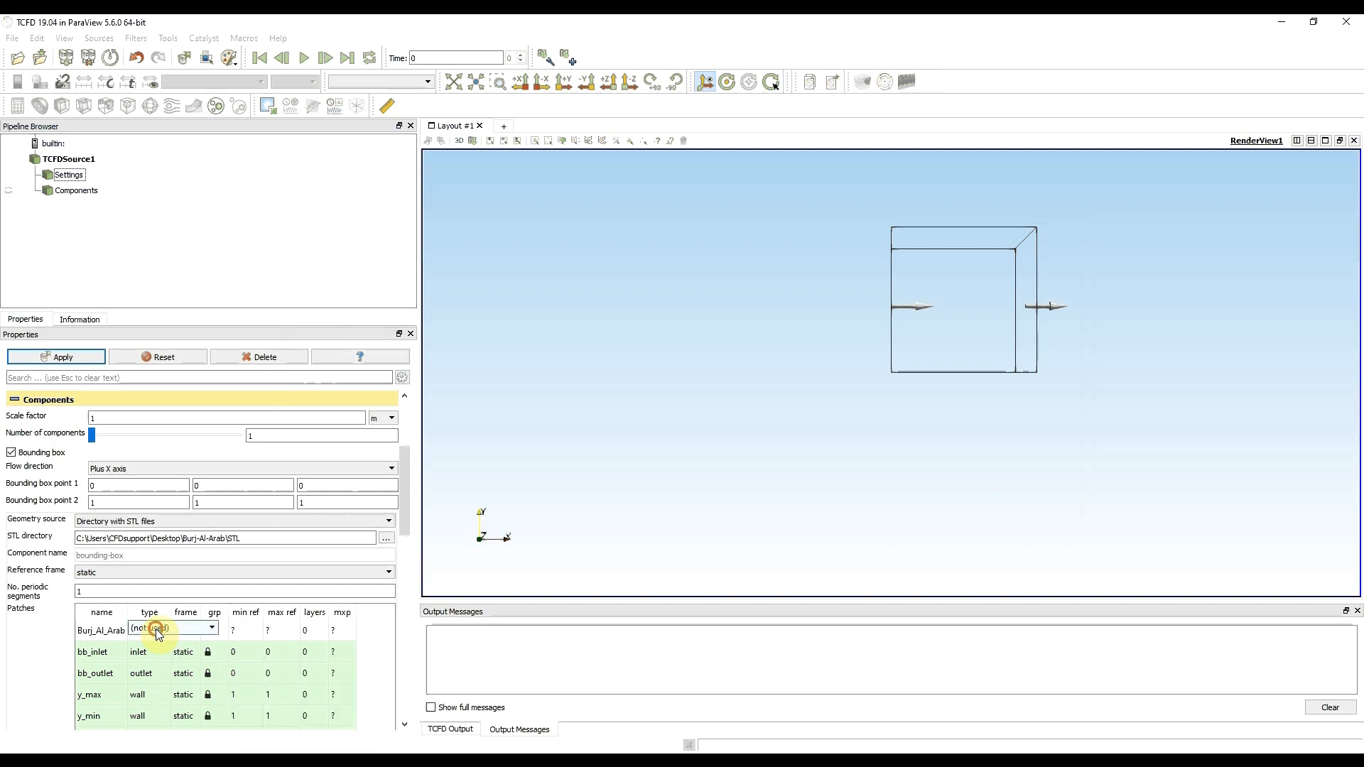
click(158, 636)
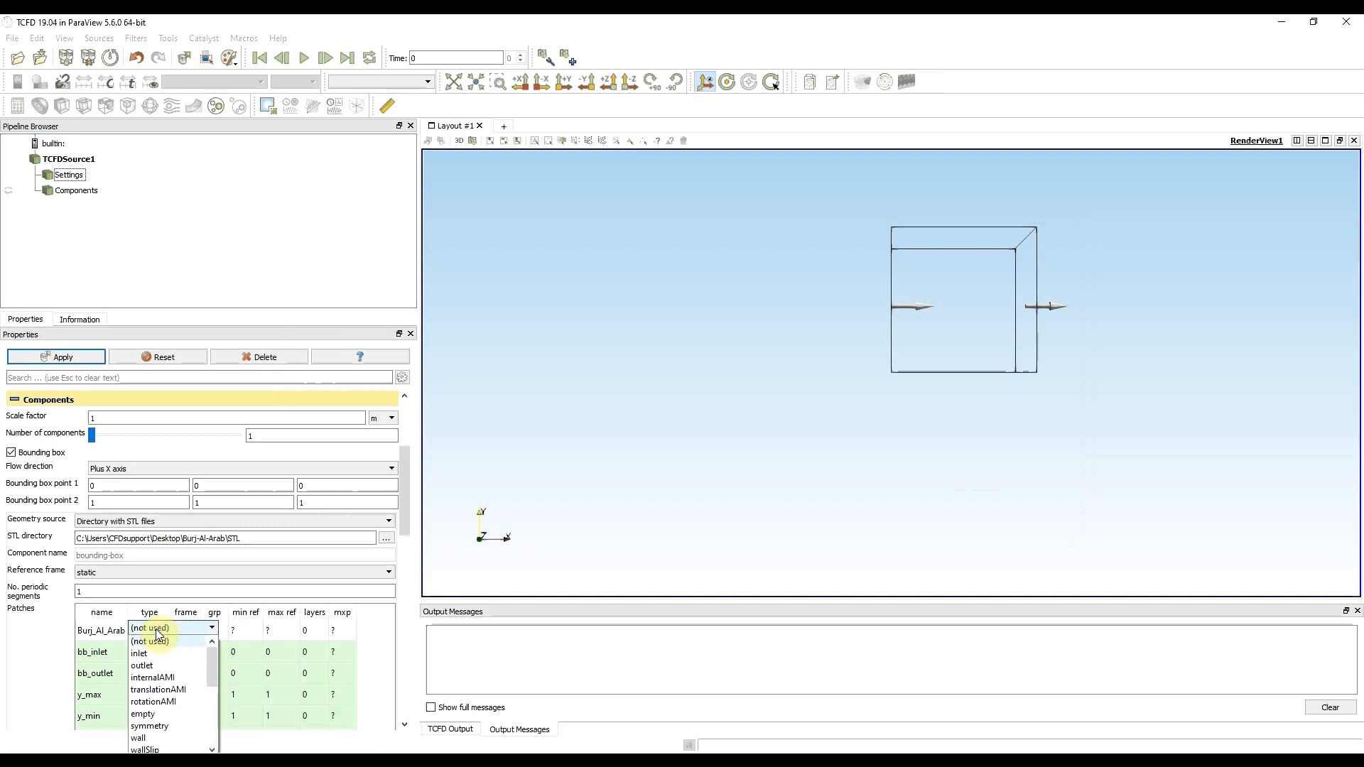
click(145, 738)
click(49, 633)
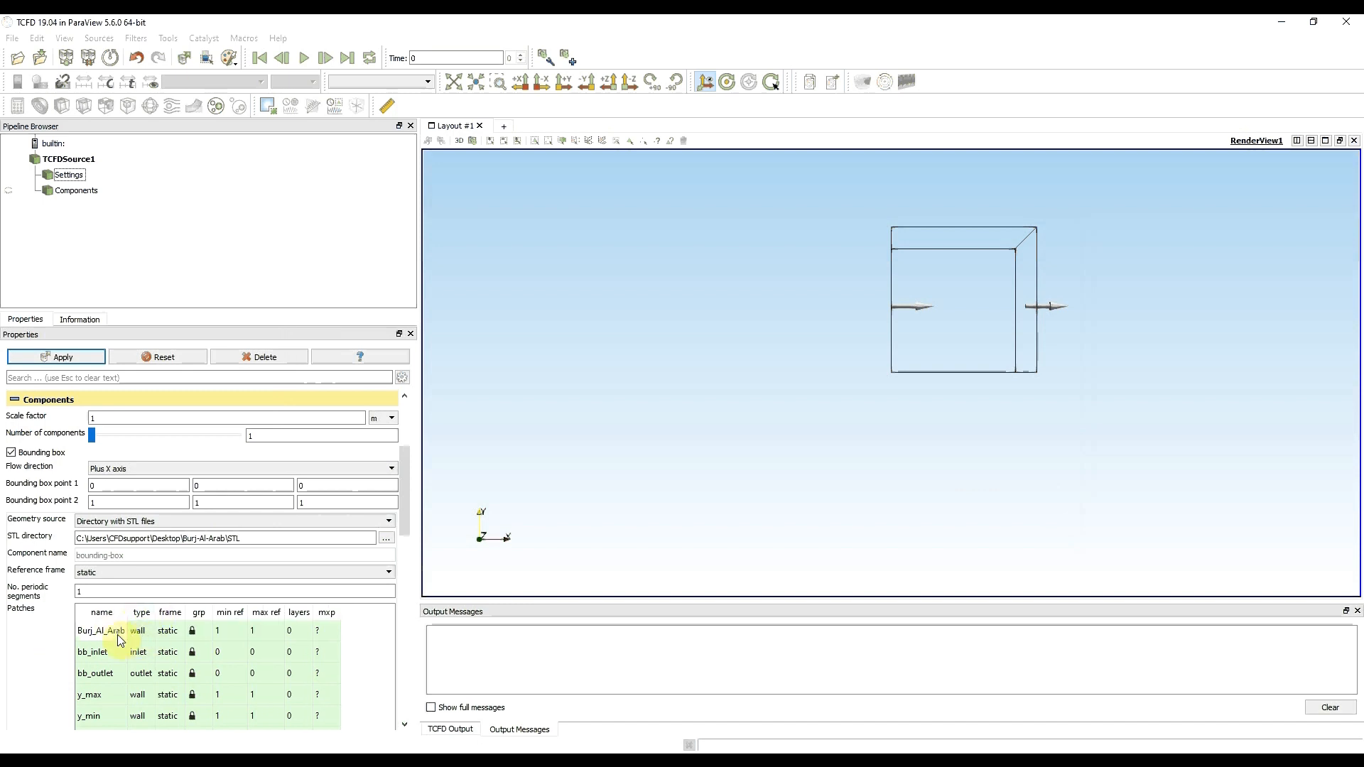
click(63, 356)
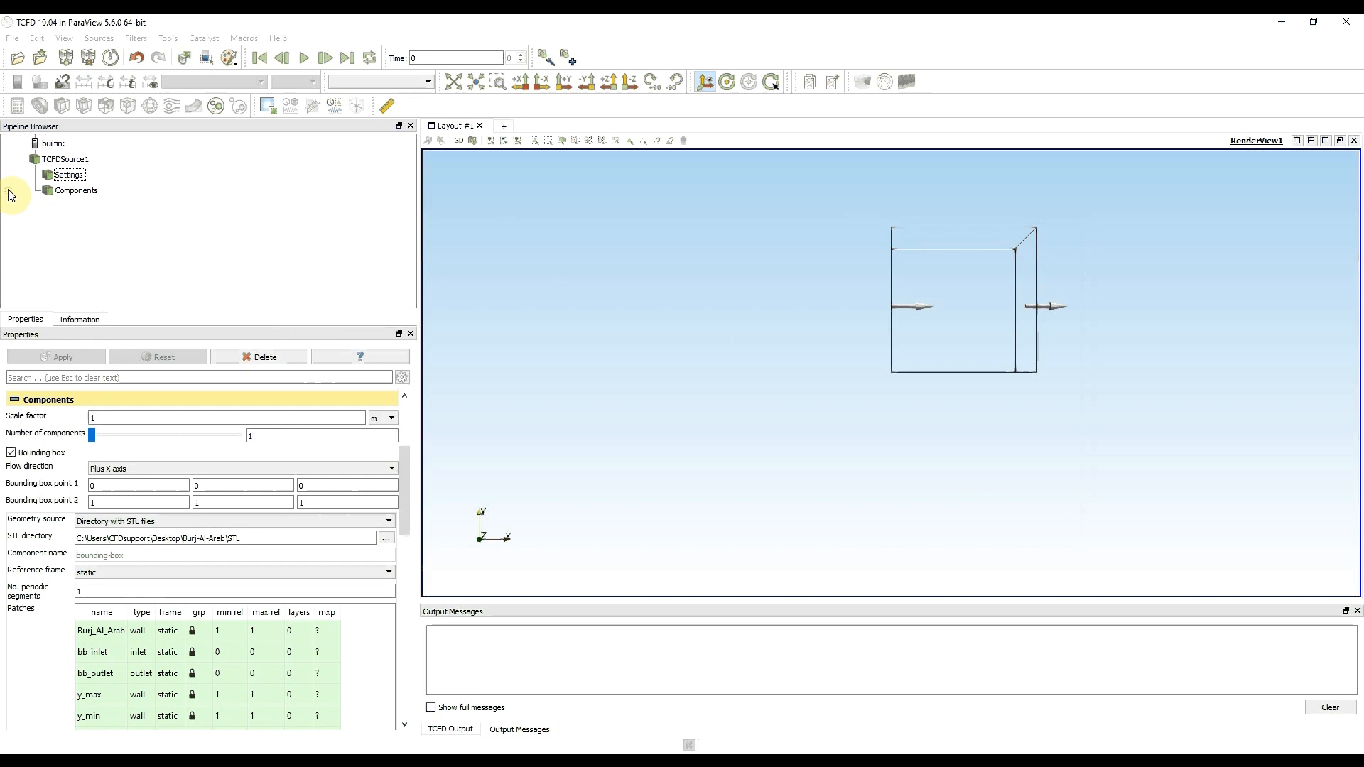
- Show the component geometry in the 3D view and orient it to see the building upright from the side
click(9, 191)
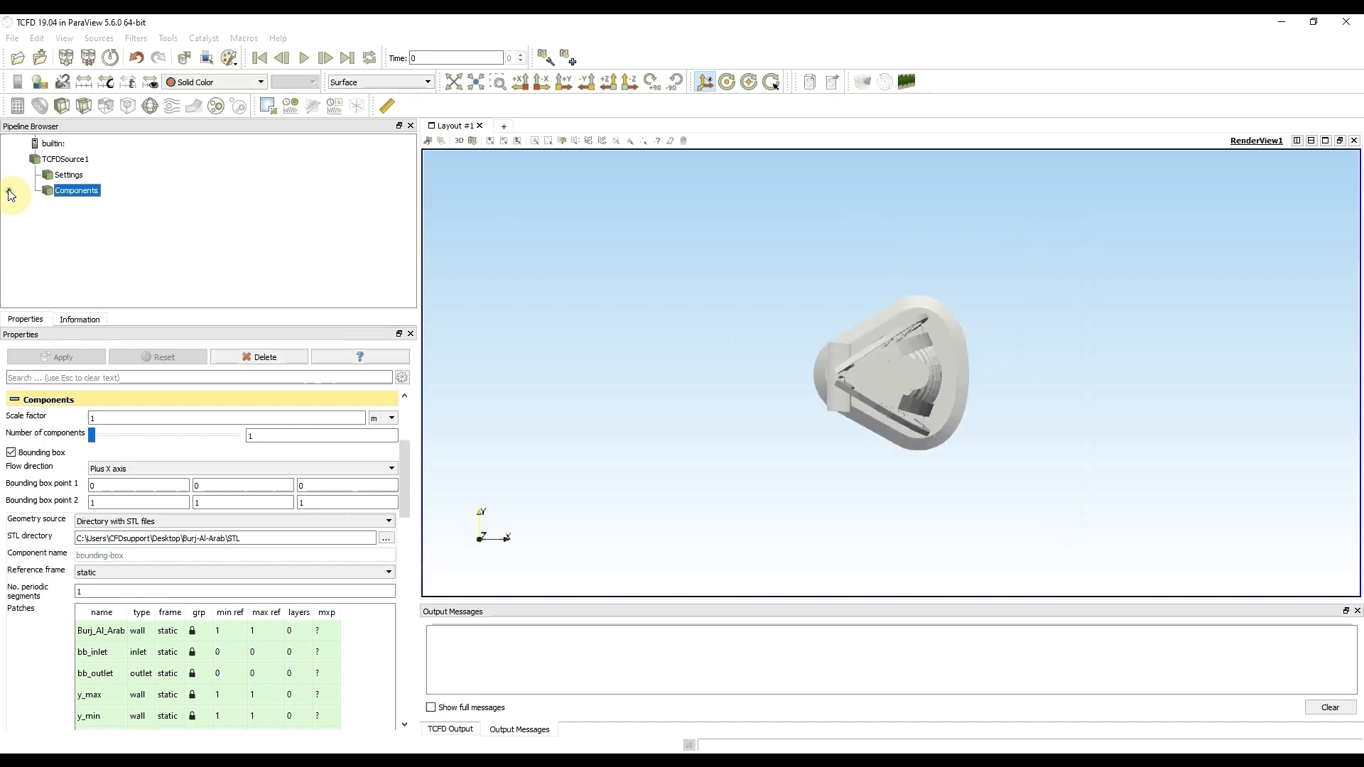
drag(858, 460, 898, 358)
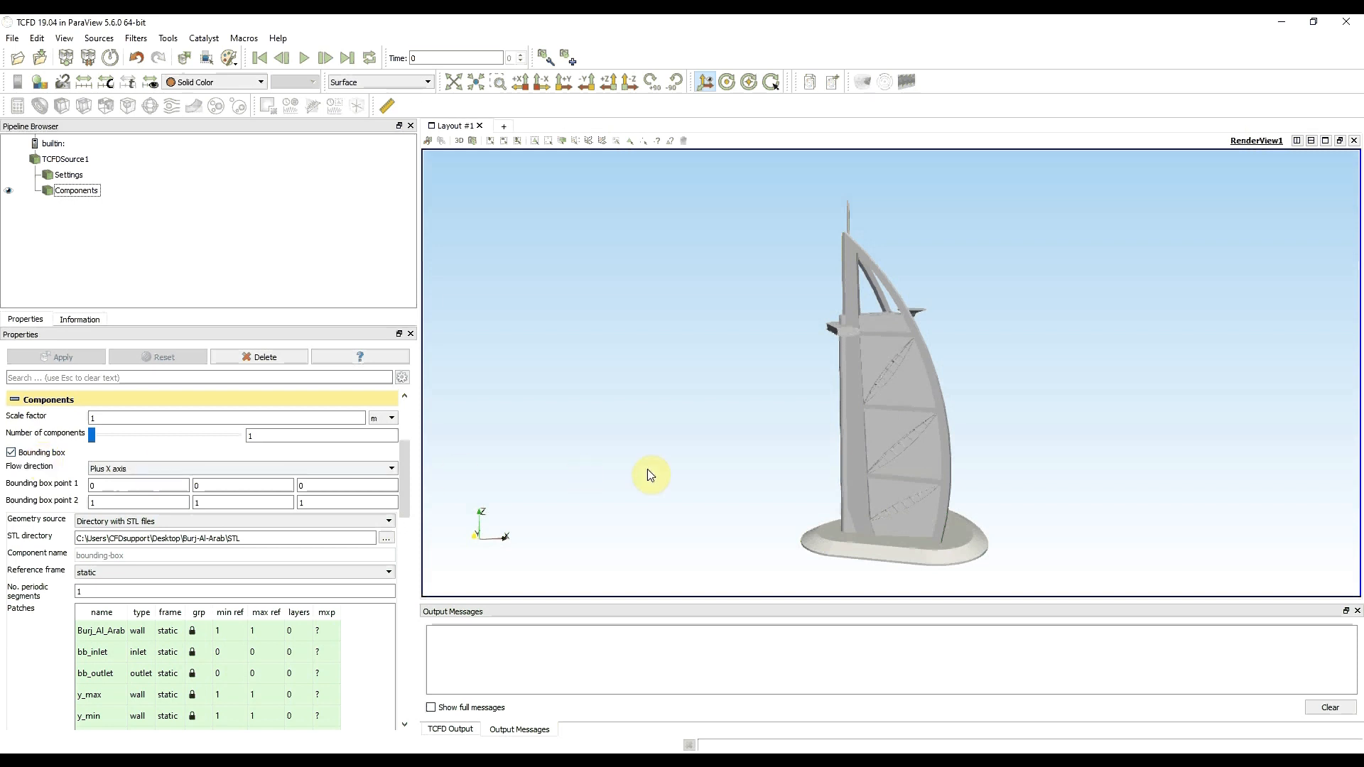
scroll(673, 469, down, 10)
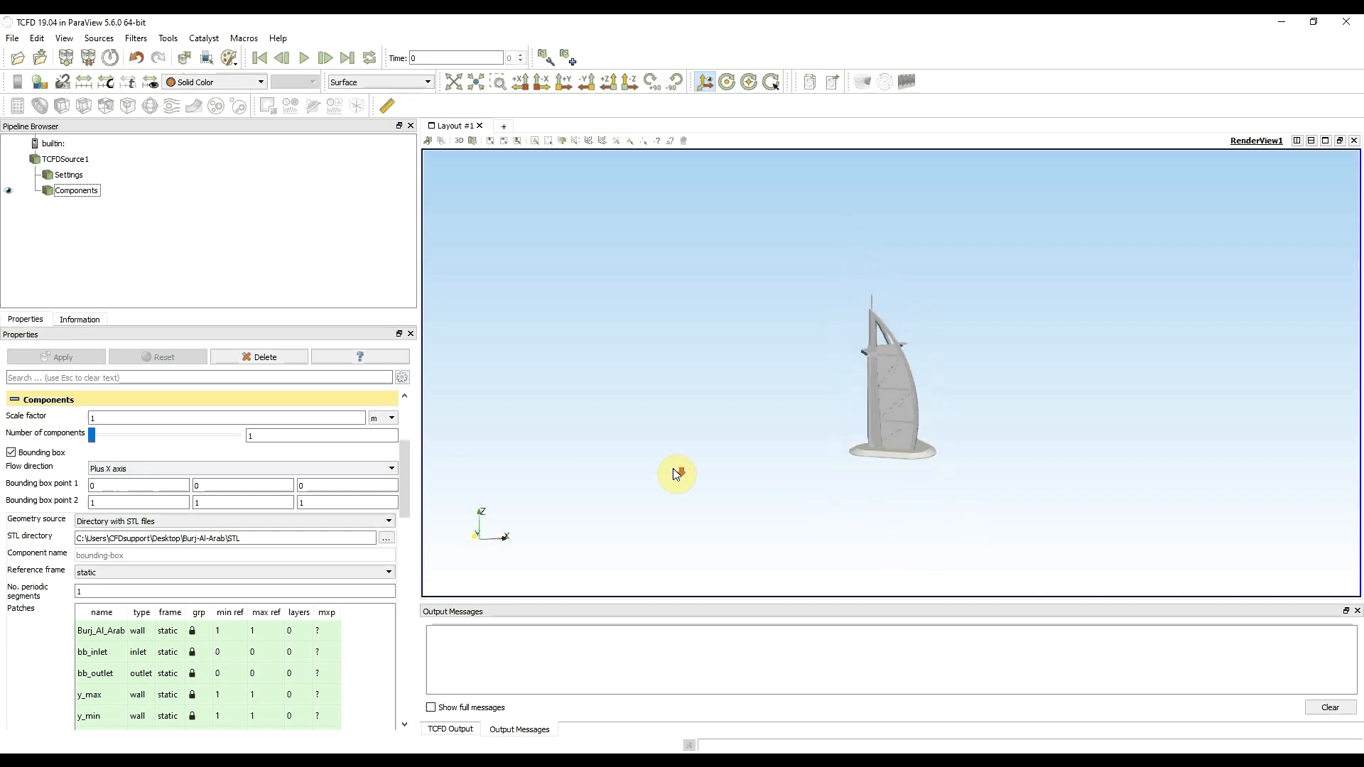
- Set the X and Y coordinates of bounding box point 1 to -500 each, keeping Z at 0
double_click(153, 487)
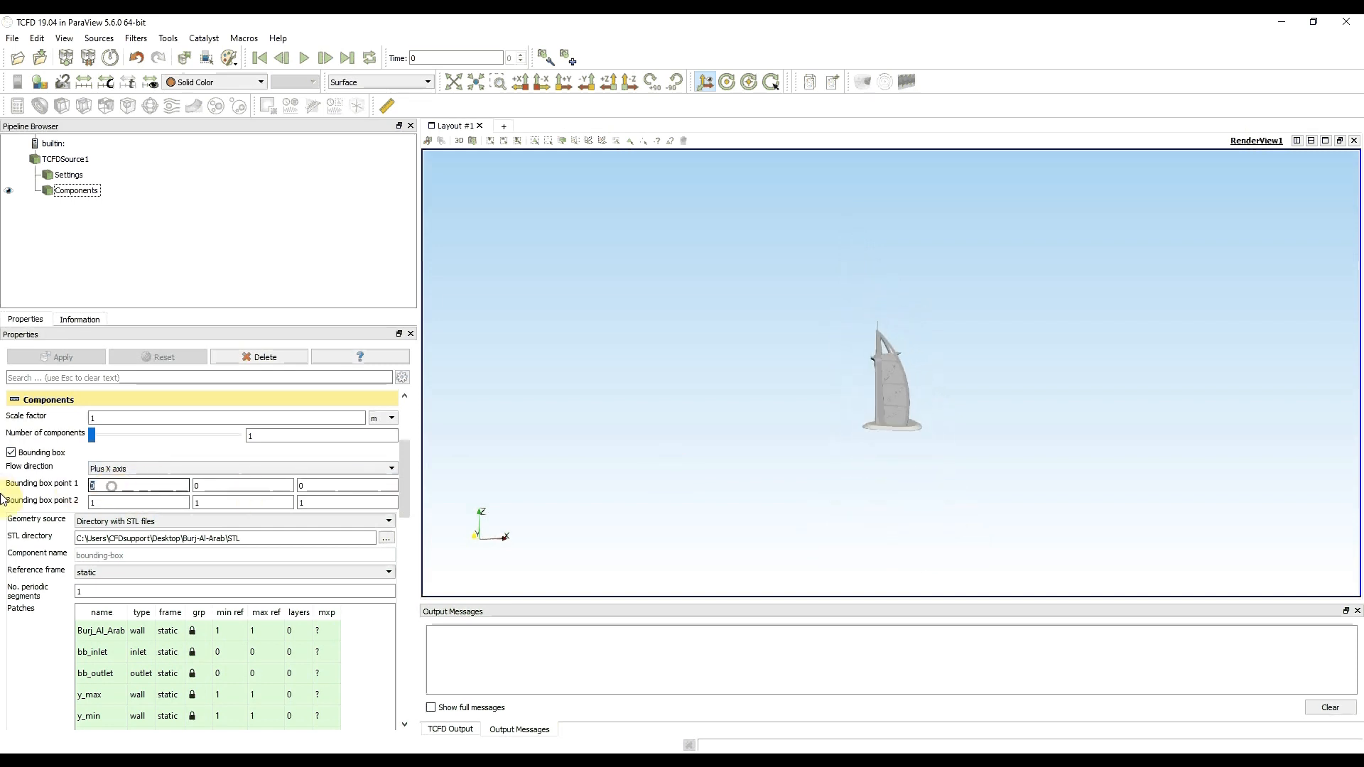
text(-500)
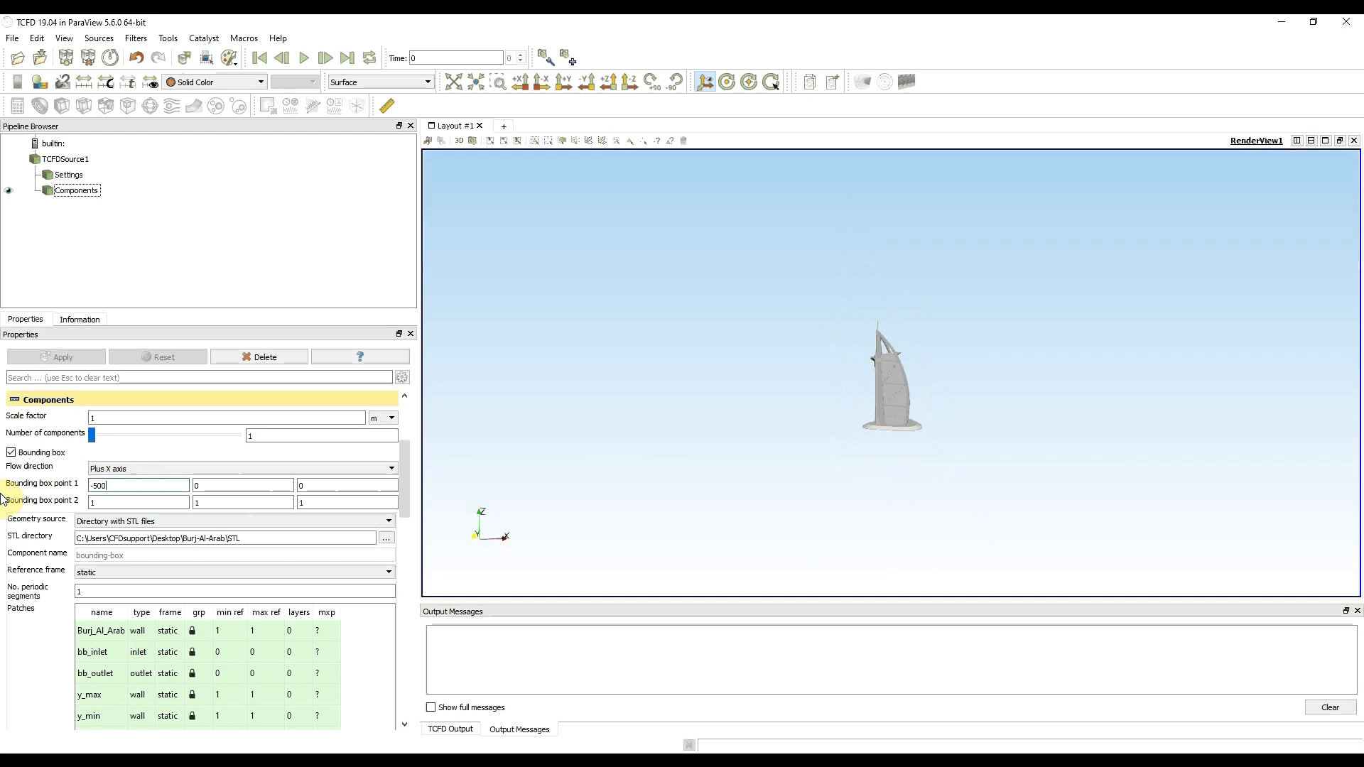
click(220, 485)
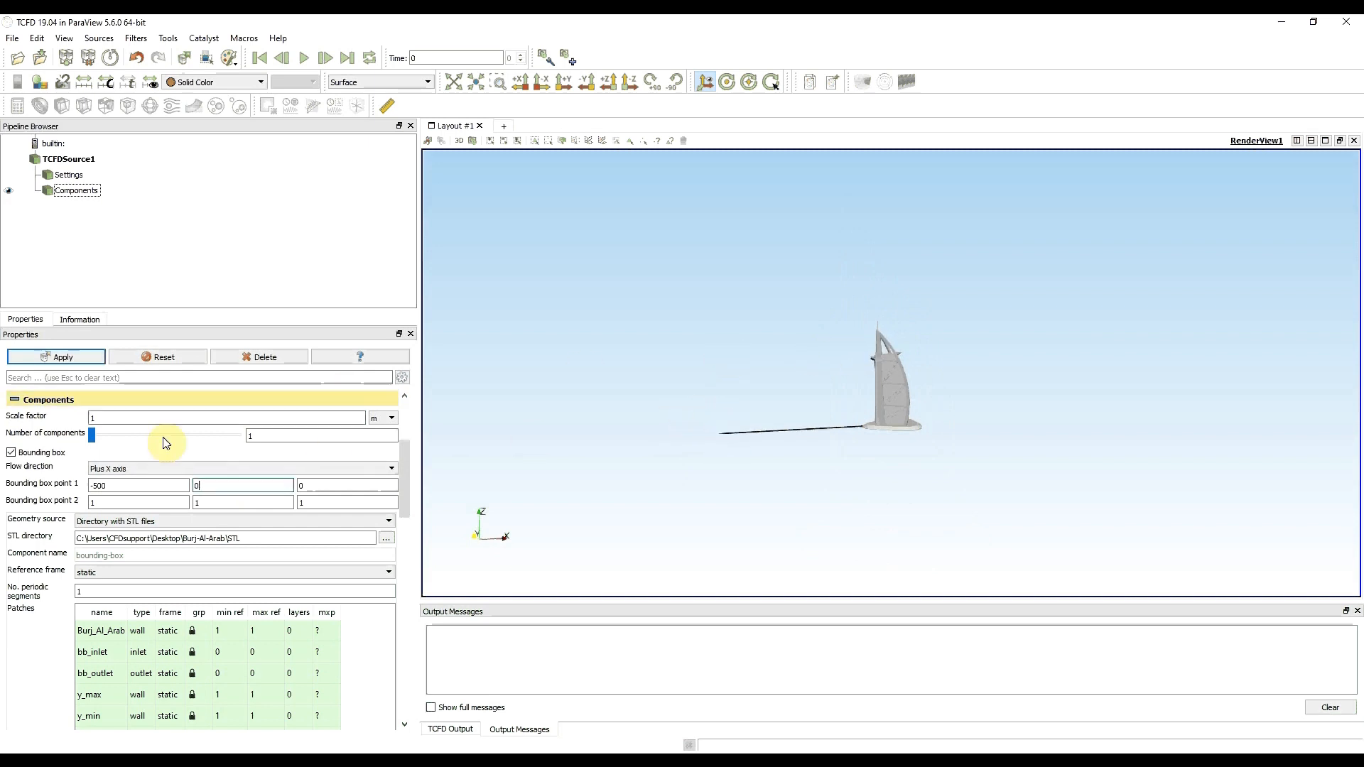
drag(207, 486, 110, 488)
text(-500)
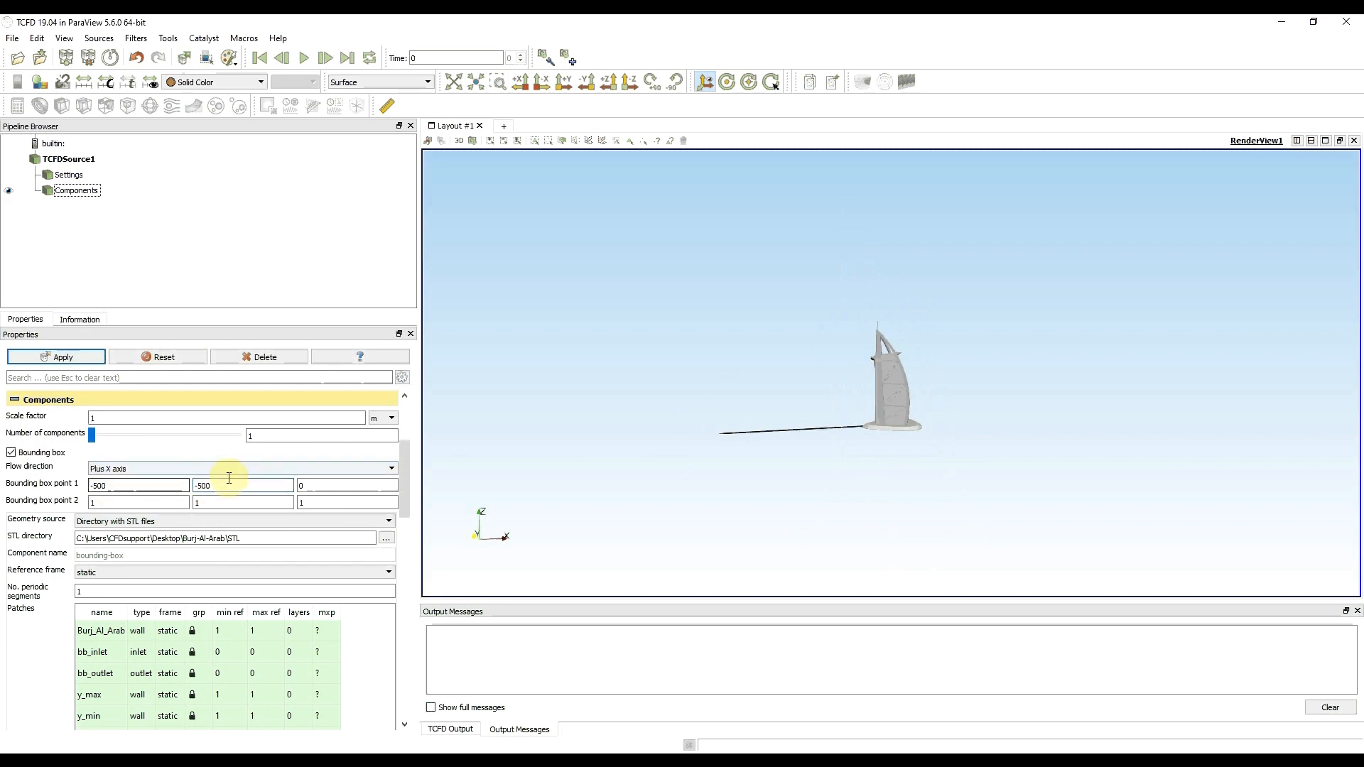
click(333, 485)
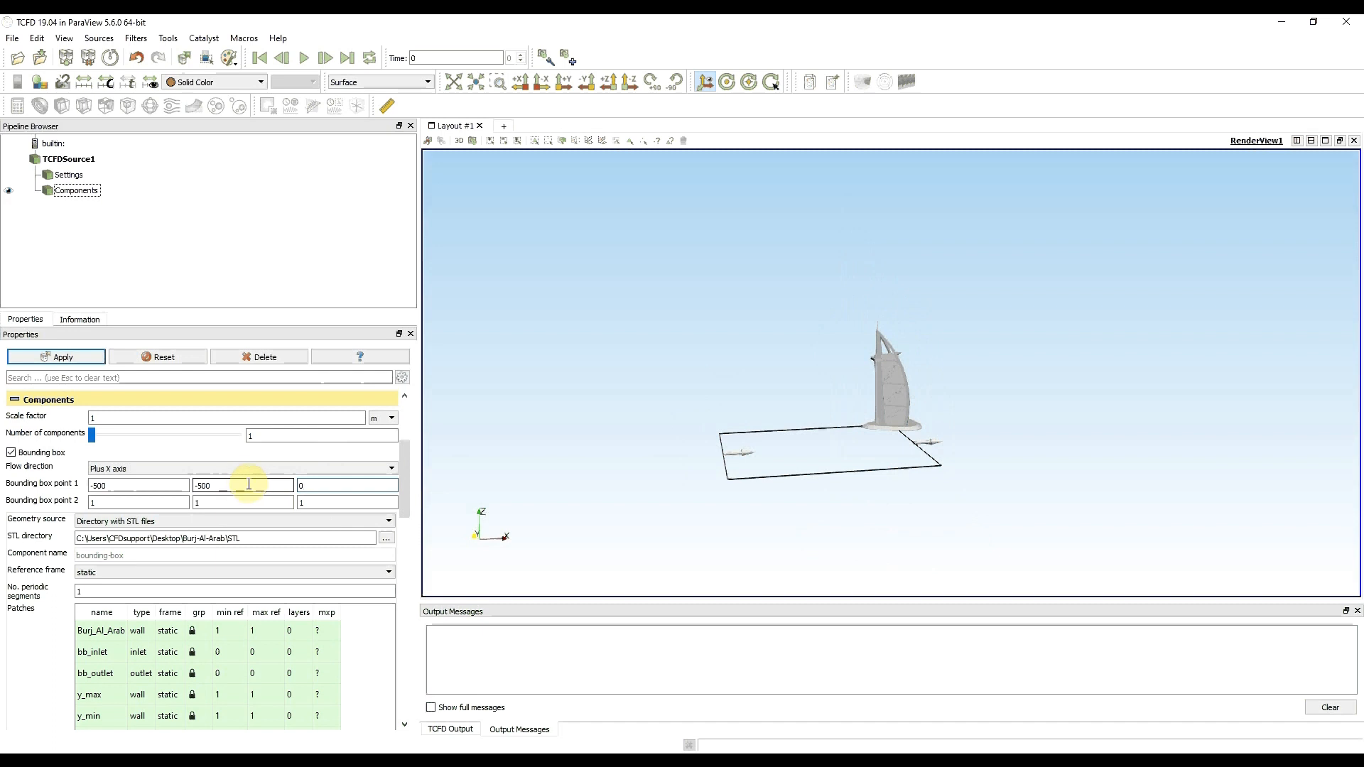
drag(328, 484, 221, 487)
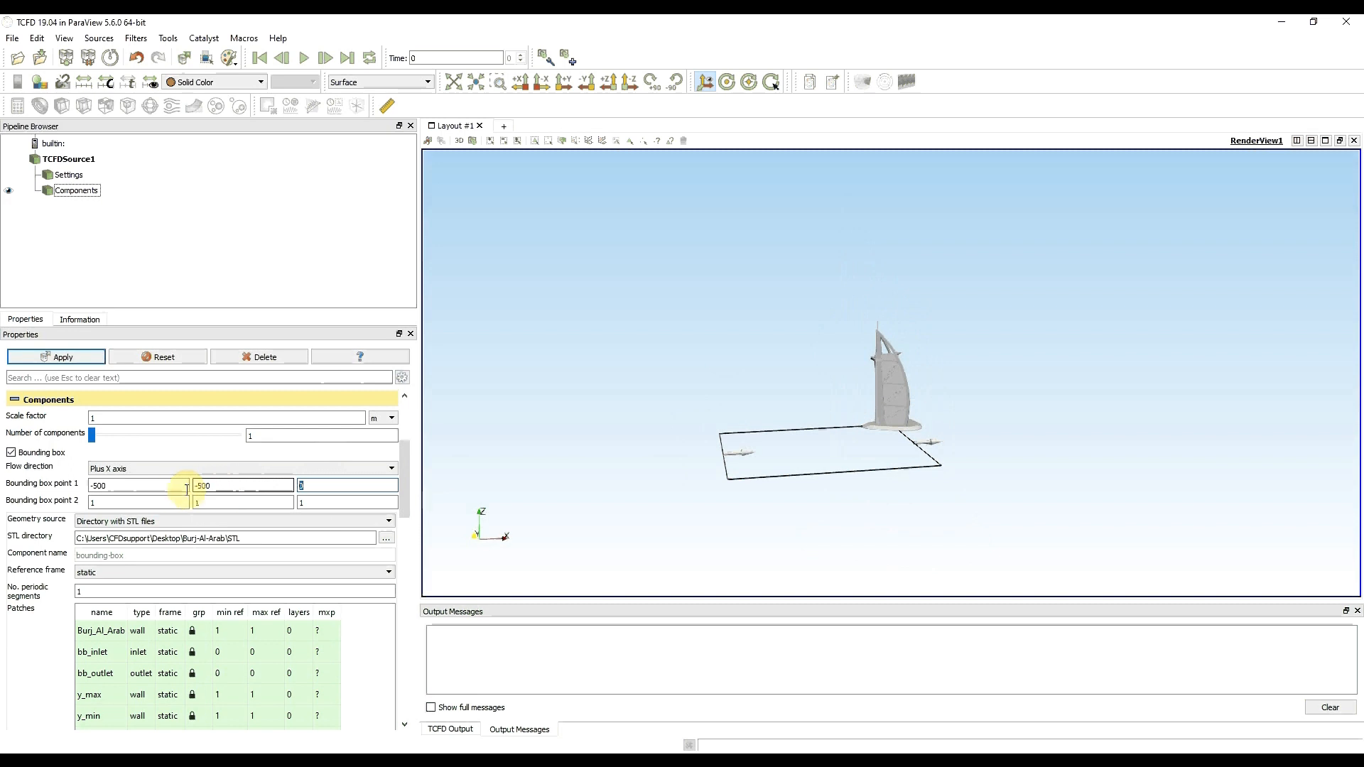
- Set bounding box point 2 to X 1000, Y 500 and Z 700
double_click(140, 502)
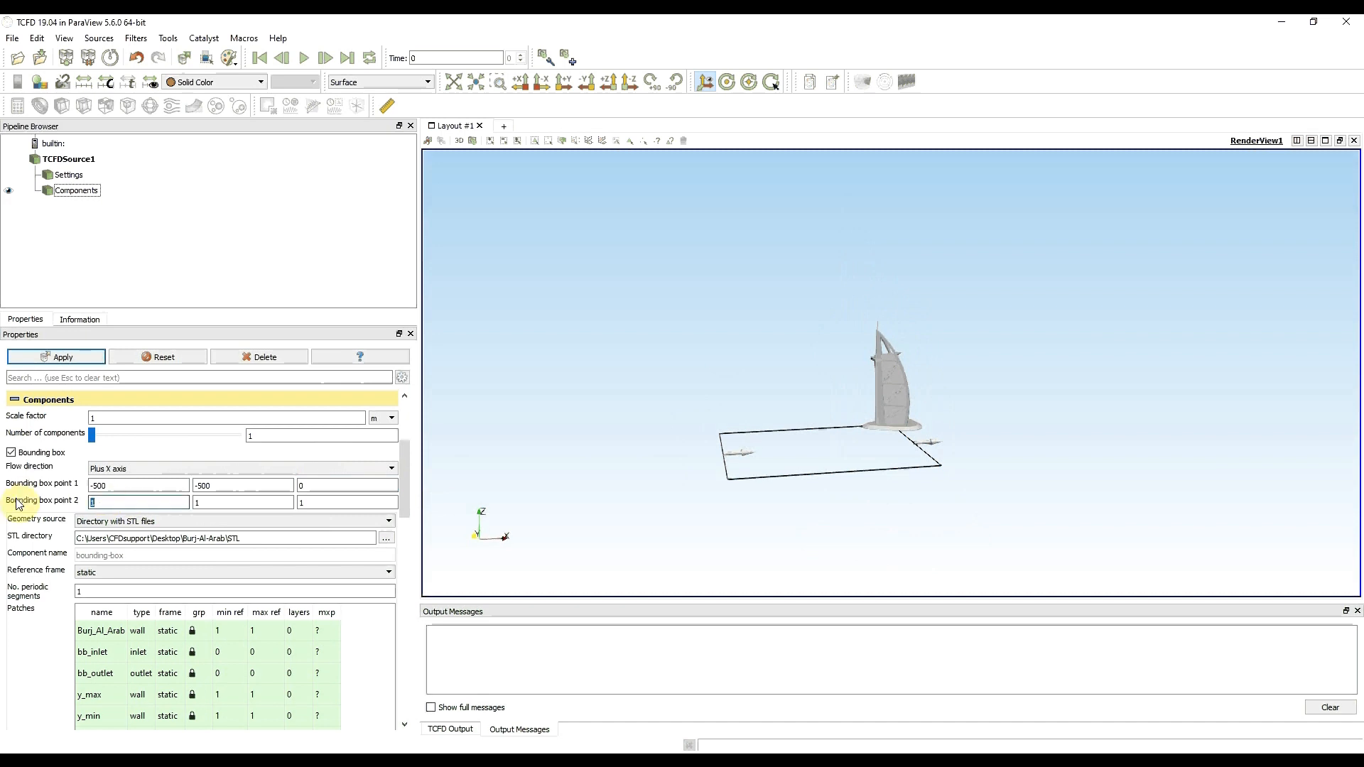
text(1000)
click(225, 502)
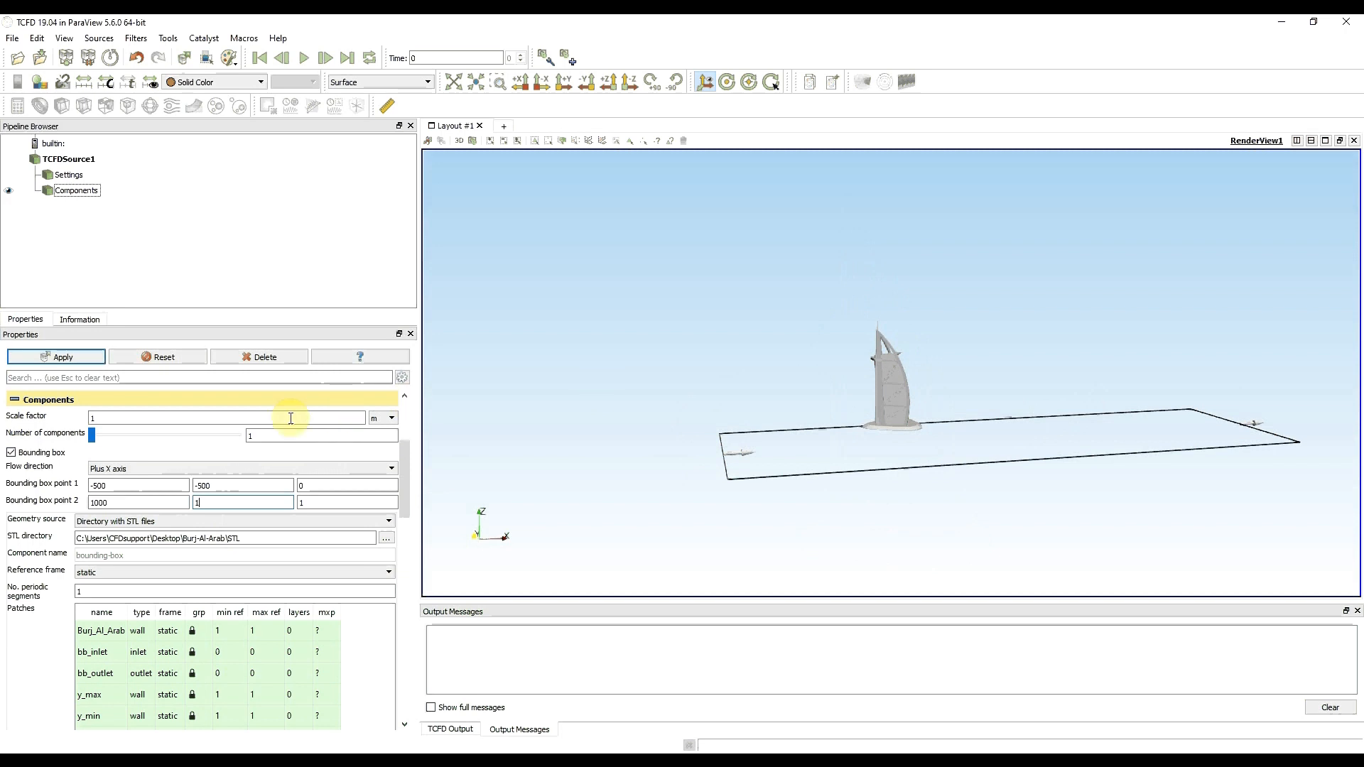
double_click(213, 502)
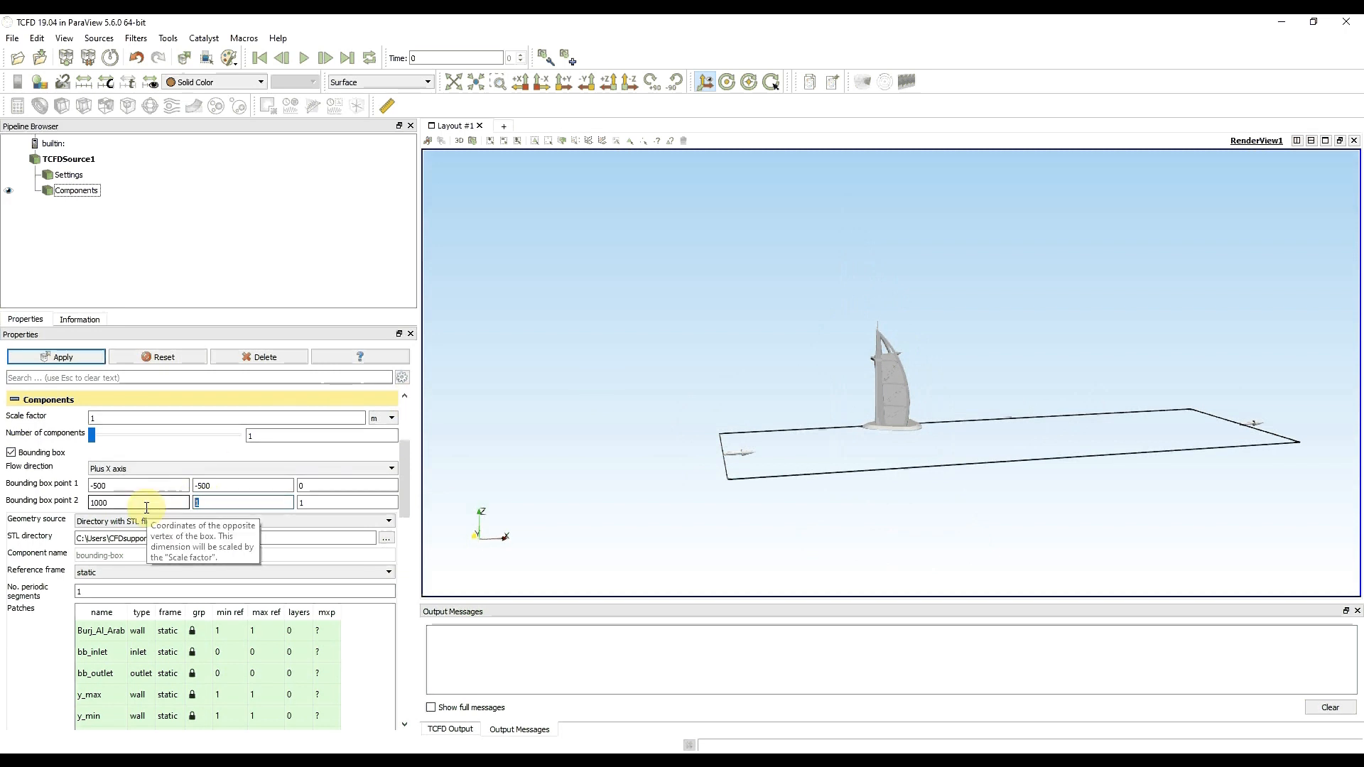
text(500)
click(207, 486)
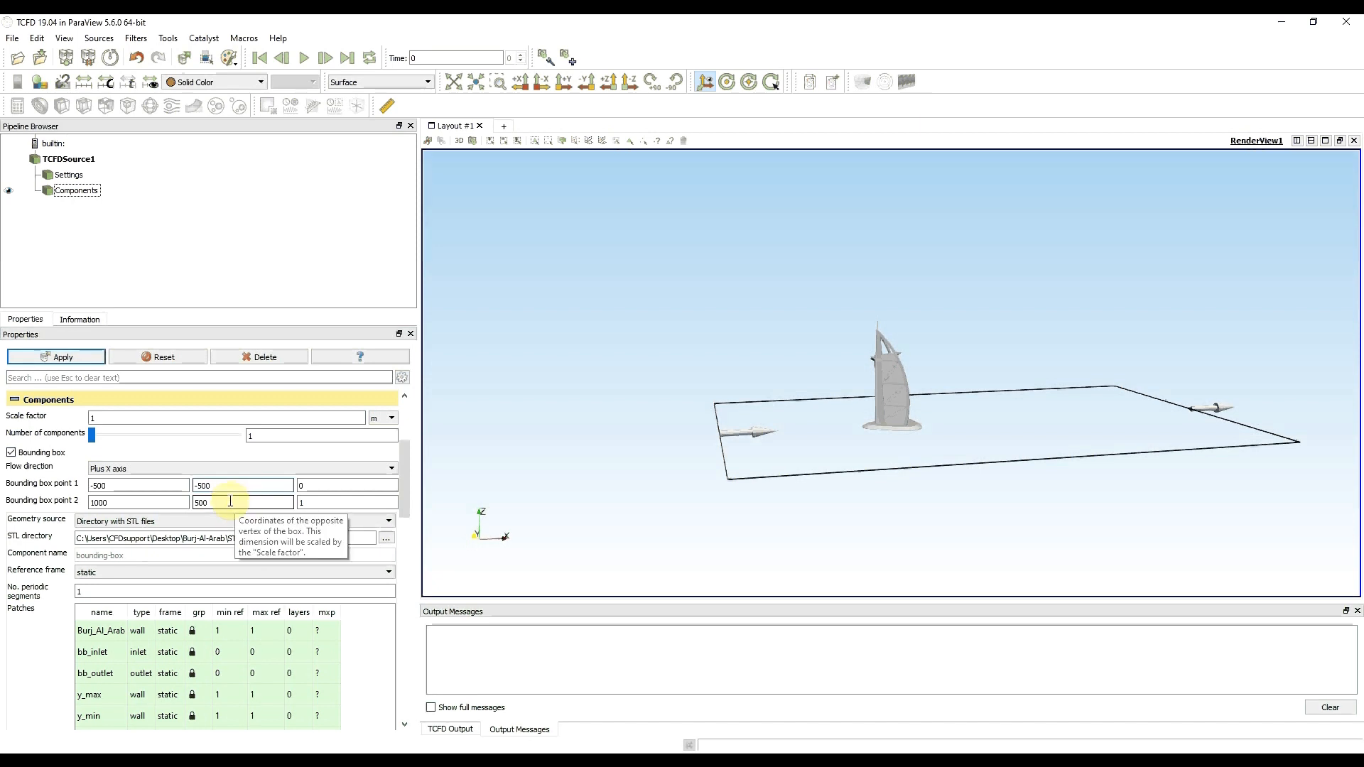
double_click(310, 502)
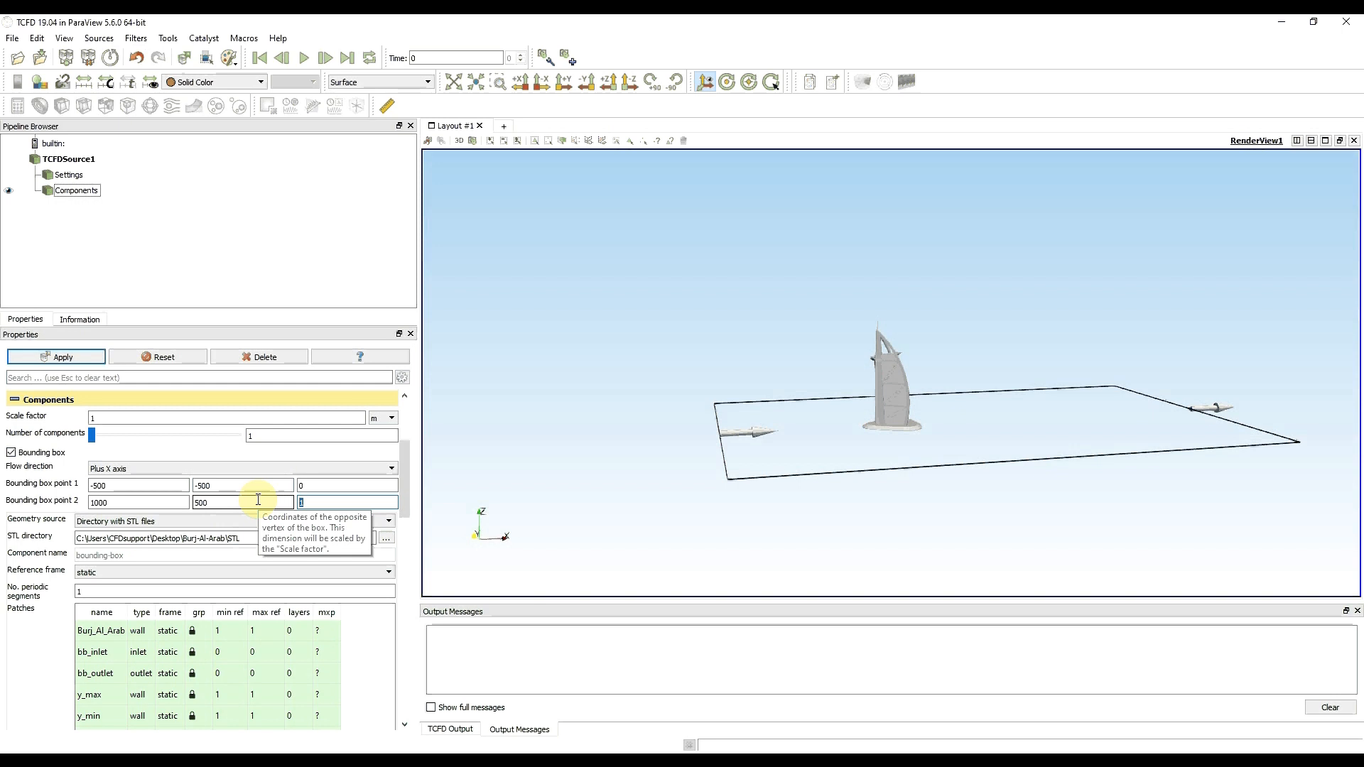
text(700)
click(258, 499)
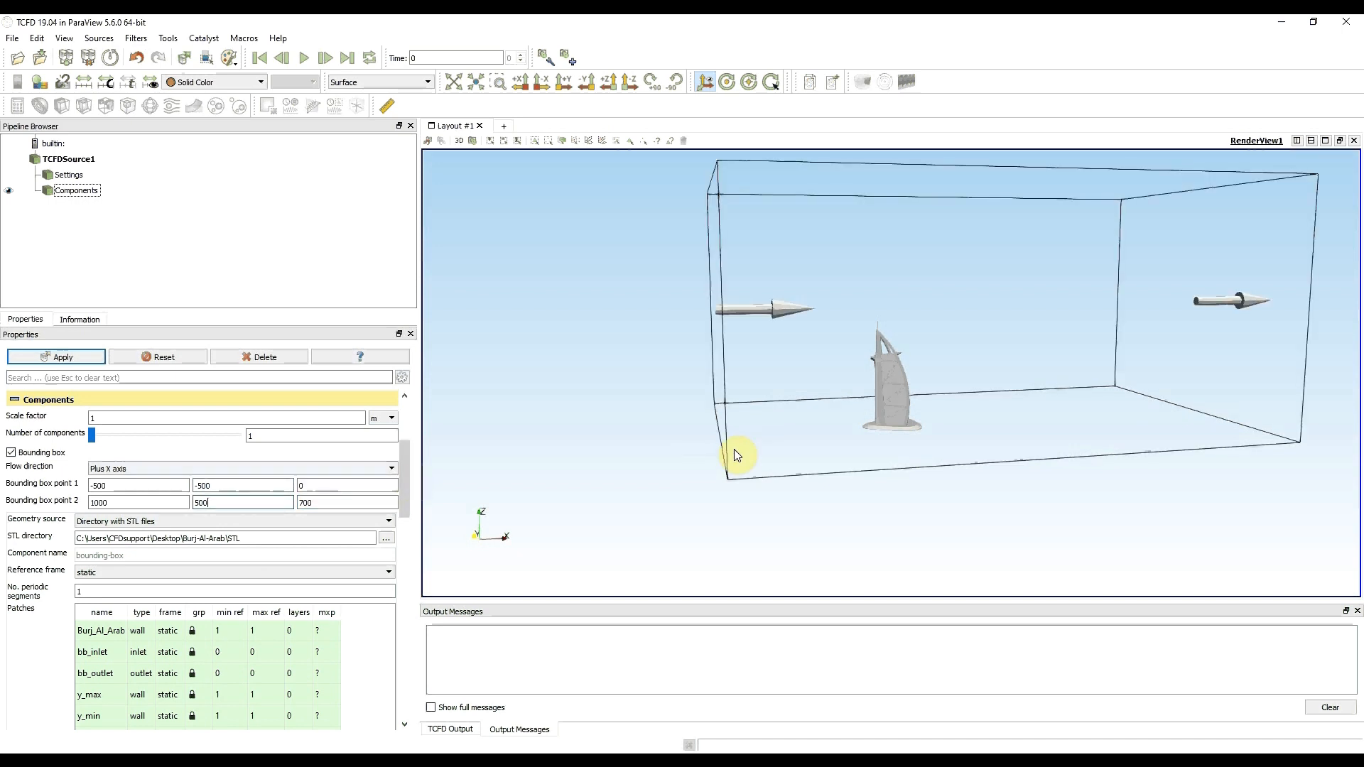
- Check the available flow directions, keep Plus X axis, and apply the bounding box settings
drag(807, 509, 812, 454)
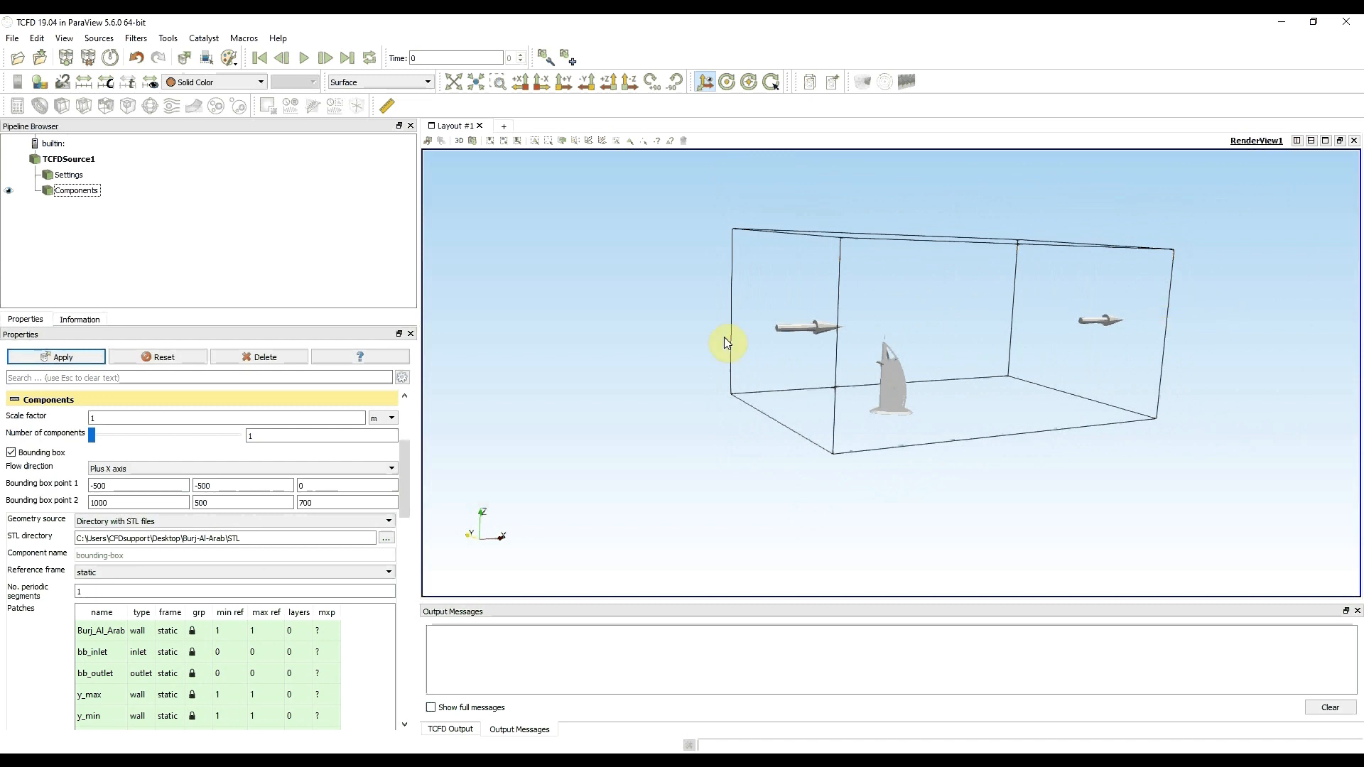
click(306, 468)
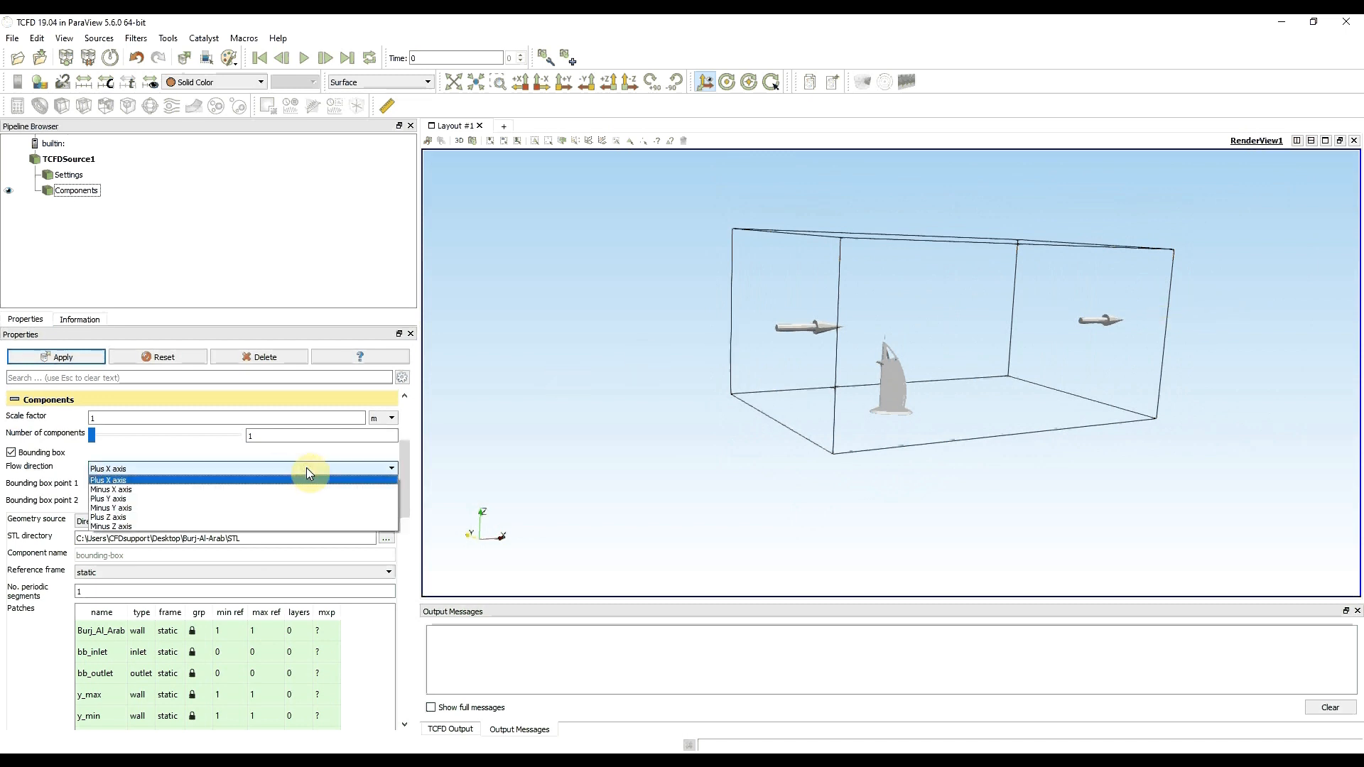
click(261, 466)
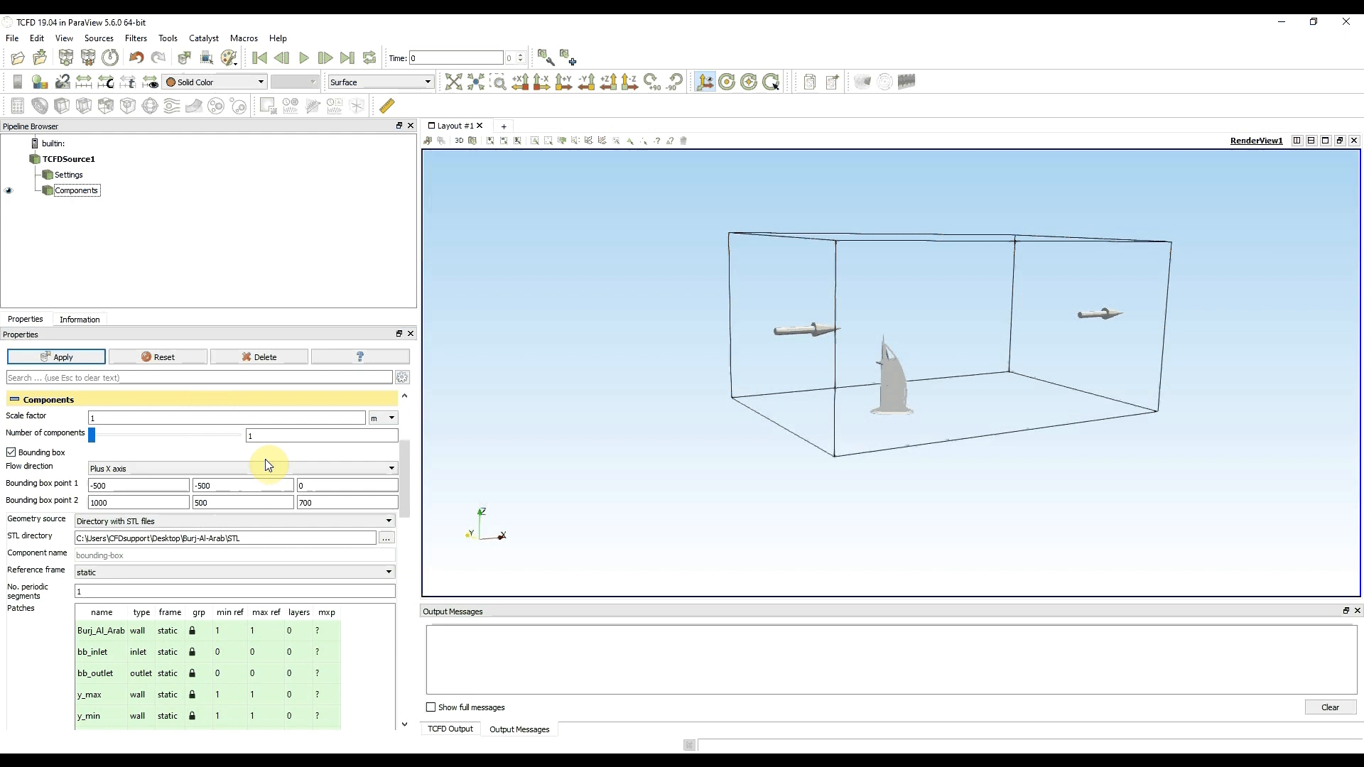
click(47, 358)
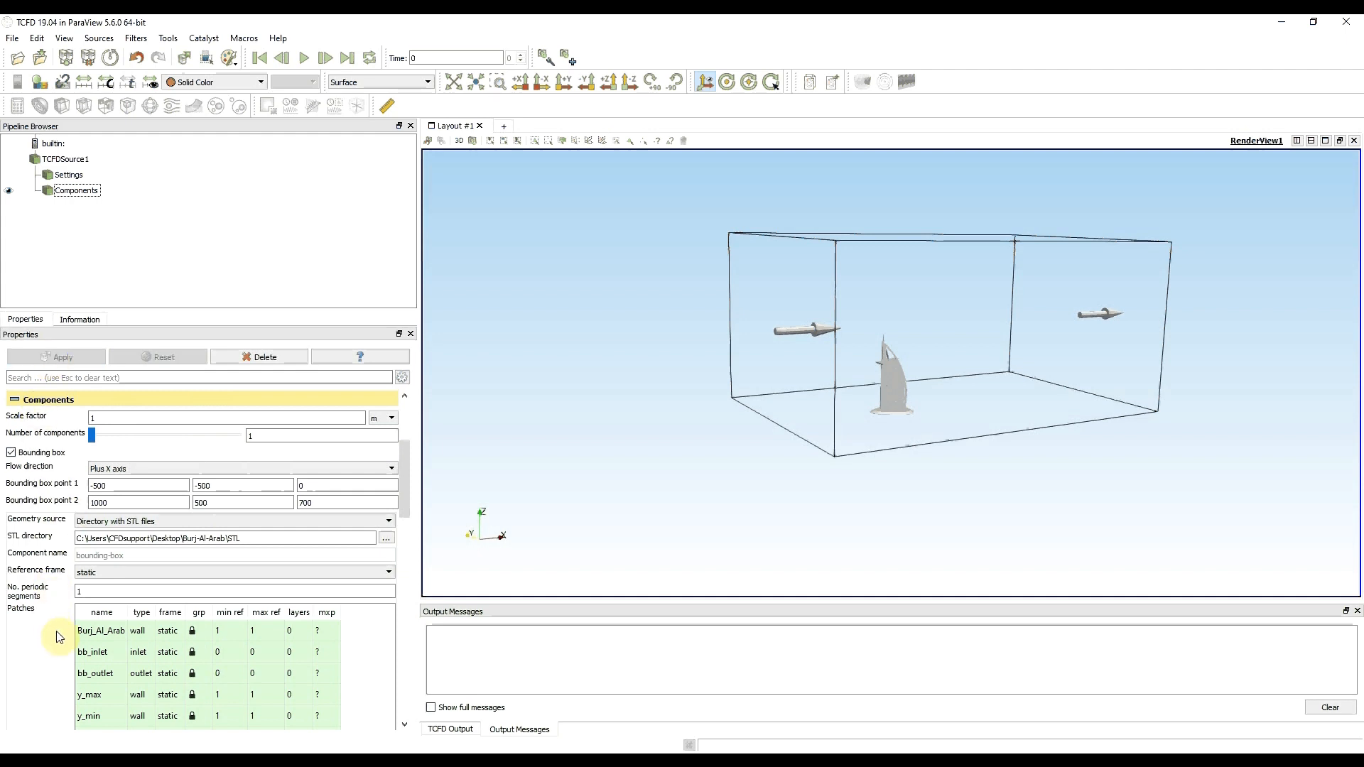
- Unlock the Burj_Al_Arab patch from group refinement and set its minimum refinement to 5 and maximum to 6
scroll(66, 627, down, 3)
scroll(68, 628, down, 2)
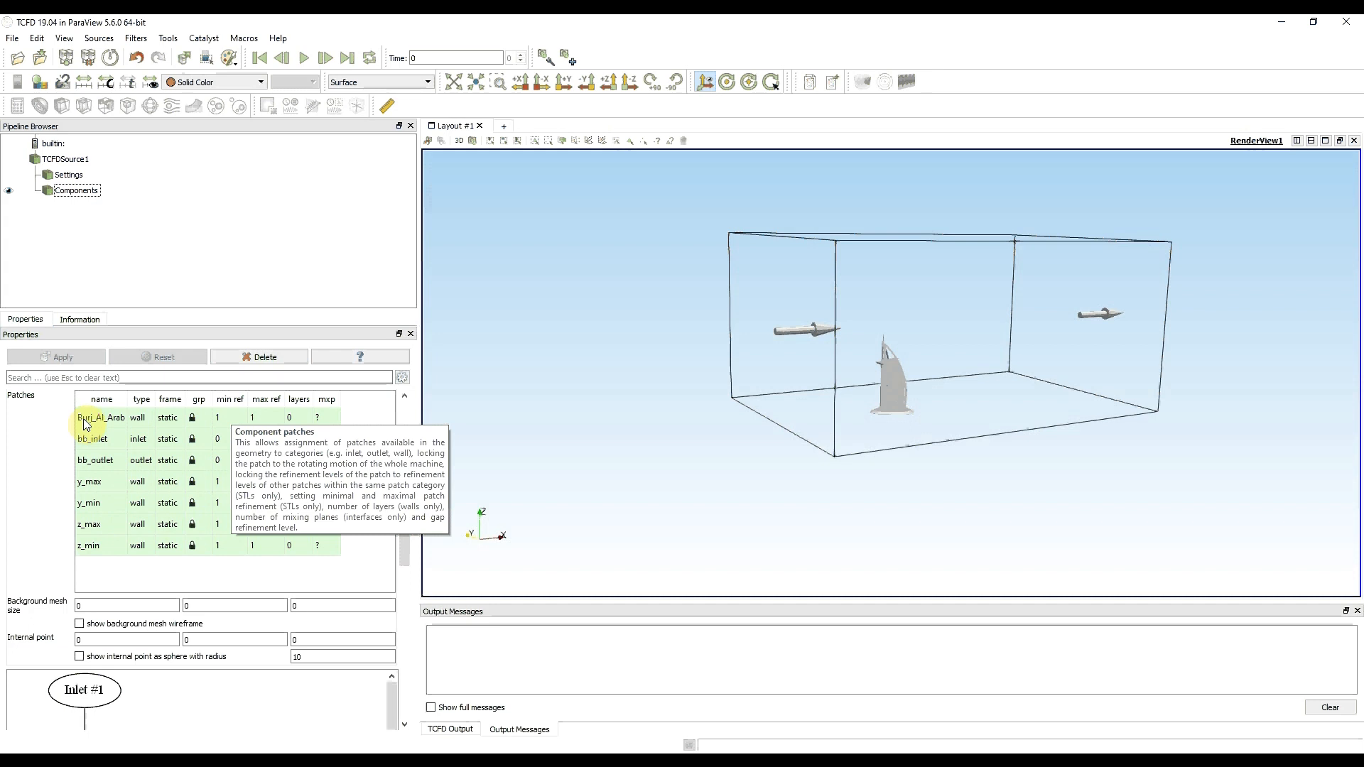
click(192, 420)
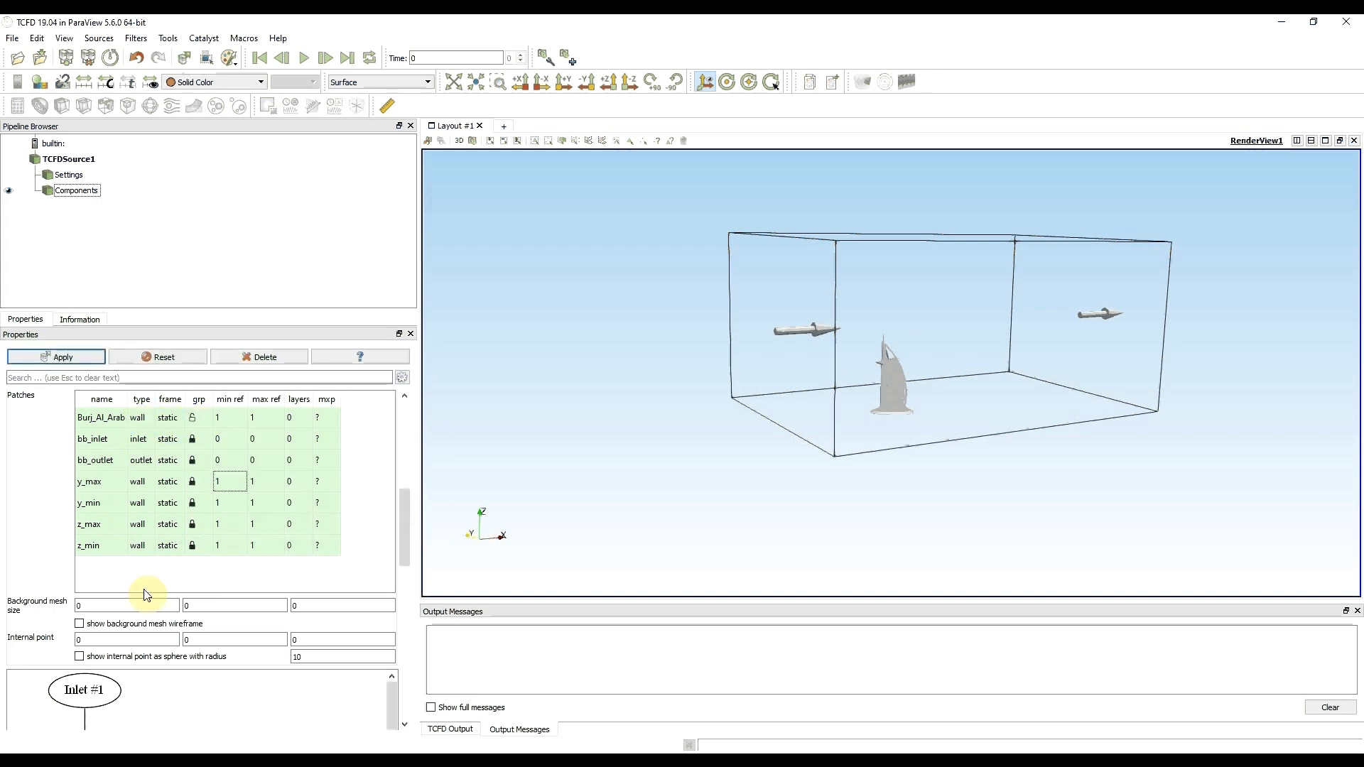
click(233, 418)
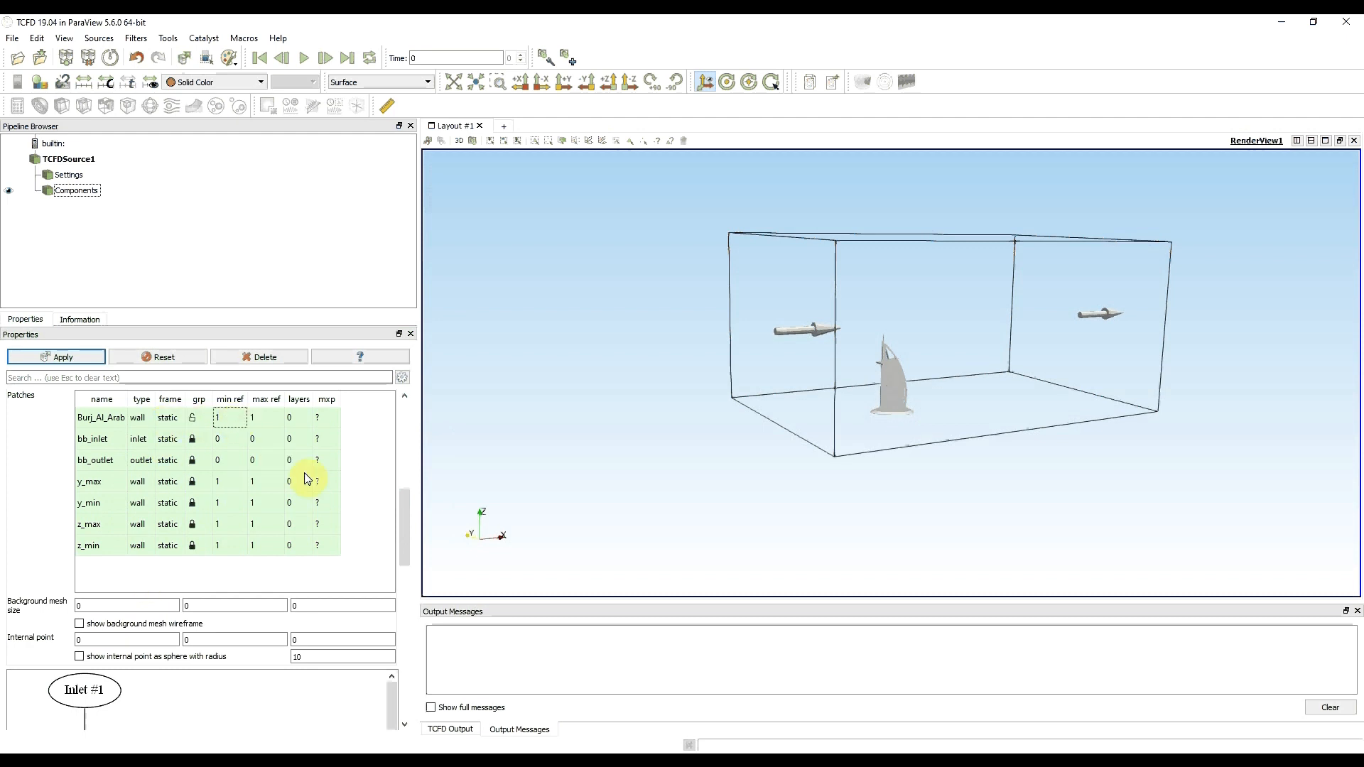
text(5)
click(261, 419)
text(6)
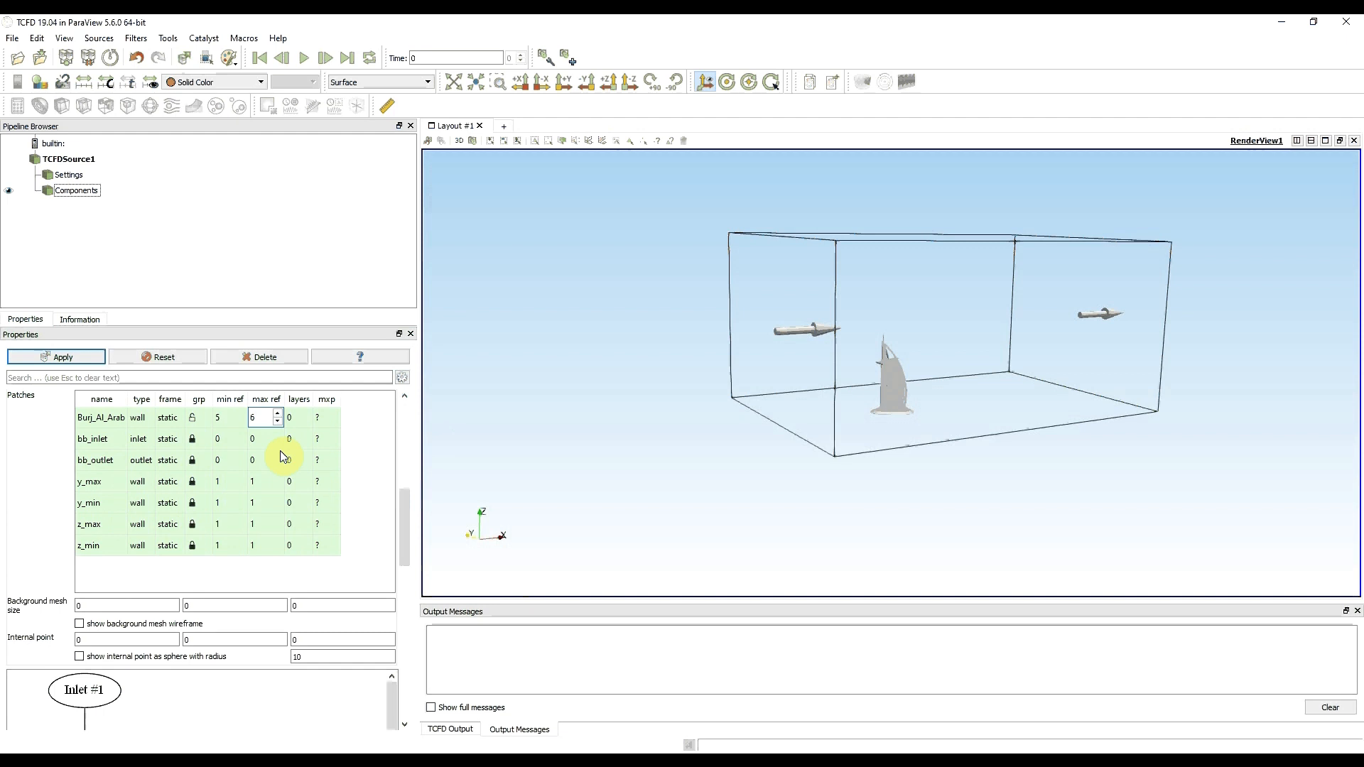
- Set the minimum and maximum refinement of the grouped bounding box wall patches to 0 through y_max
click(226, 484)
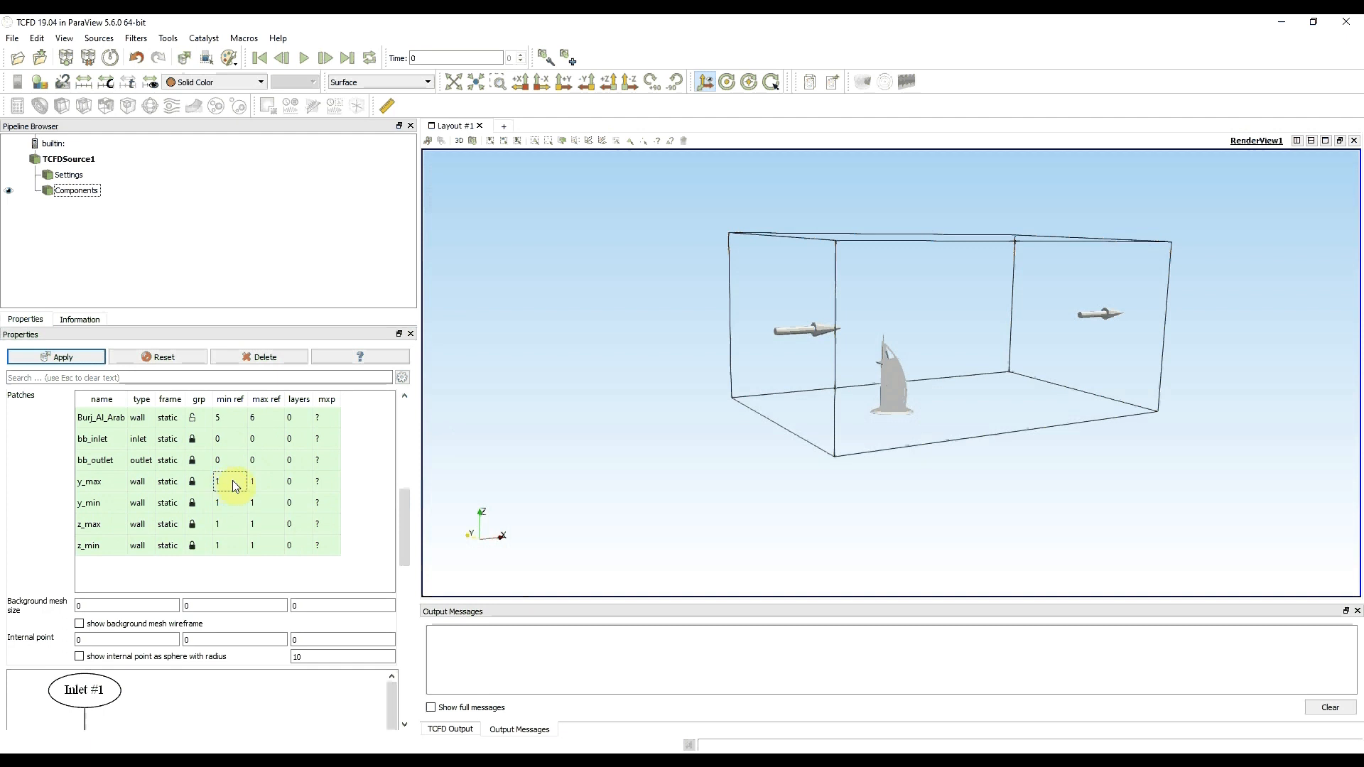
text(0)
click(260, 483)
text(0)
click(226, 490)
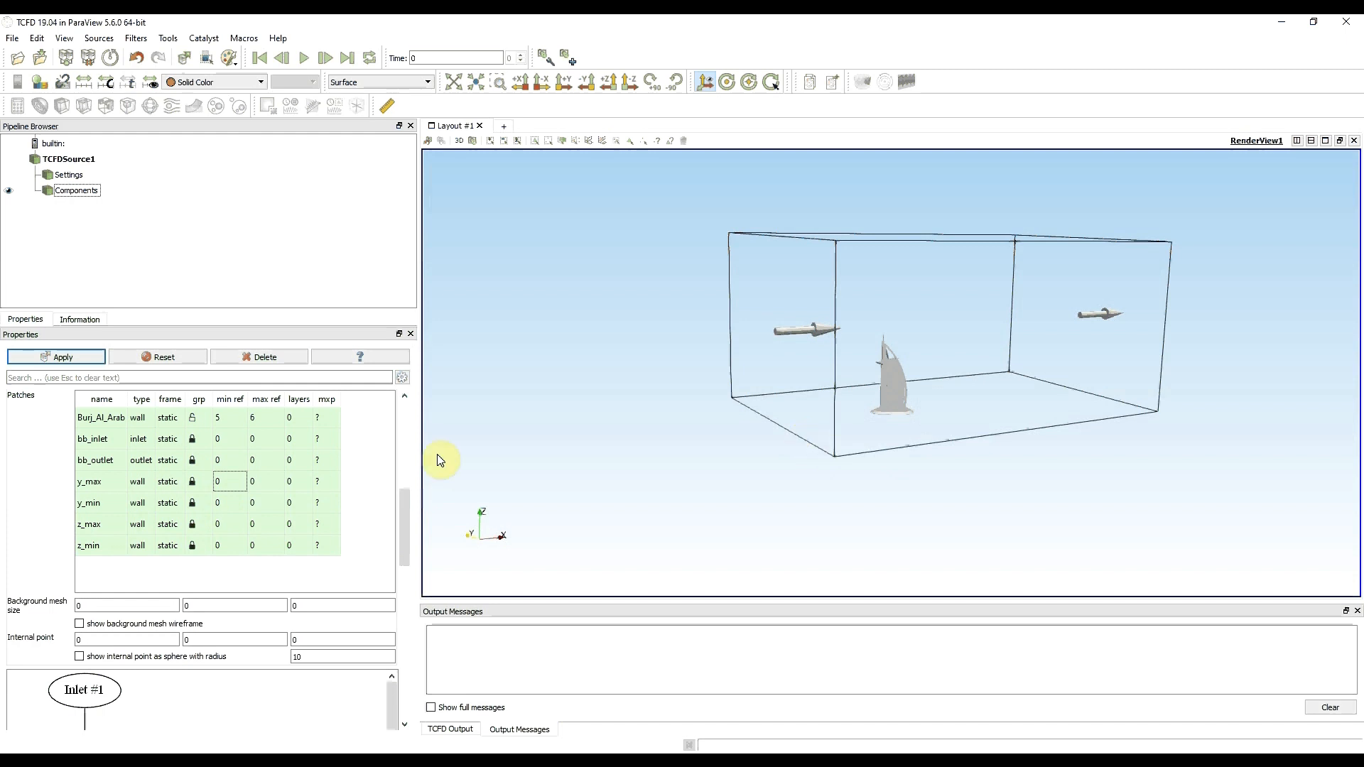
- Change the type of the z_max, y_min and y_max patches to wallSlip
double_click(142, 526)
click(142, 525)
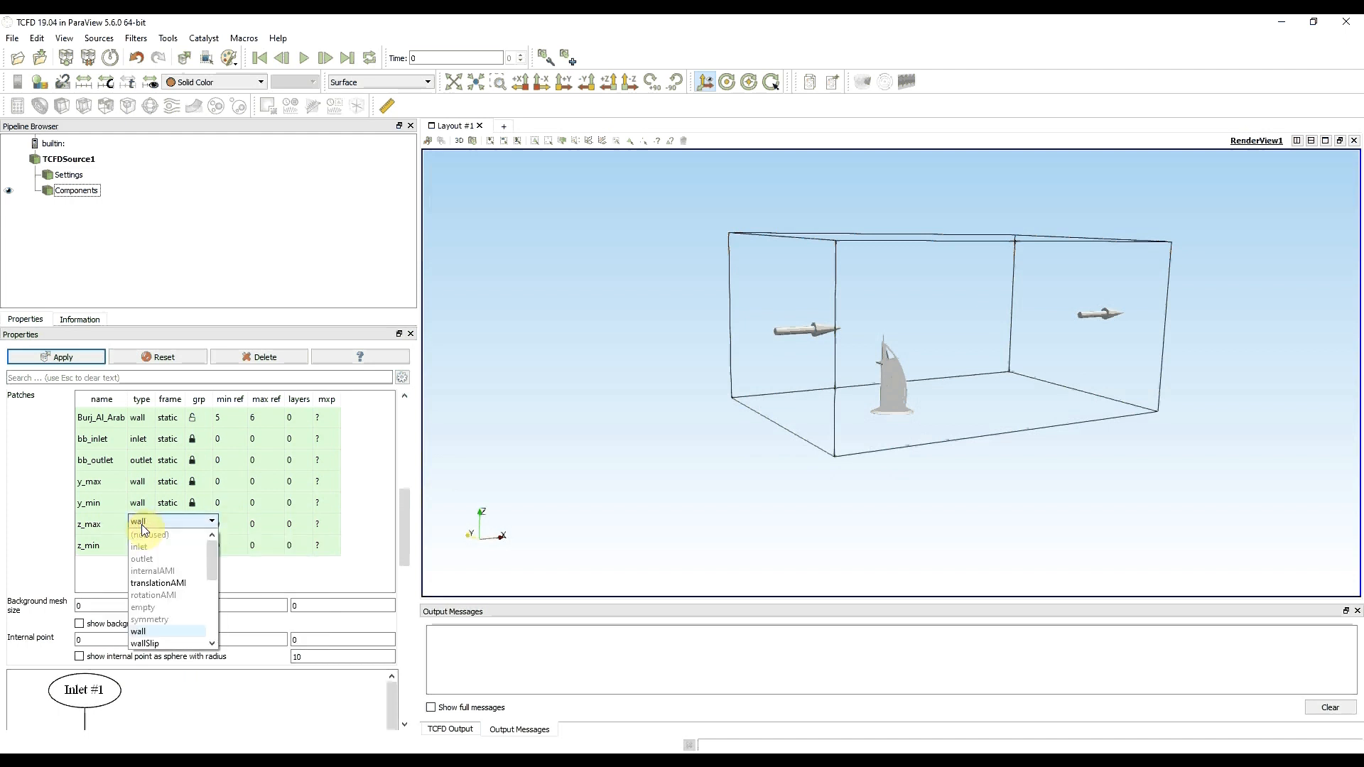
click(169, 642)
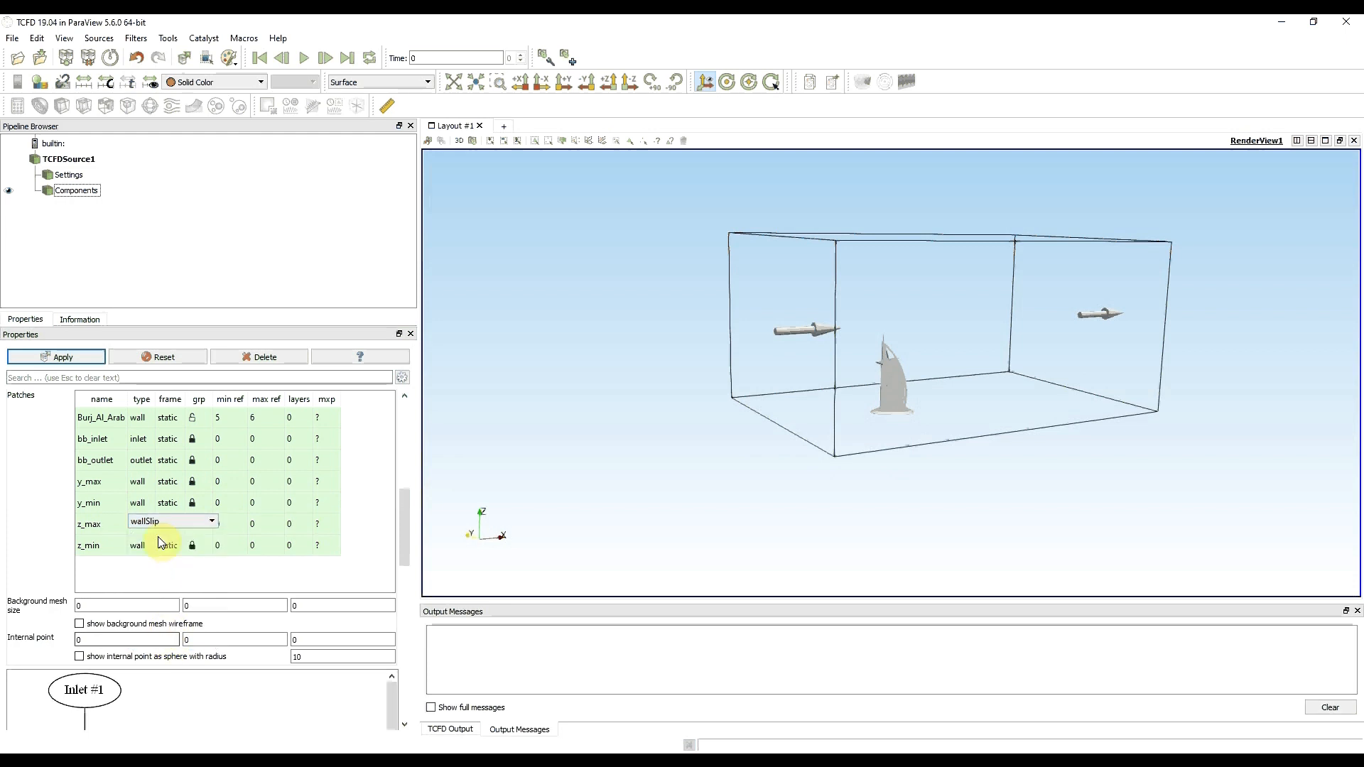
double_click(140, 505)
click(140, 503)
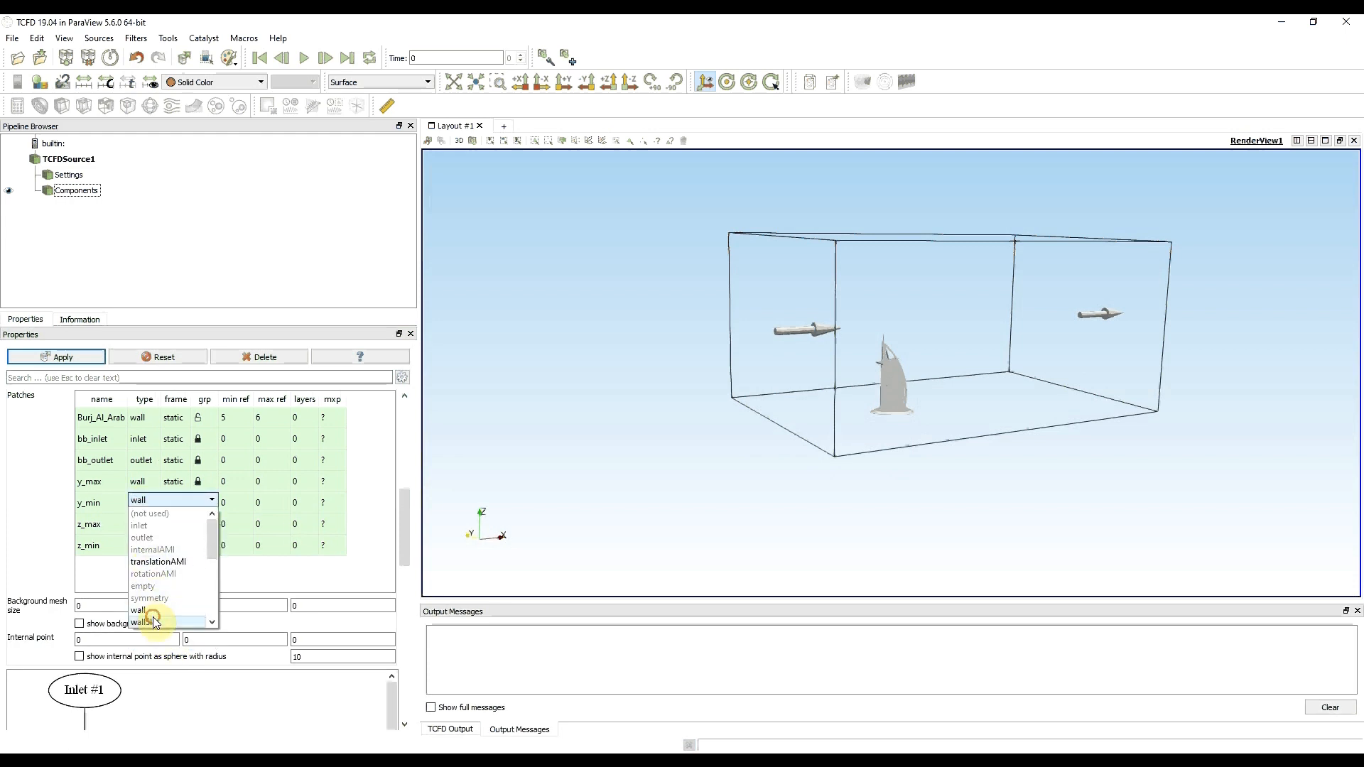
click(145, 609)
double_click(139, 481)
click(140, 481)
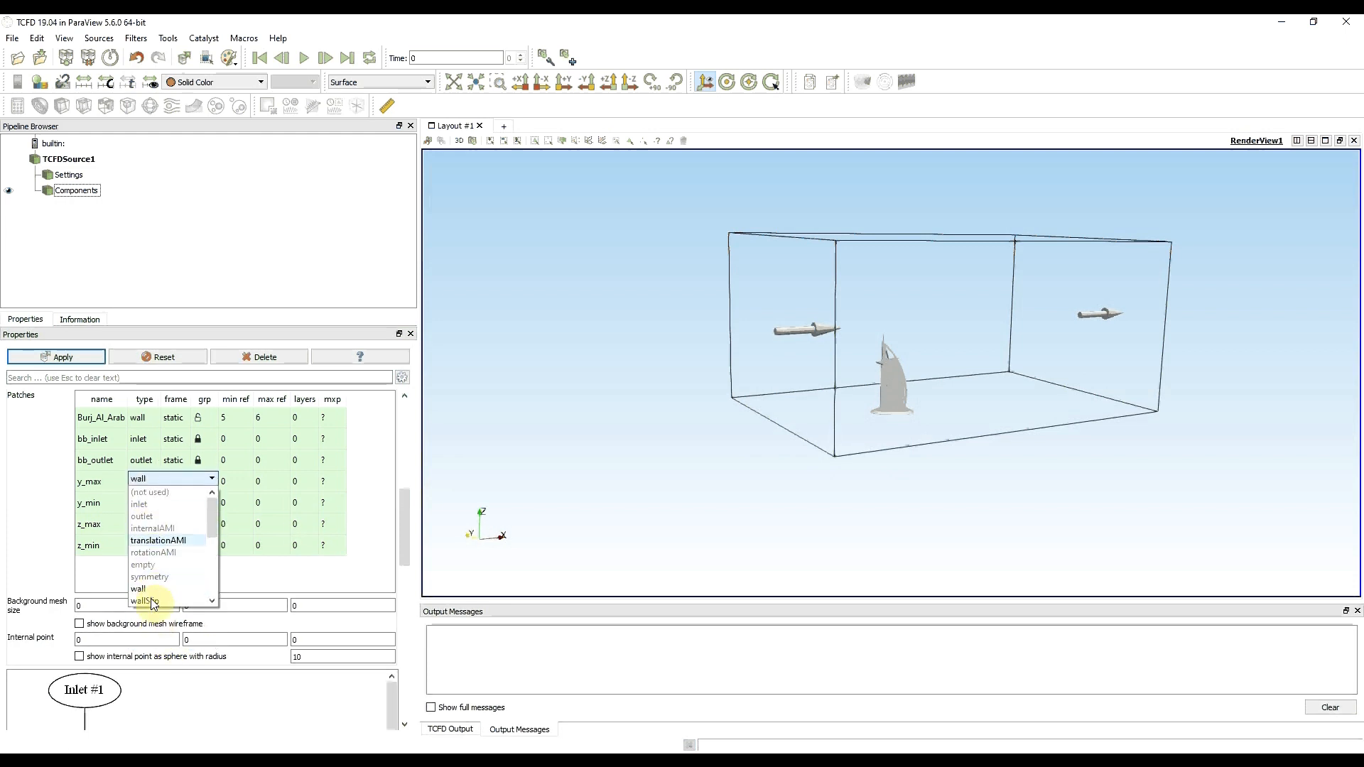
click(151, 599)
click(136, 574)
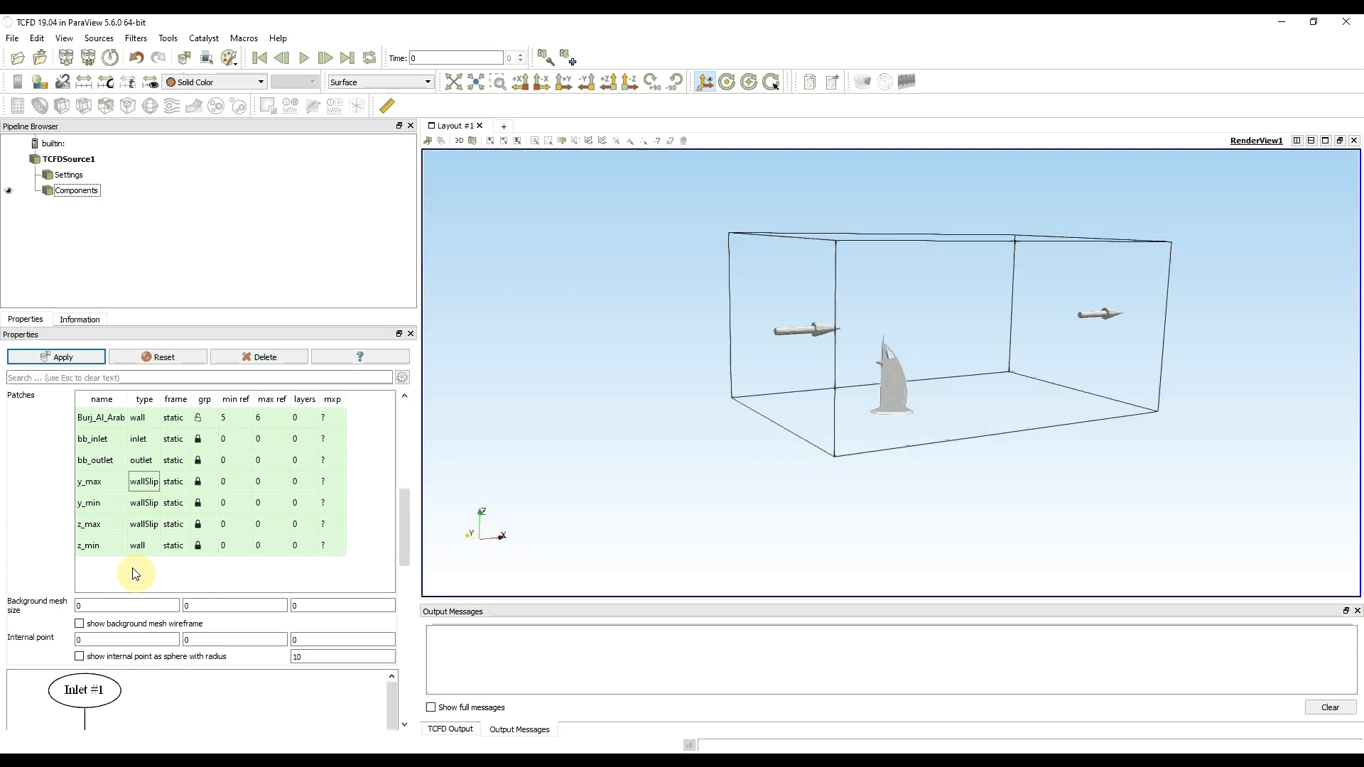
- Set the number of layers to 3 for the Burj_Al_Arab and z_min patches and apply the change
click(299, 417)
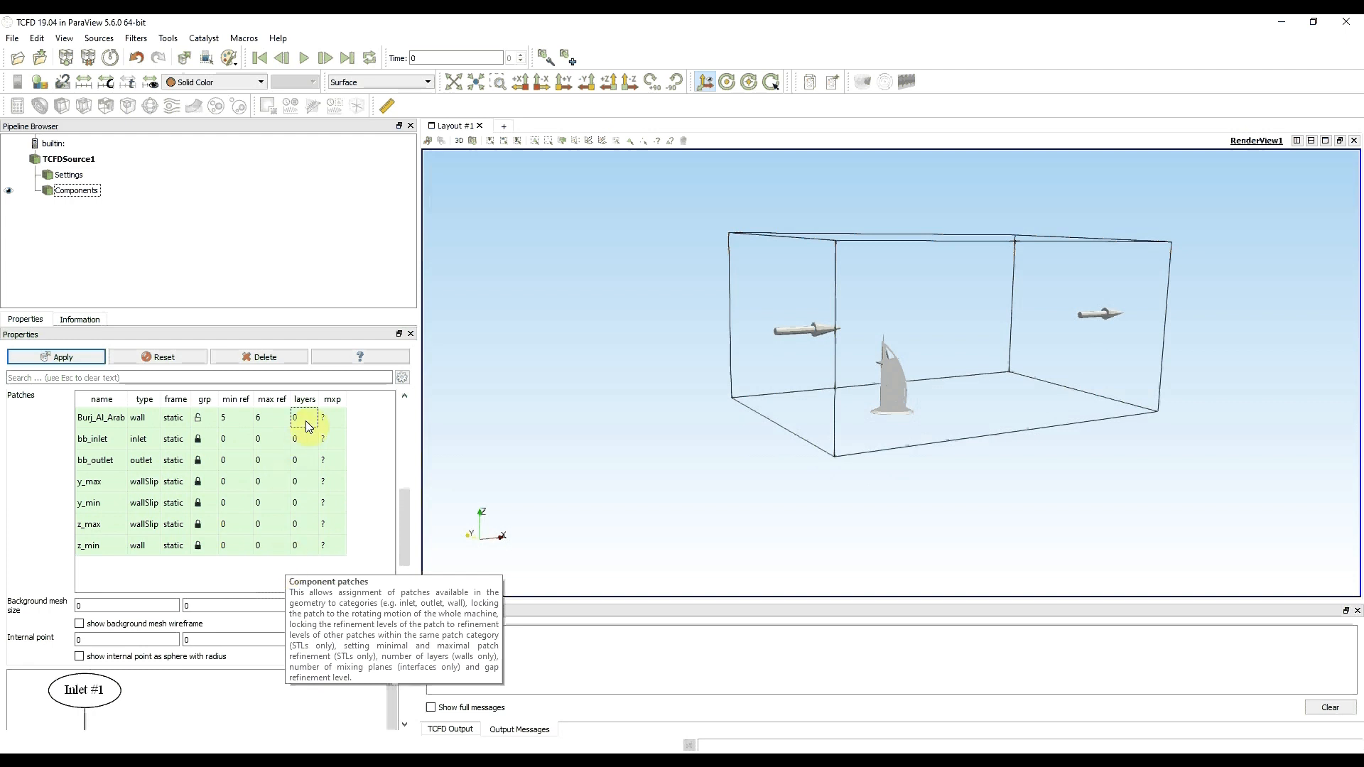
text(3)
click(304, 545)
click(304, 546)
text(3)
click(56, 525)
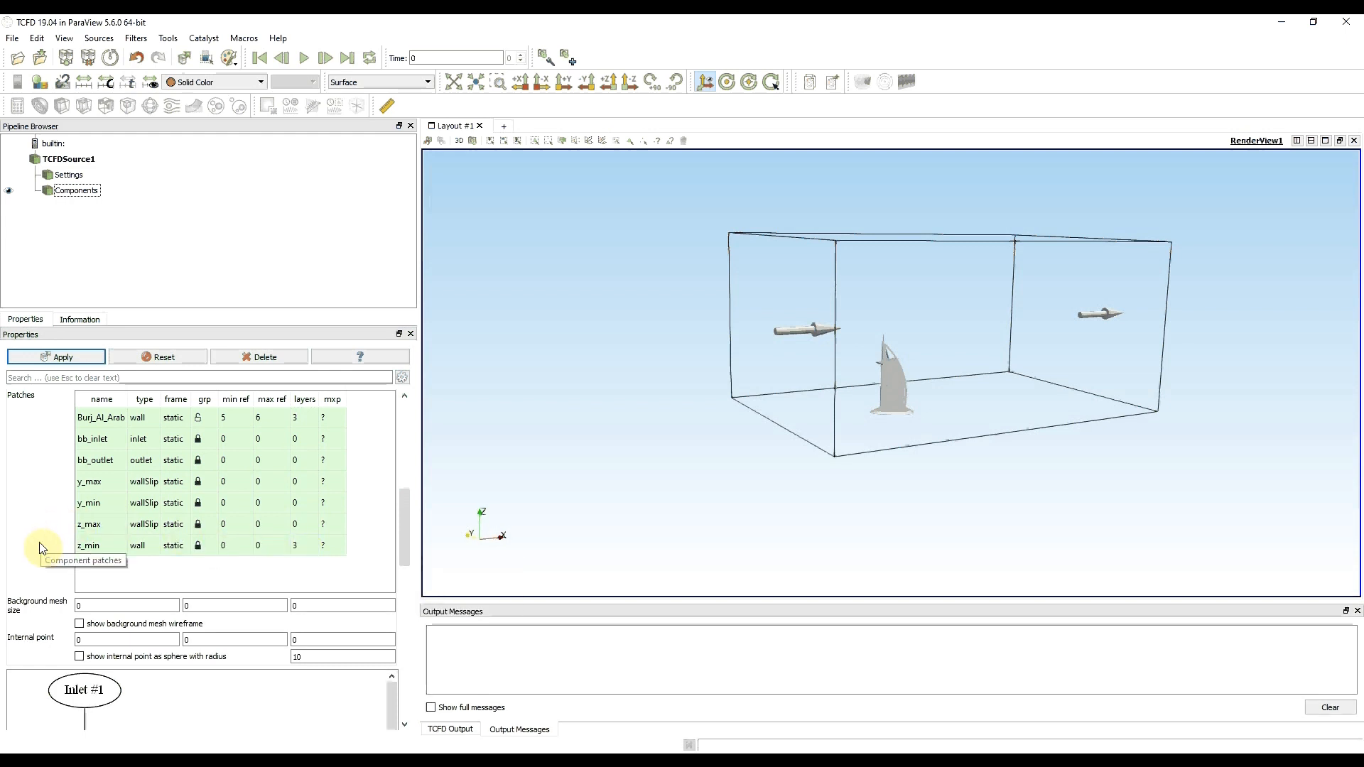
click(56, 357)
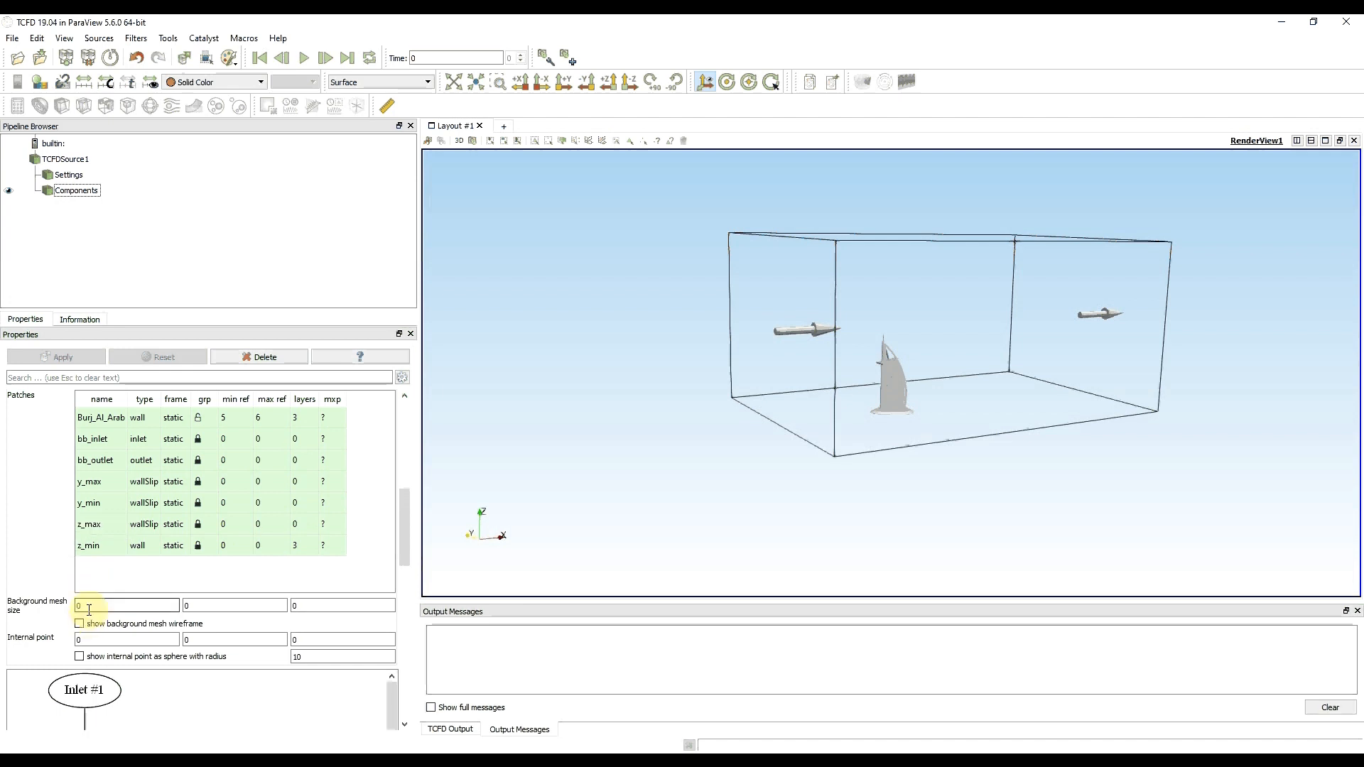
- Set the background mesh size to 20 in all three directions, apply it, and inspect the mesh wireframe around the building
drag(96, 605, 49, 609)
text(20)
key(Tab)
text(20)
key(Tab)
text(20)
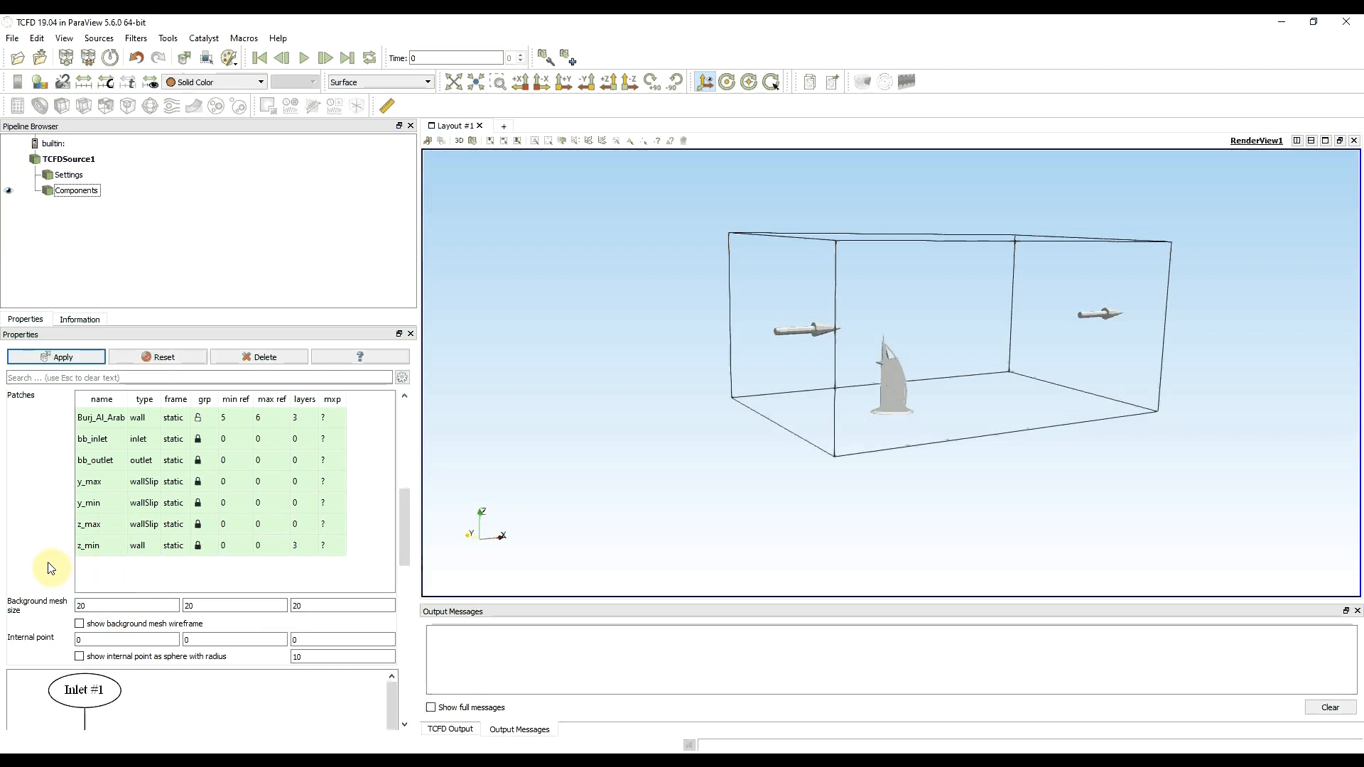
click(75, 356)
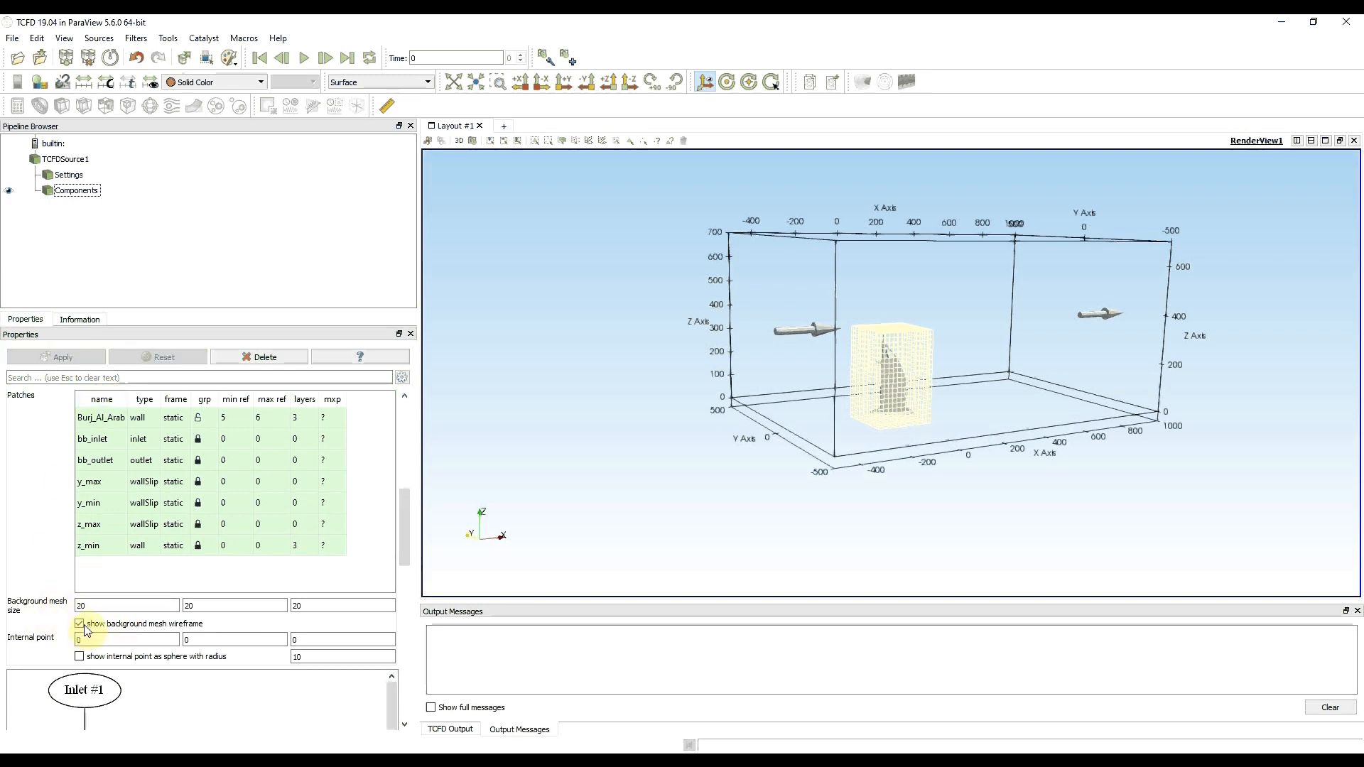
drag(817, 508, 737, 494)
click(822, 423)
right_drag(822, 439, 835, 527)
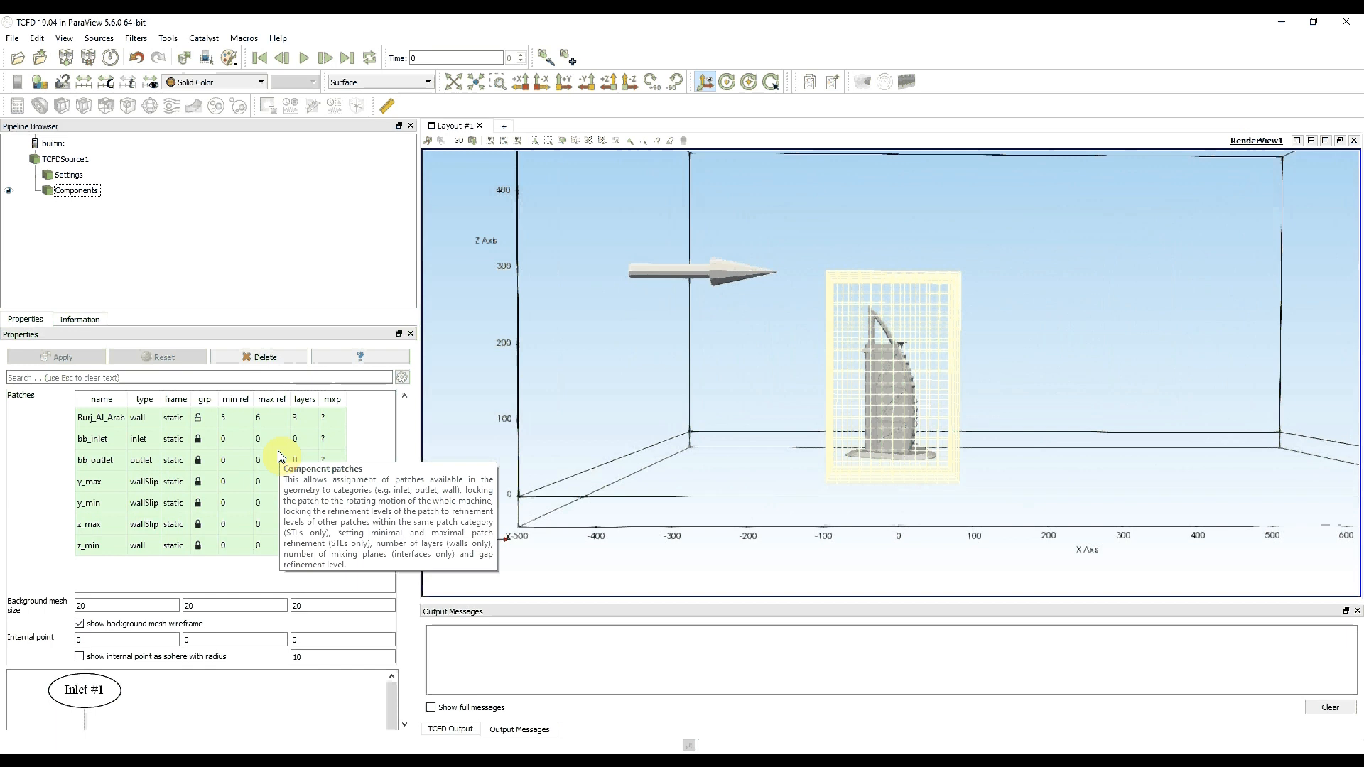
- Show the internal point as a sphere with radius 100 and move it beside the tower to about (298, -31, 334)
click(111, 641)
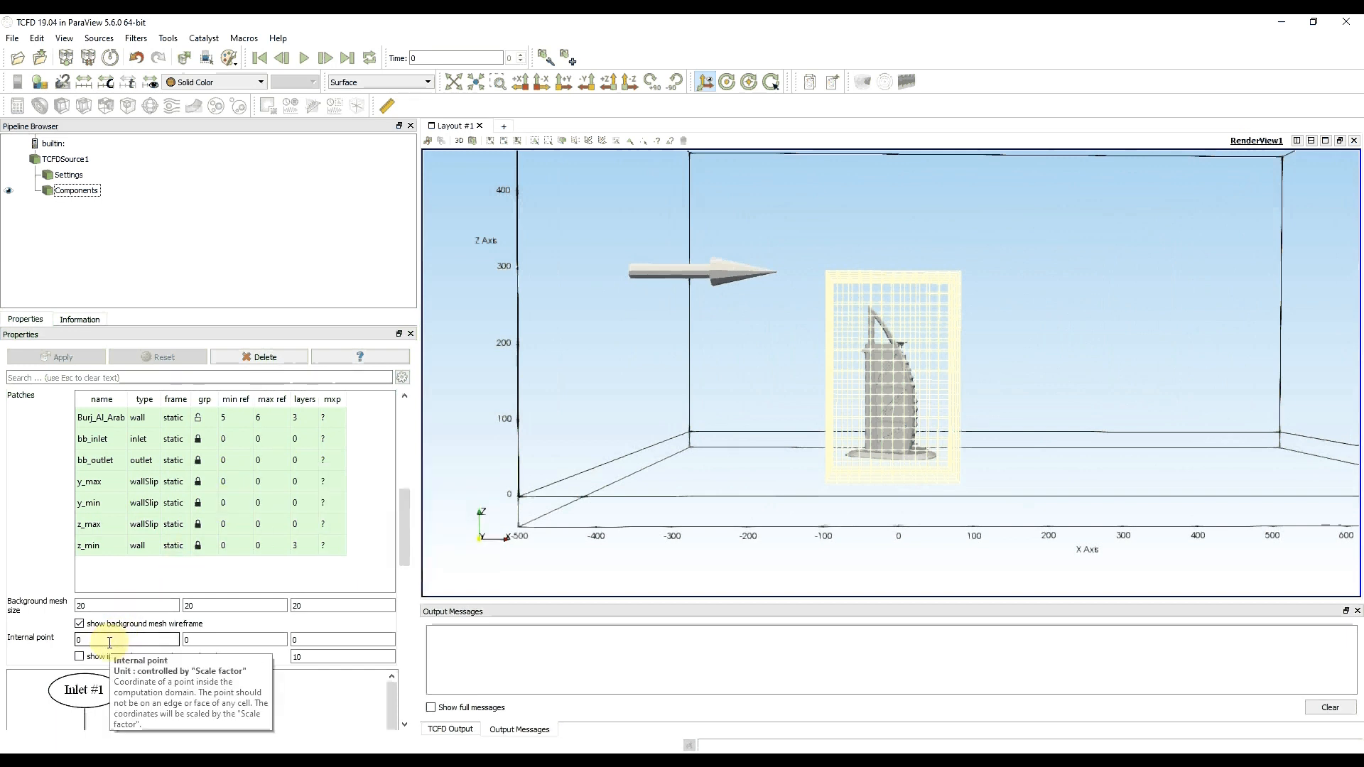
click(80, 657)
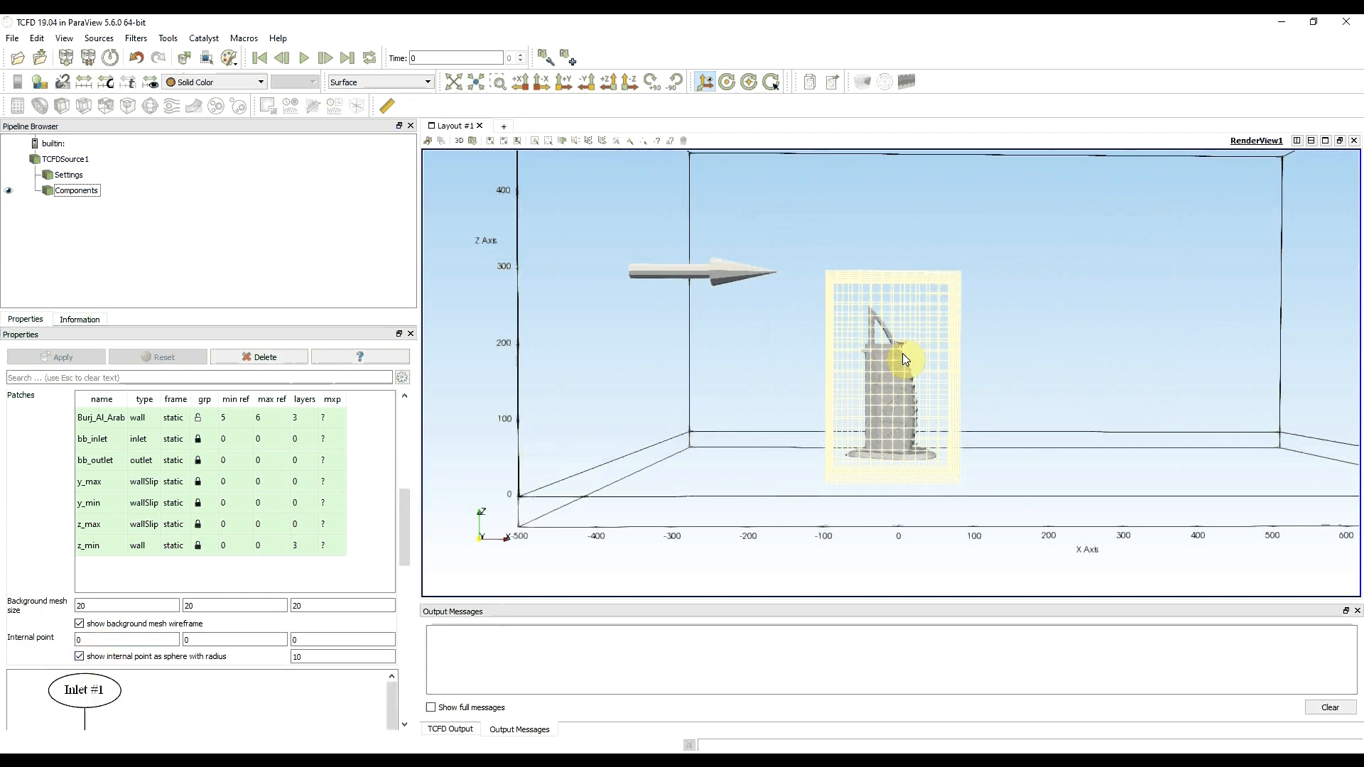
drag(901, 349, 927, 357)
click(319, 653)
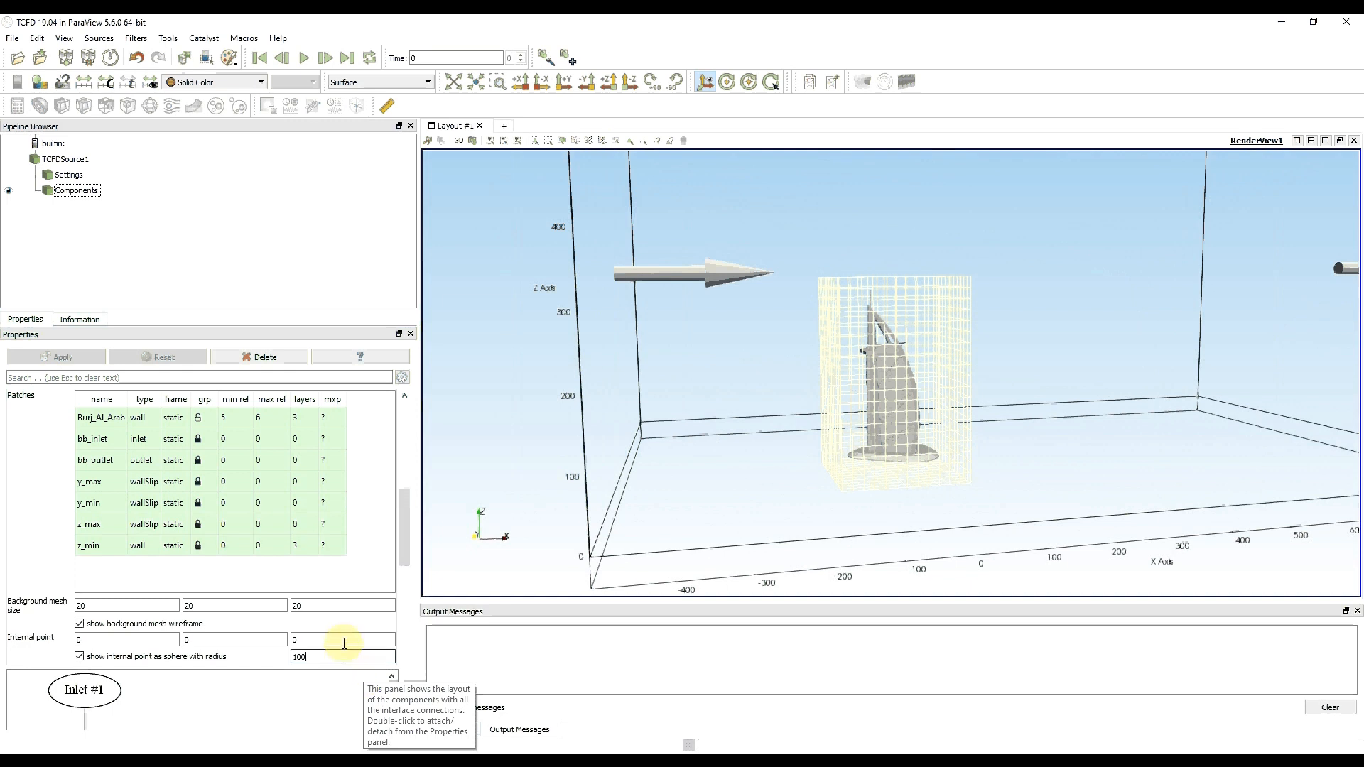
click(343, 640)
drag(885, 475, 1051, 285)
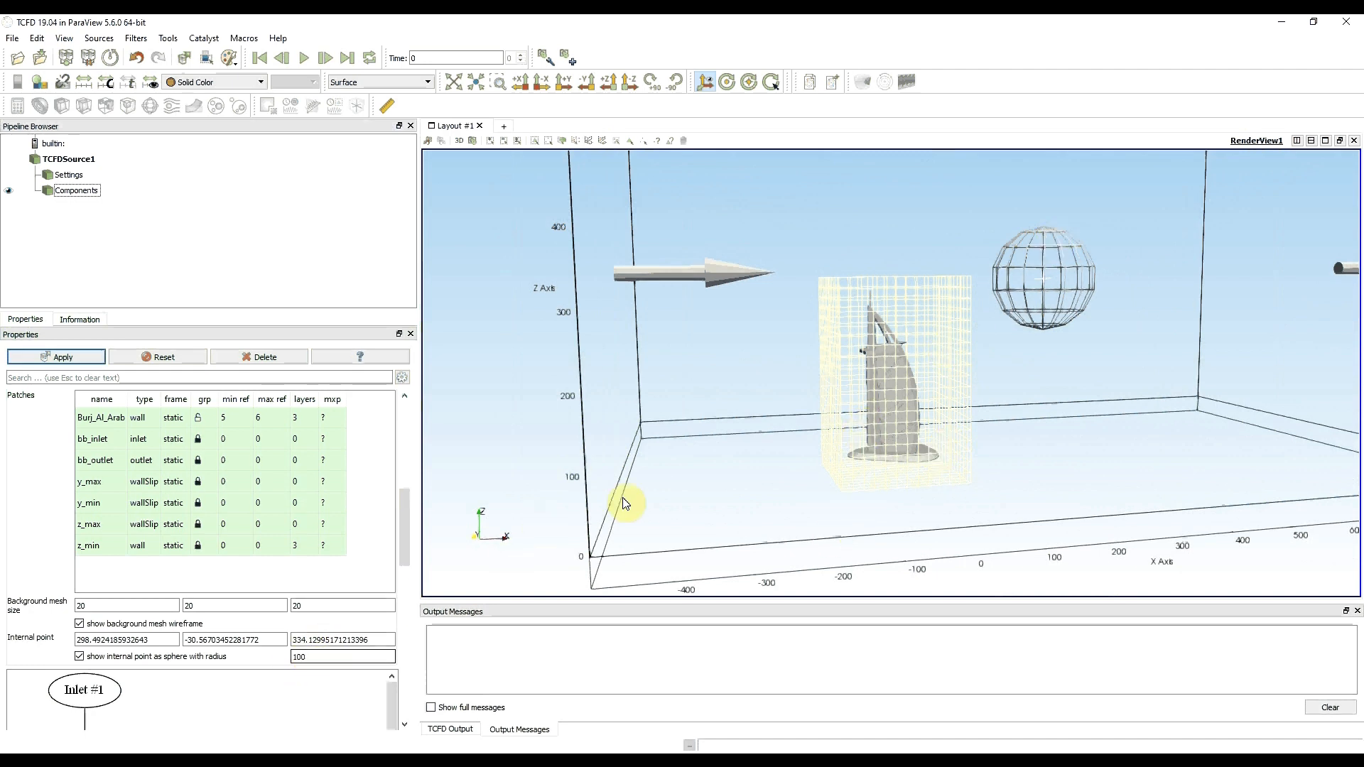
- Hide the internal point sphere and the background mesh wireframe, and apply the component settings
drag(772, 498, 1051, 475)
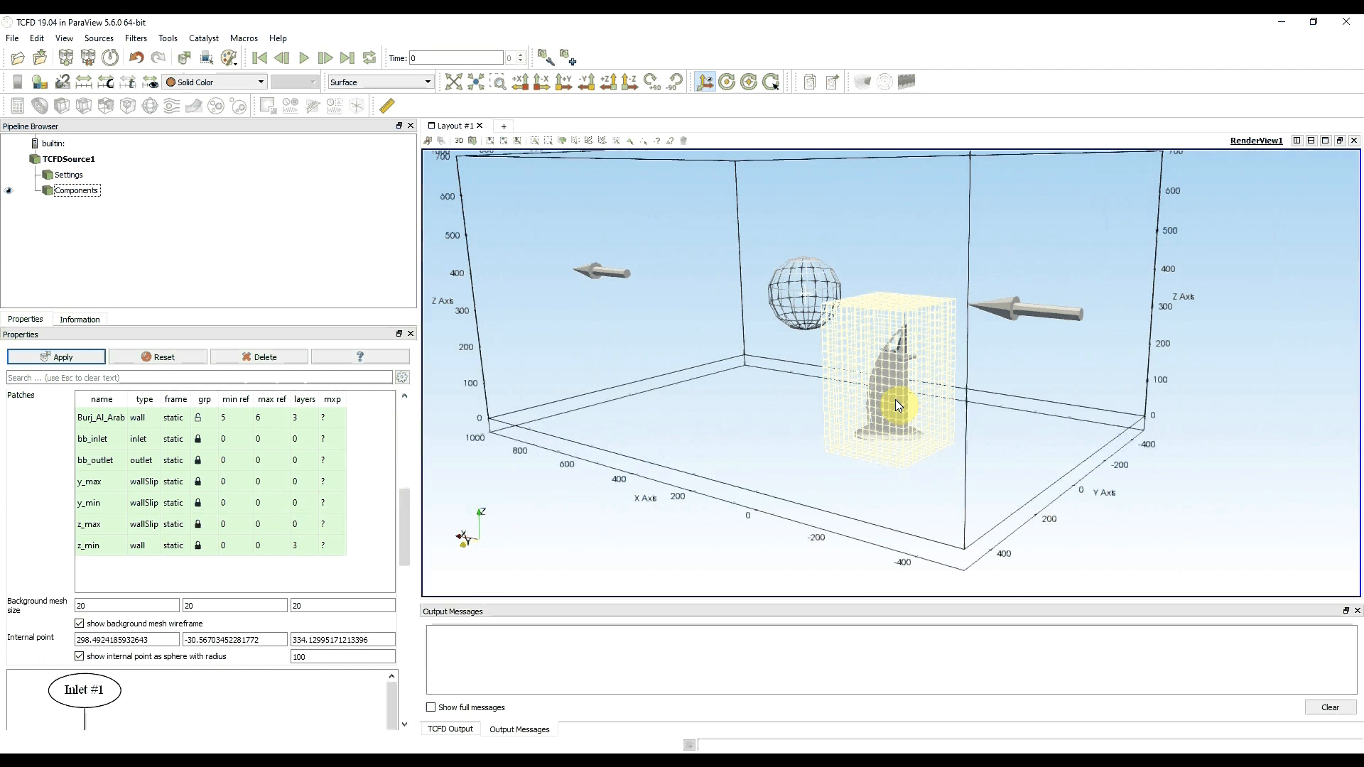
drag(1023, 411, 731, 430)
click(78, 657)
click(78, 625)
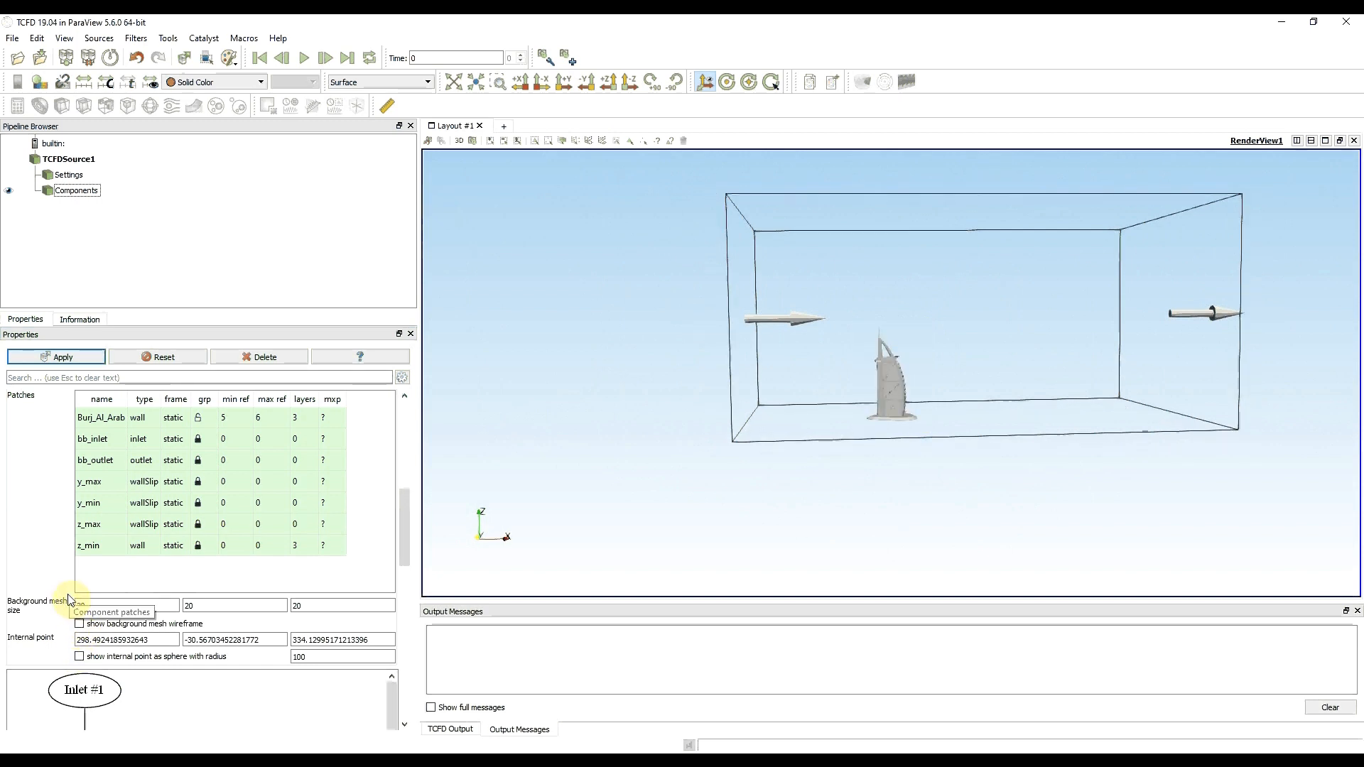
click(56, 358)
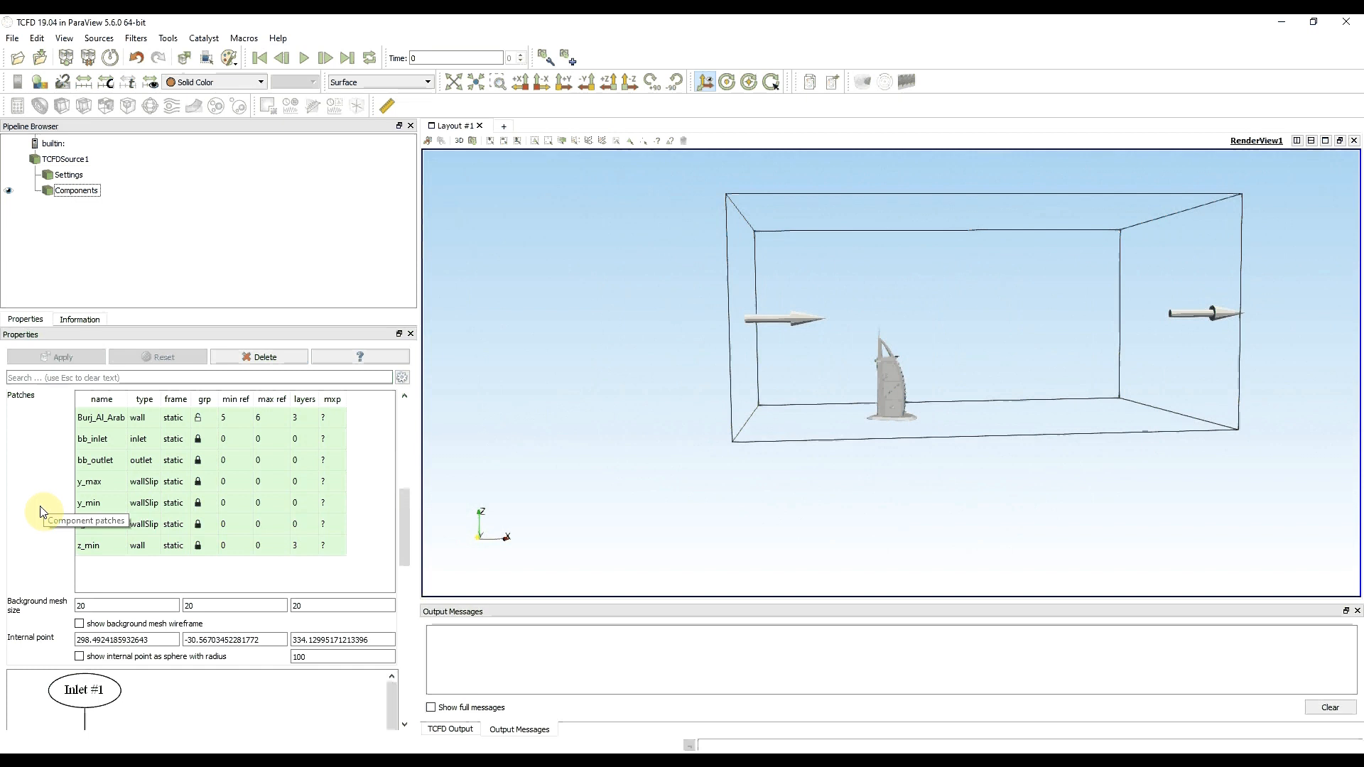
- Enlarge the bounding box along the flow by setting point 1 X to -1000 and point 2 X to 2000, and apply
mouse_move(859, 478)
mouse_down()
mouse_move(828, 488)
mouse_move(838, 476)
mouse_up()
drag(401, 516, 416, 486)
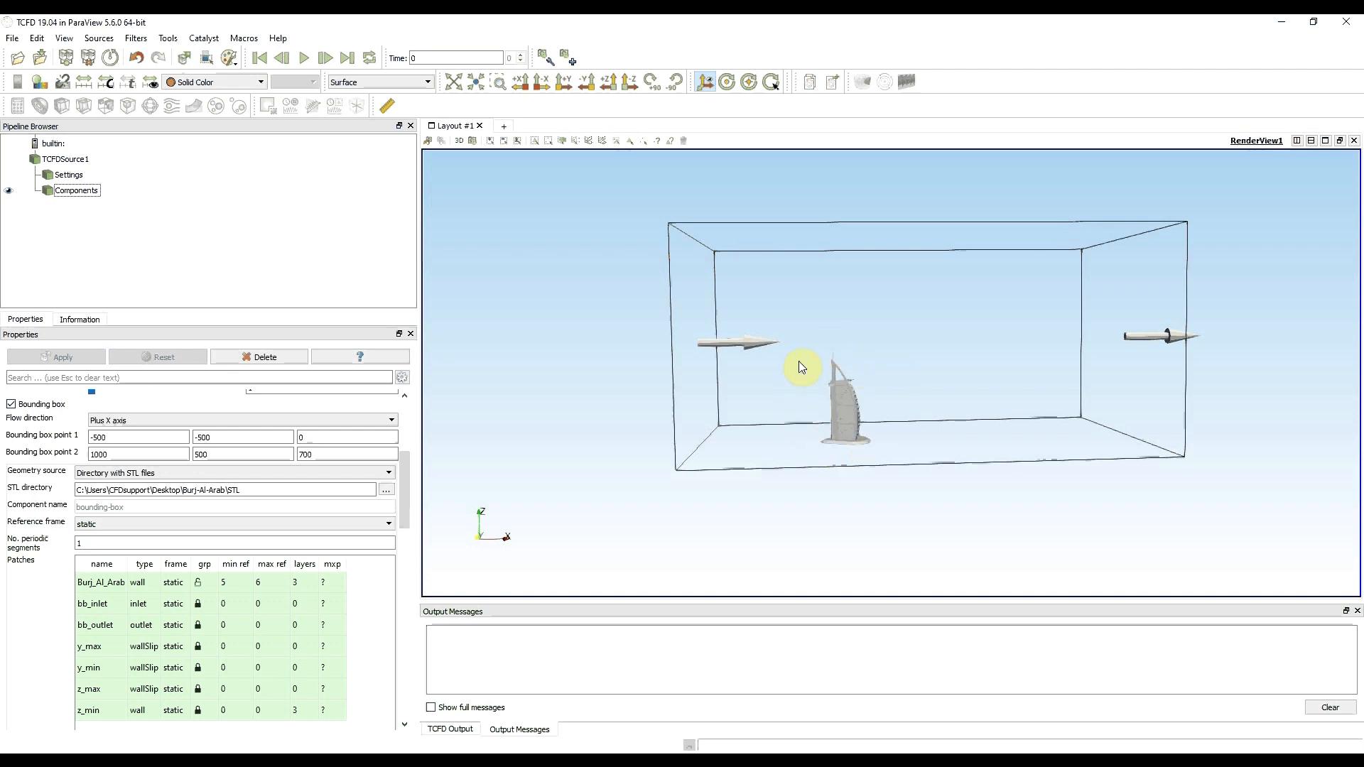
drag(796, 482, 981, 474)
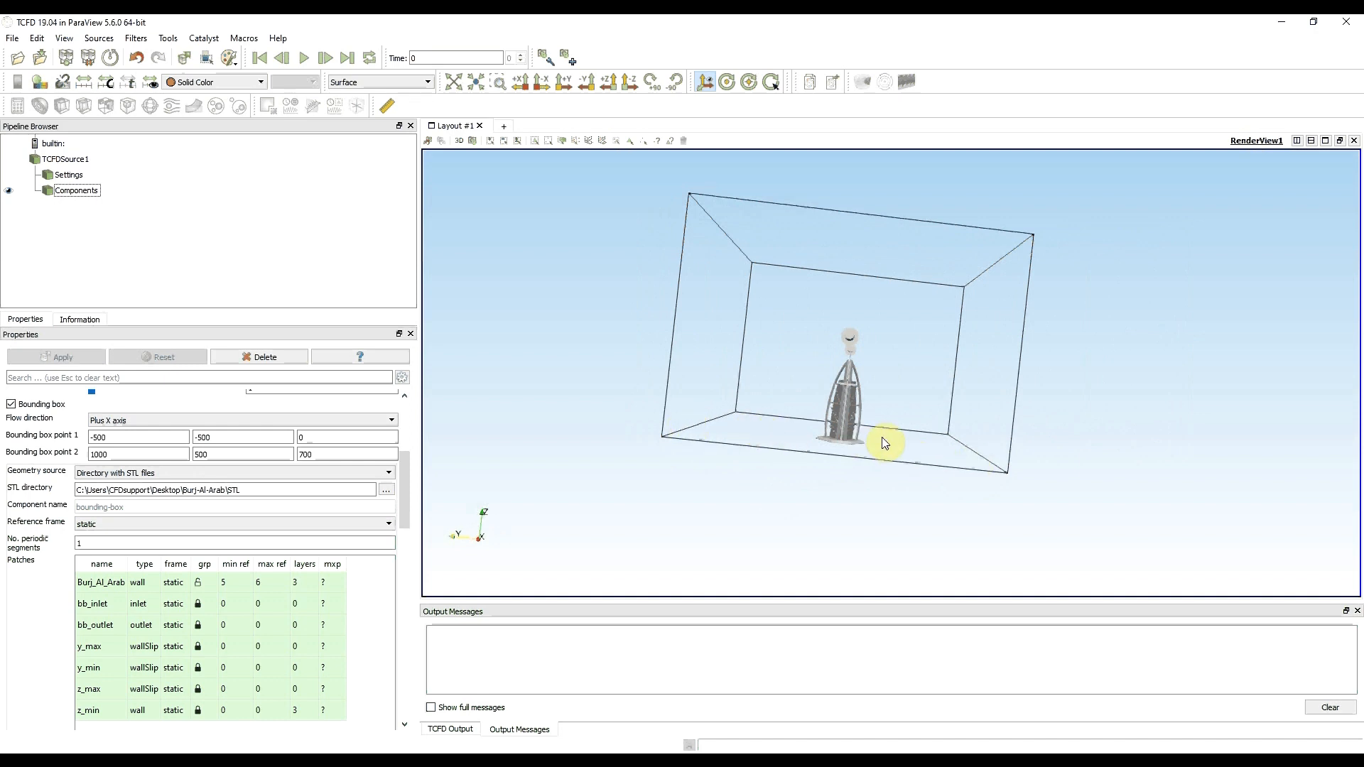
drag(992, 493, 766, 485)
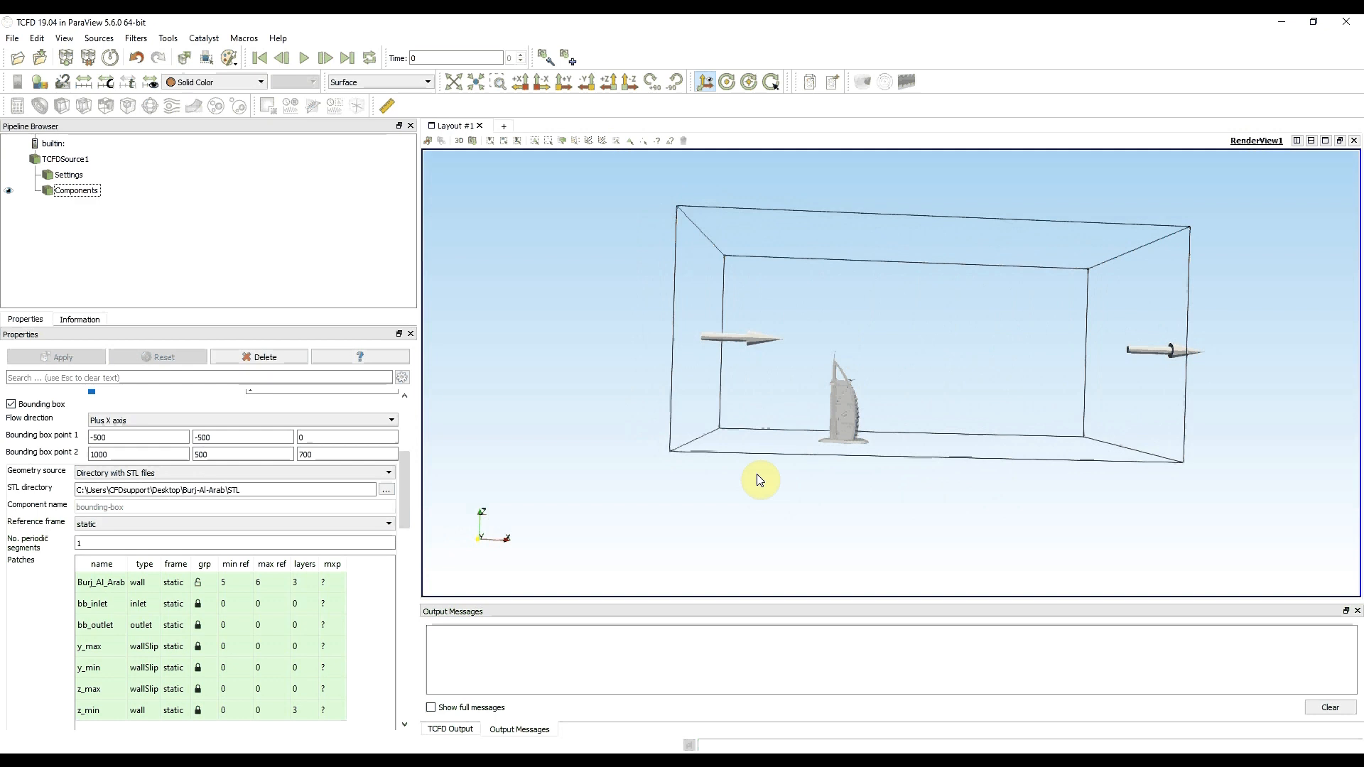
click(108, 437)
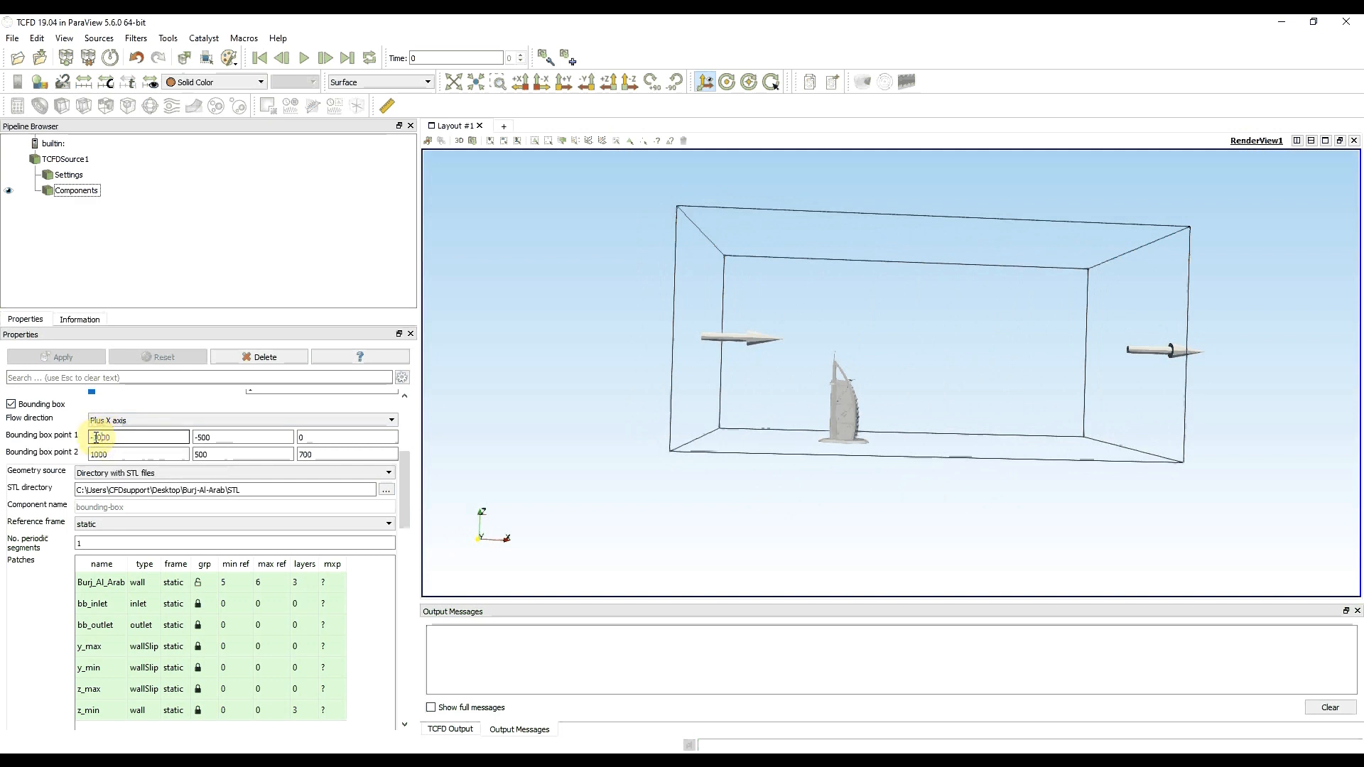
click(99, 454)
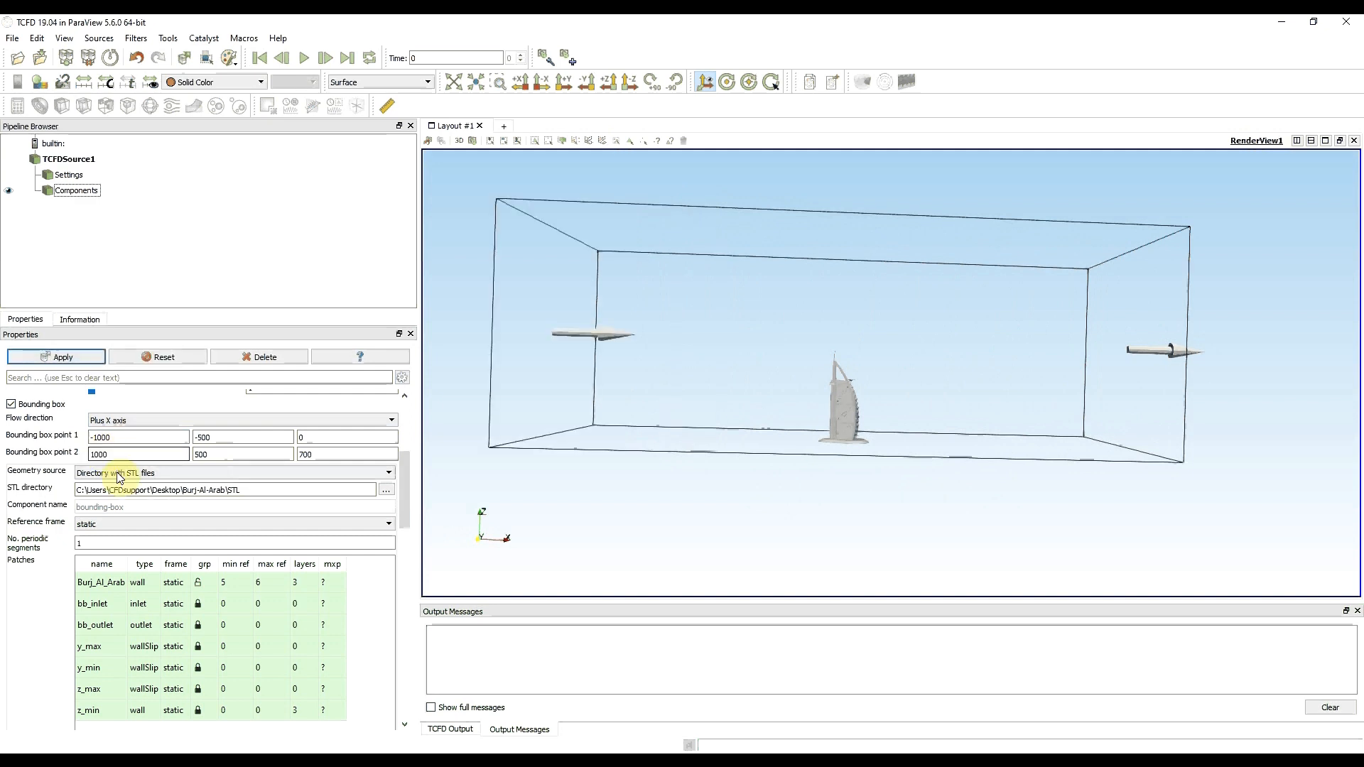
drag(95, 455, 72, 453)
text(2)
click(97, 438)
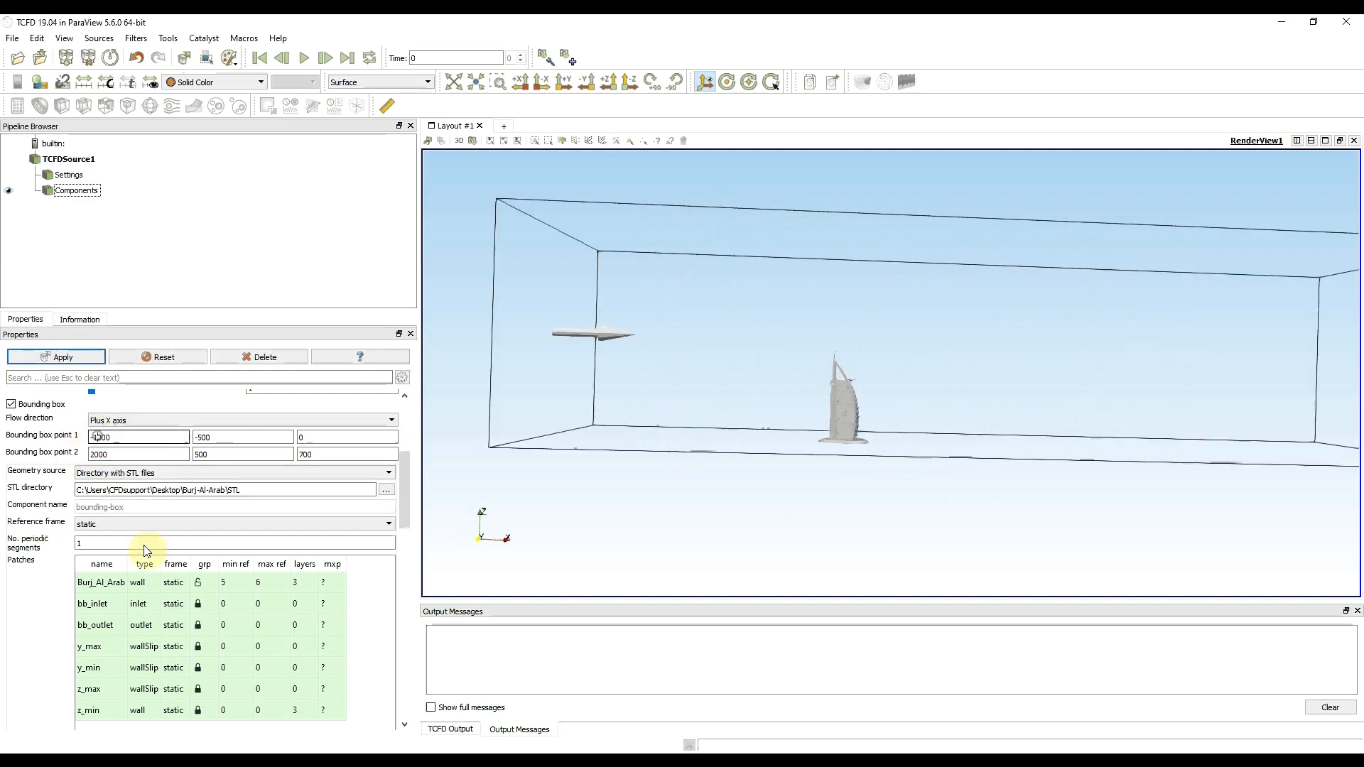
drag(704, 533, 782, 486)
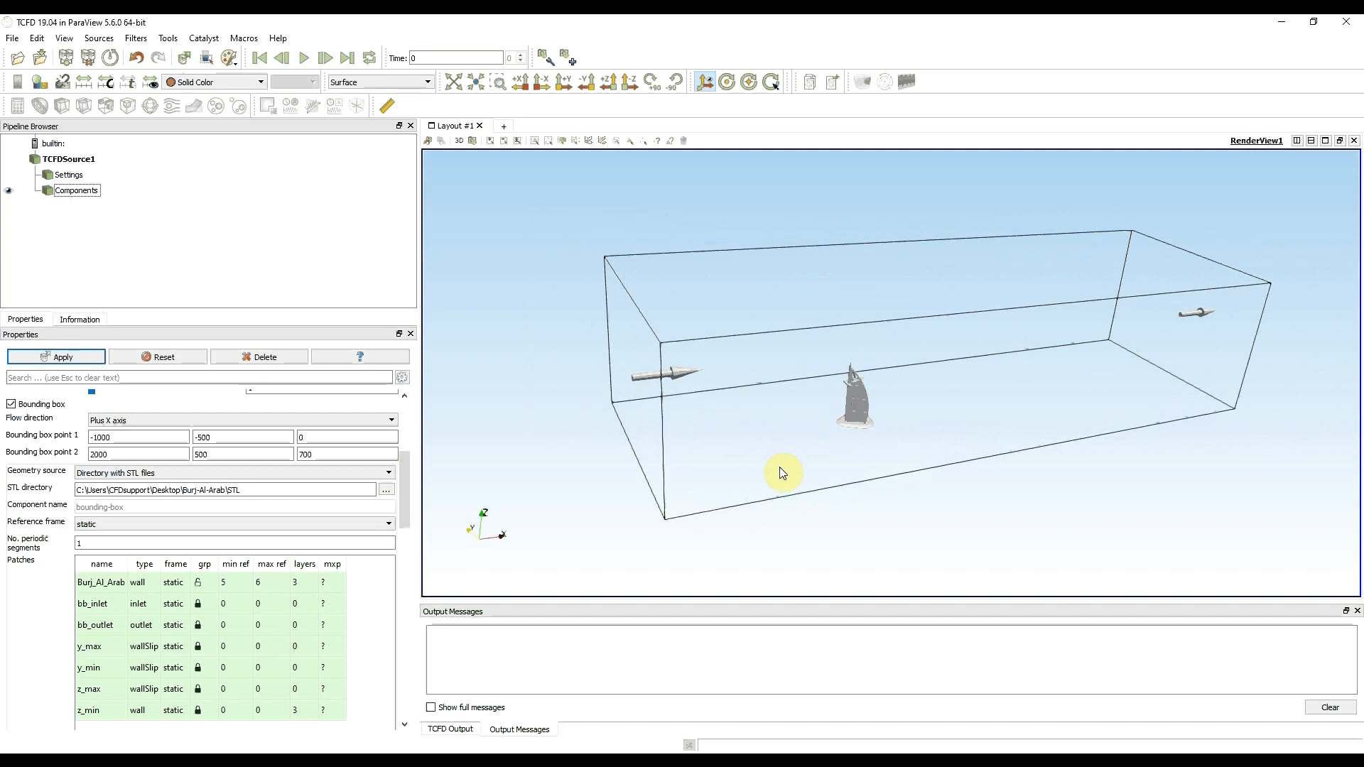
click(64, 356)
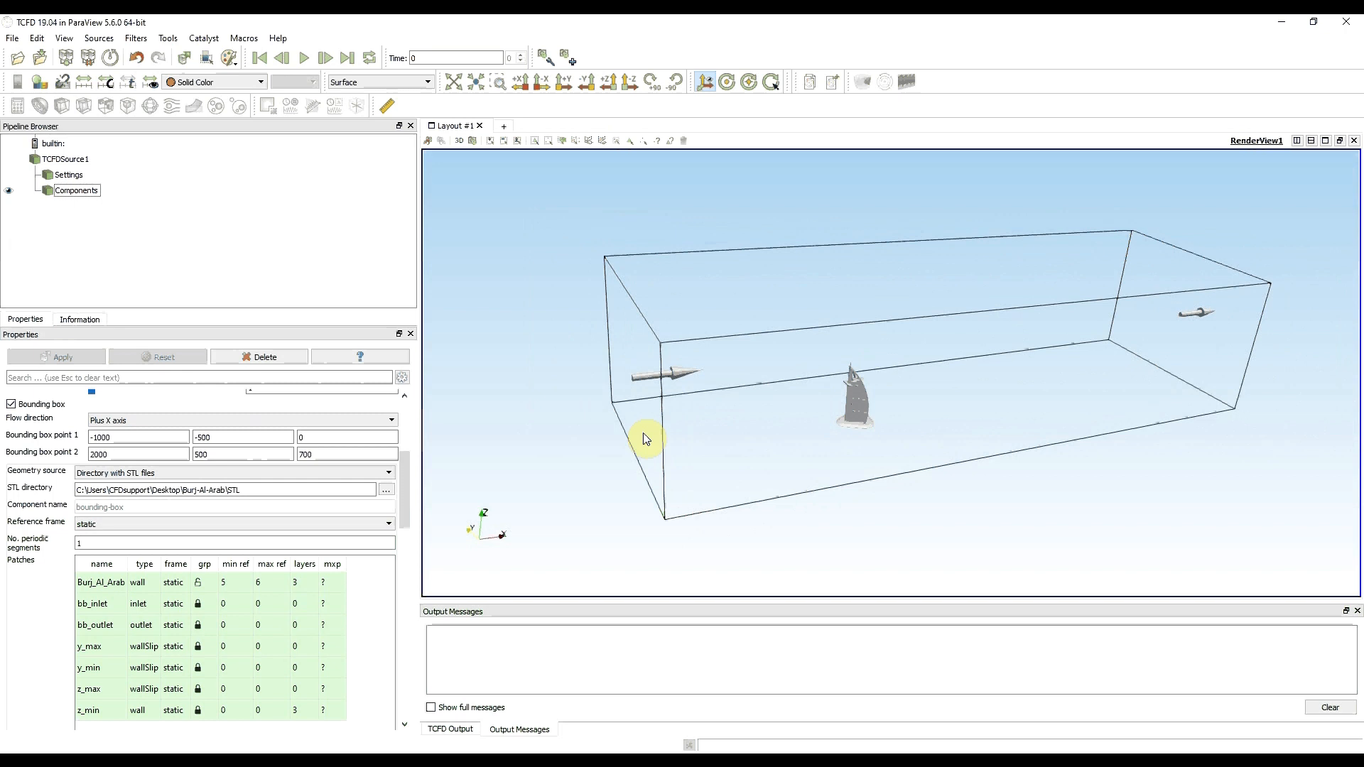
- Set the point iterations for point 1 of speedline 1 to 5000
drag(673, 435, 574, 438)
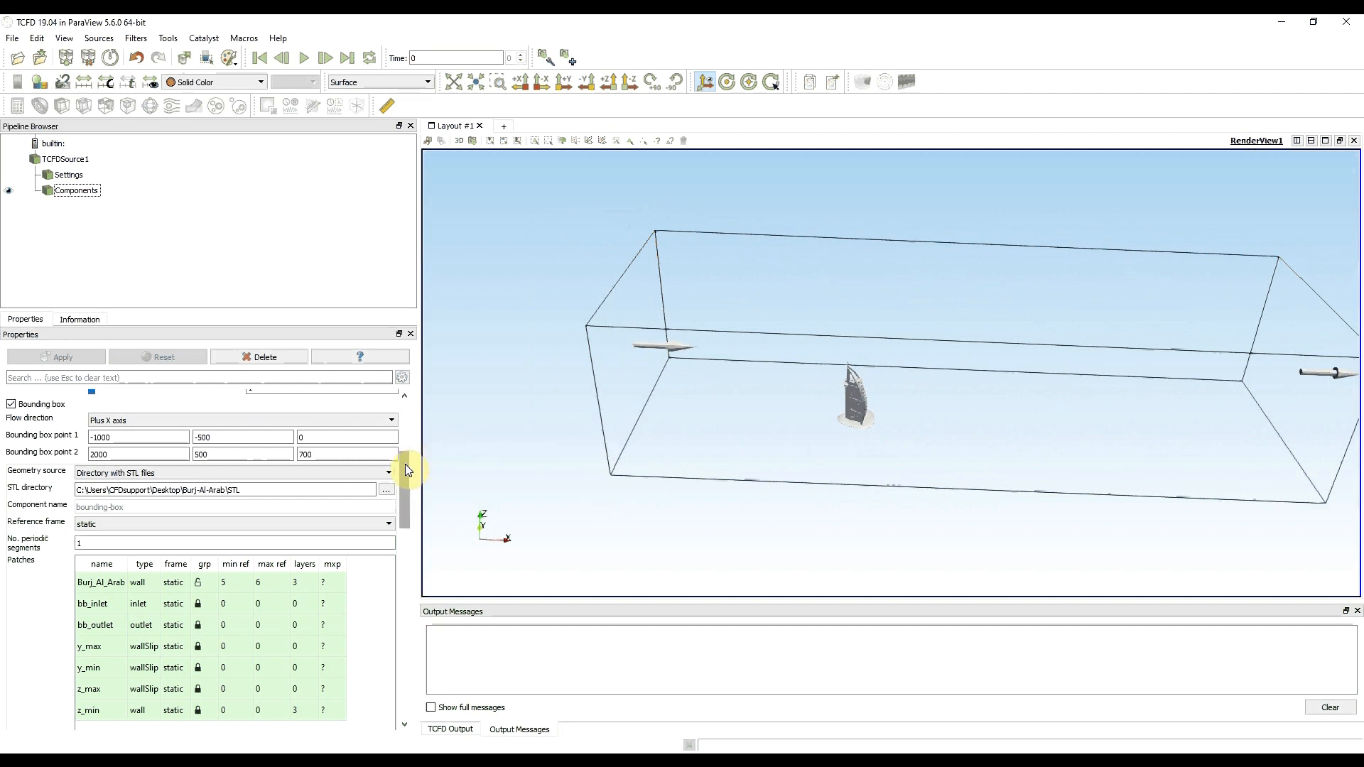
drag(407, 471, 401, 526)
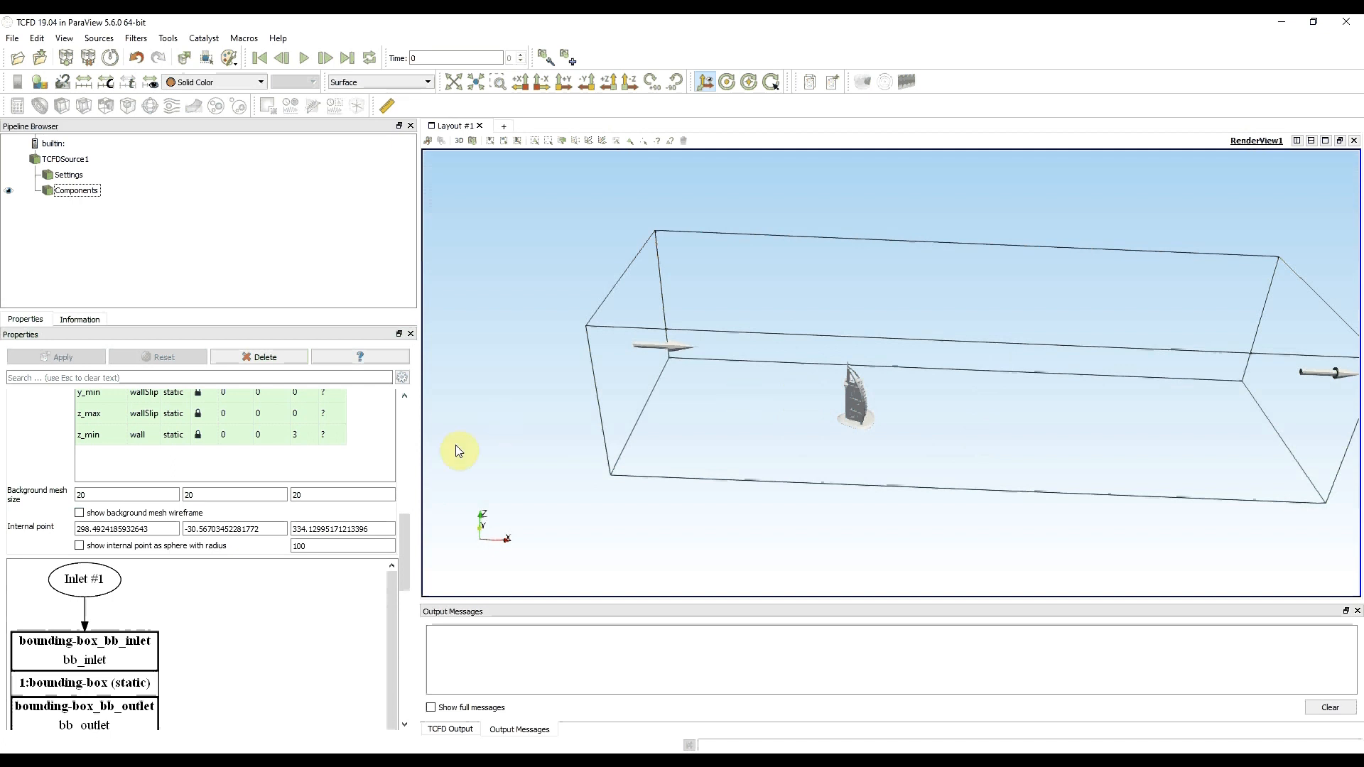
scroll(405, 536, down, 1)
drag(405, 540, 412, 453)
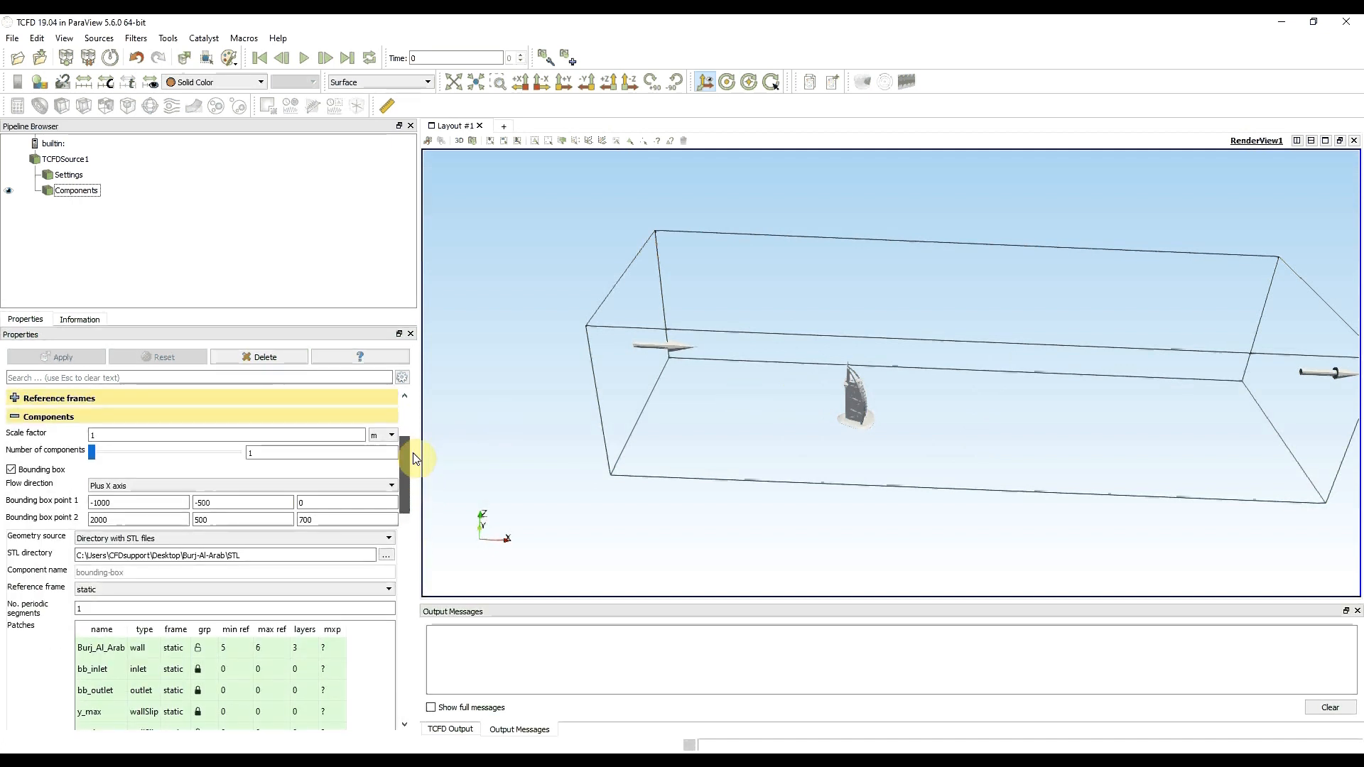
click(16, 417)
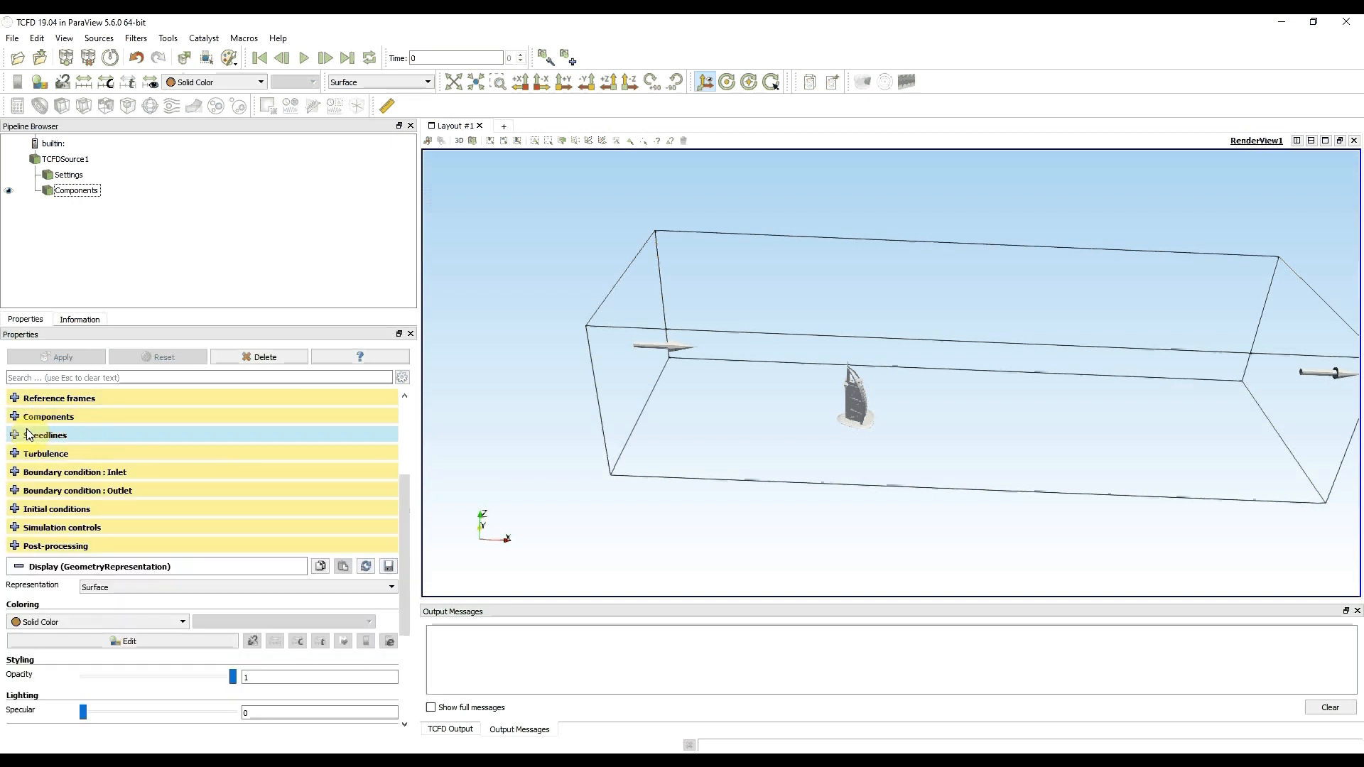
click(15, 436)
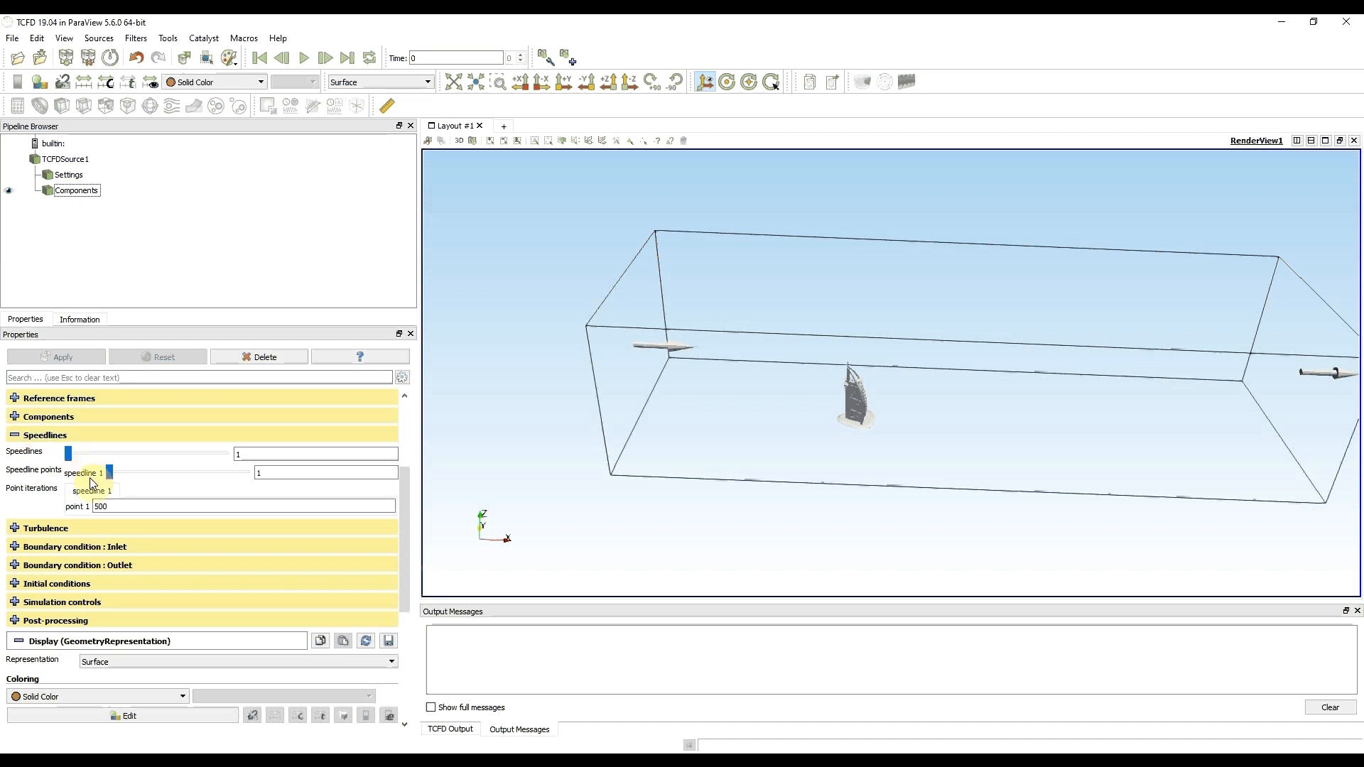
click(14, 439)
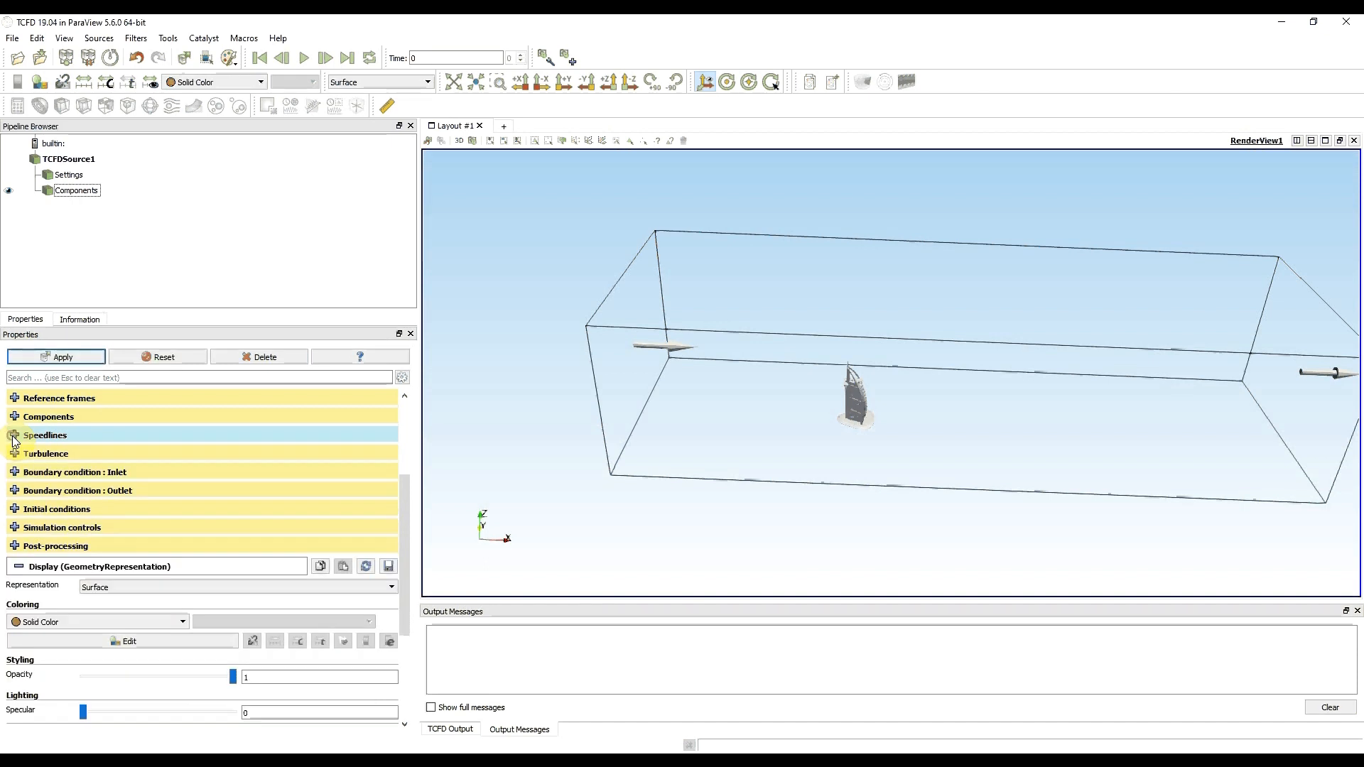
- Keep the kOmegaSST turbulence model and set the inlet boundary condition to a fixed velocity of 25 m/s along X
click(14, 454)
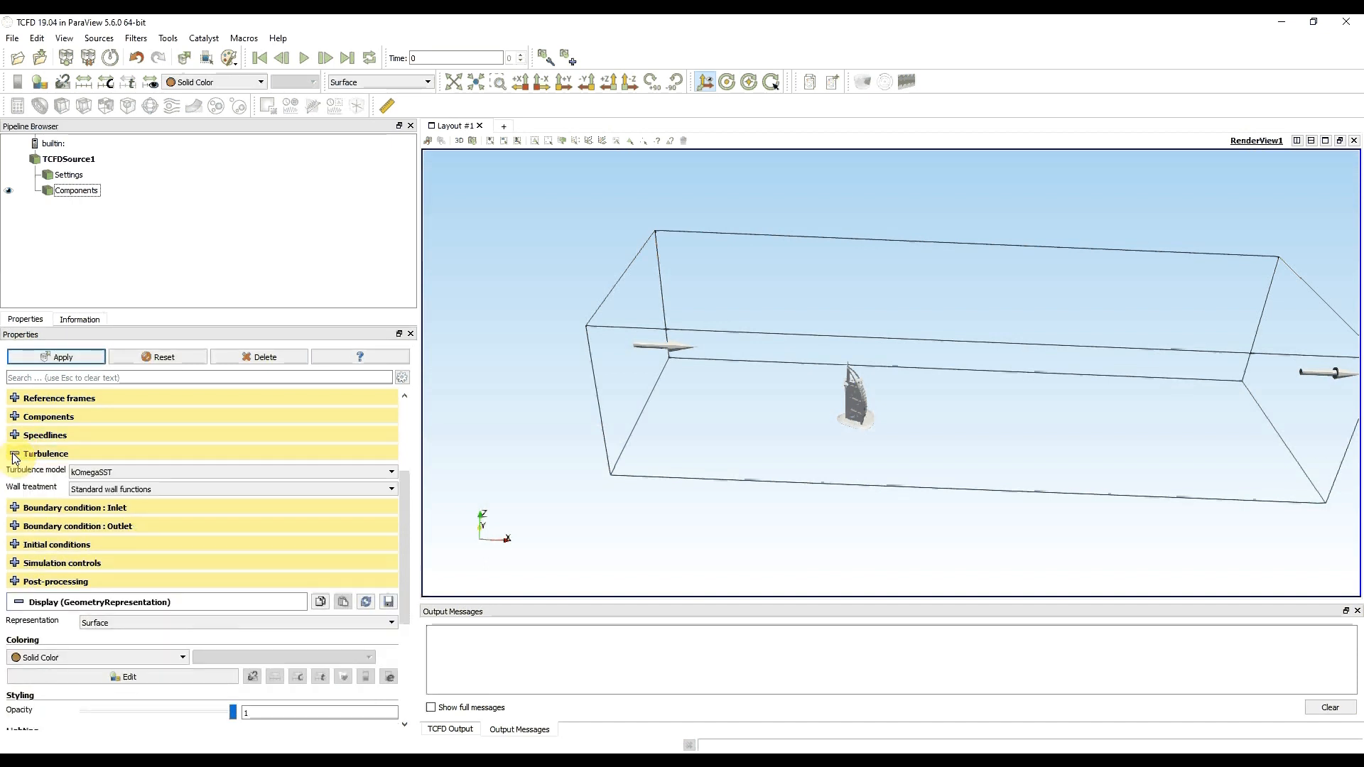
click(14, 455)
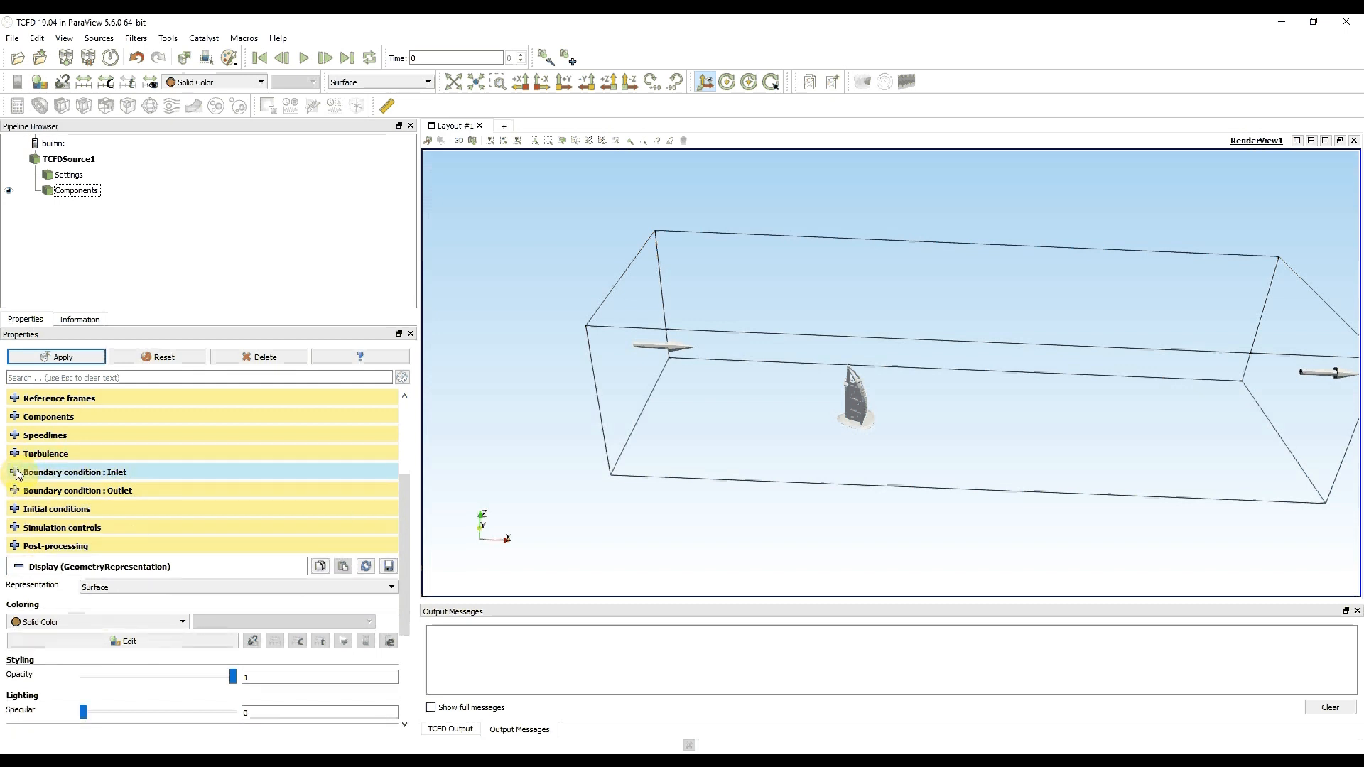
click(14, 473)
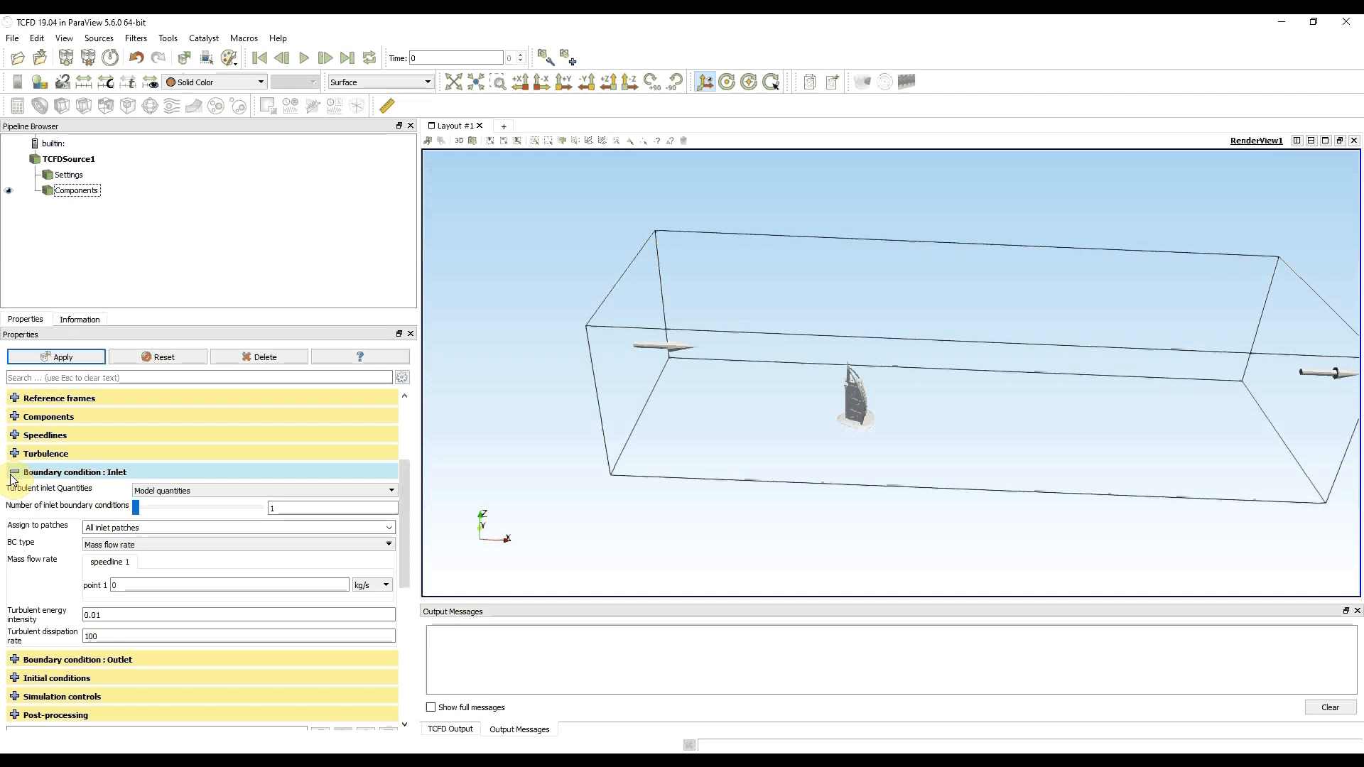
click(192, 545)
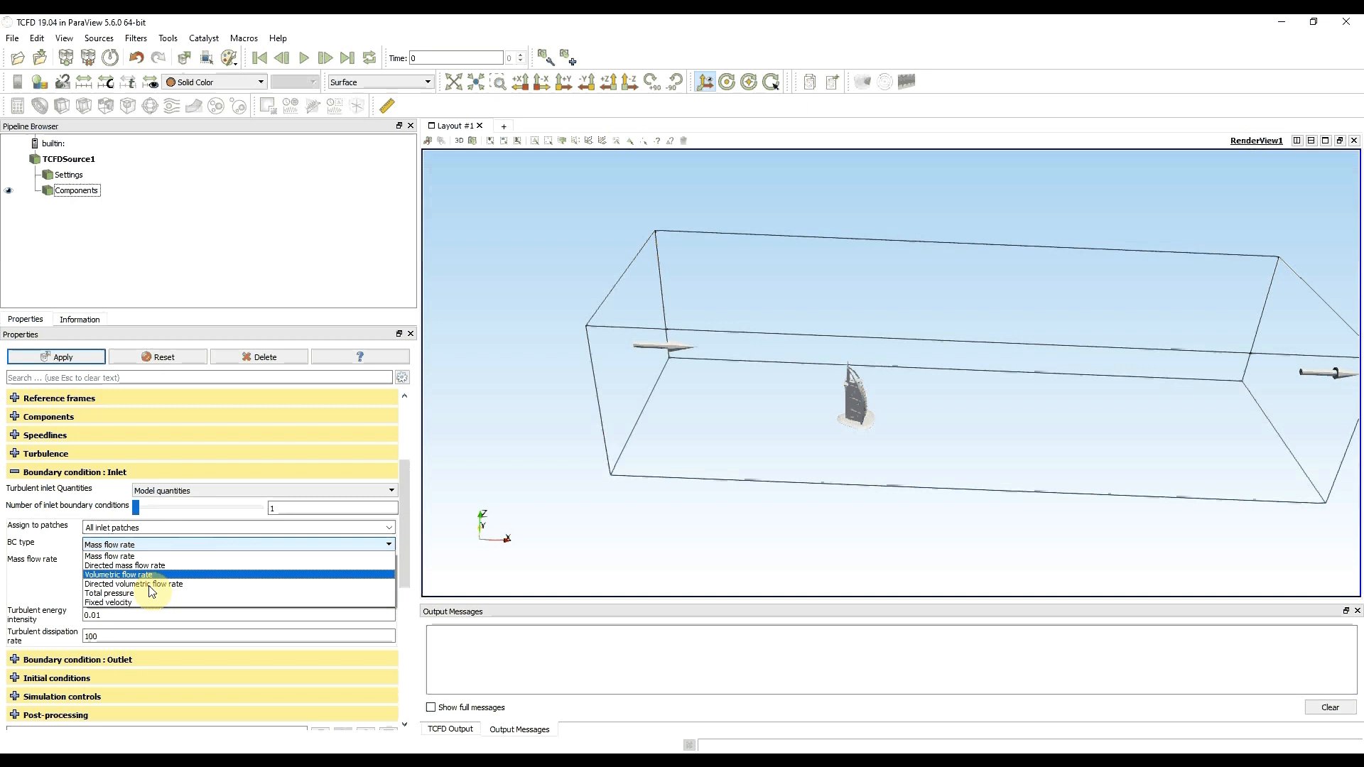
click(146, 603)
click(137, 586)
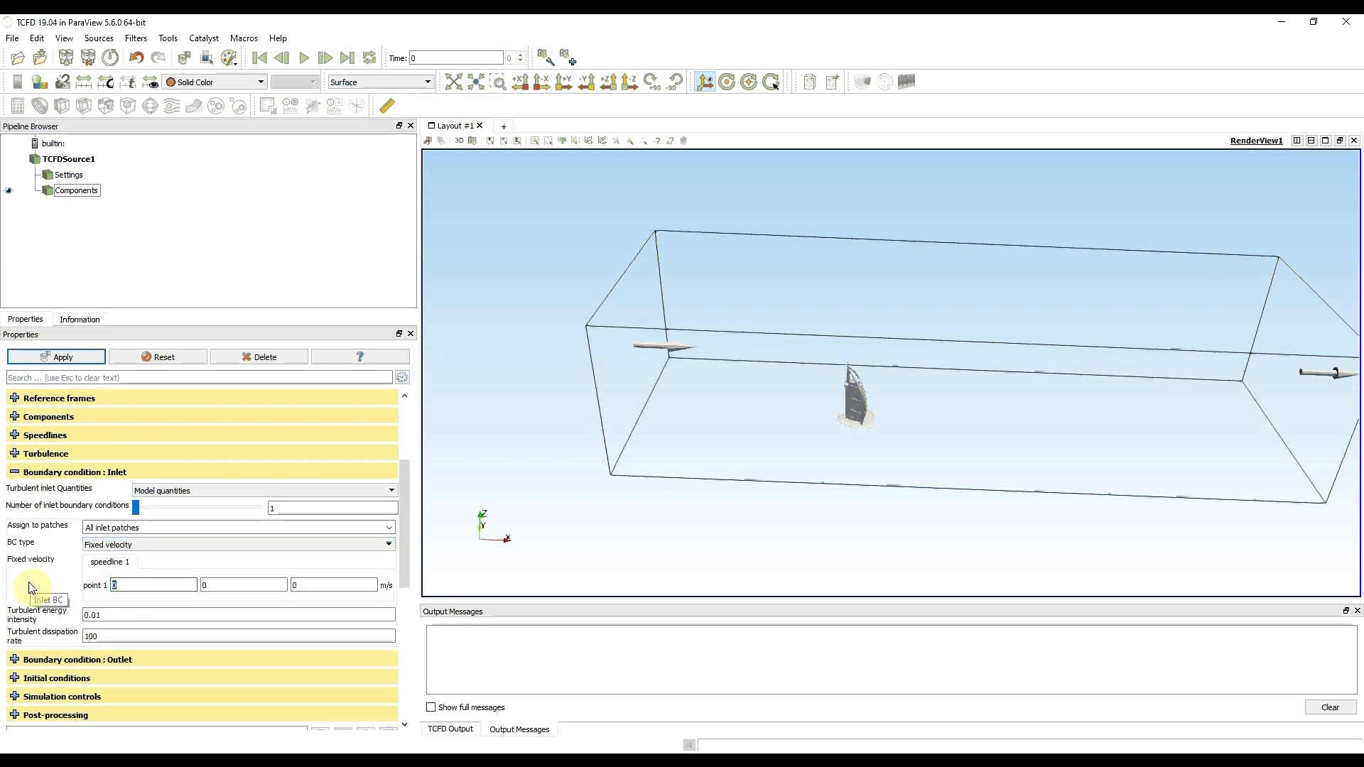
text(25)
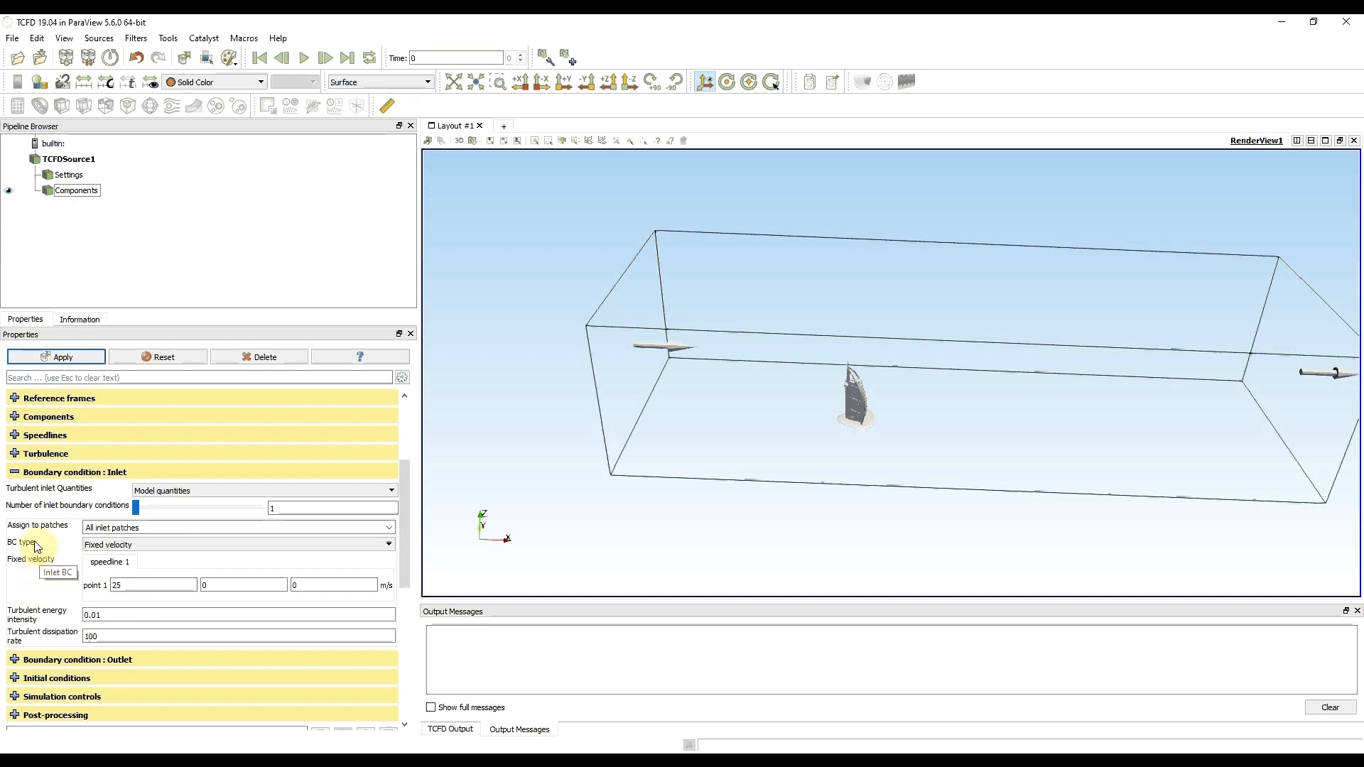
click(15, 472)
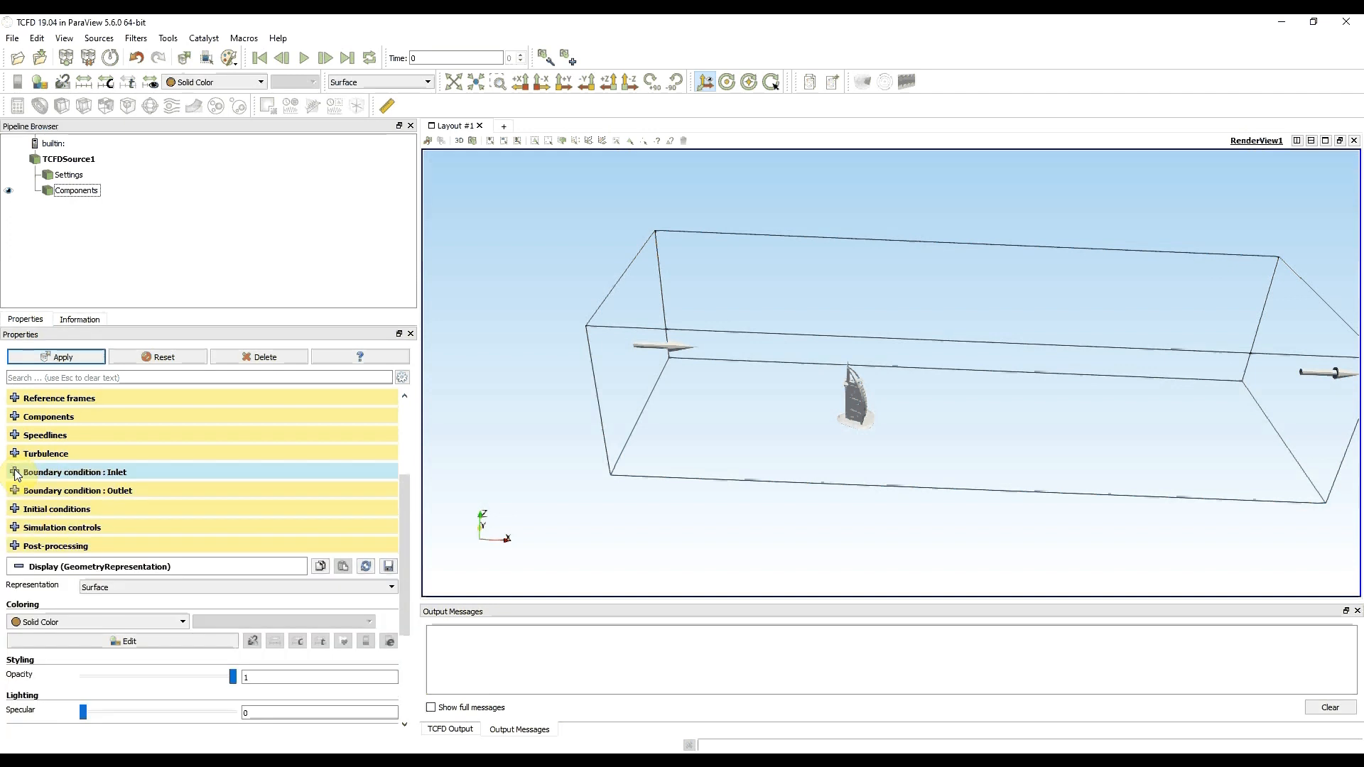
- Review the outlet boundary condition and set the X velocity in the manual initial conditions to 25
click(14, 492)
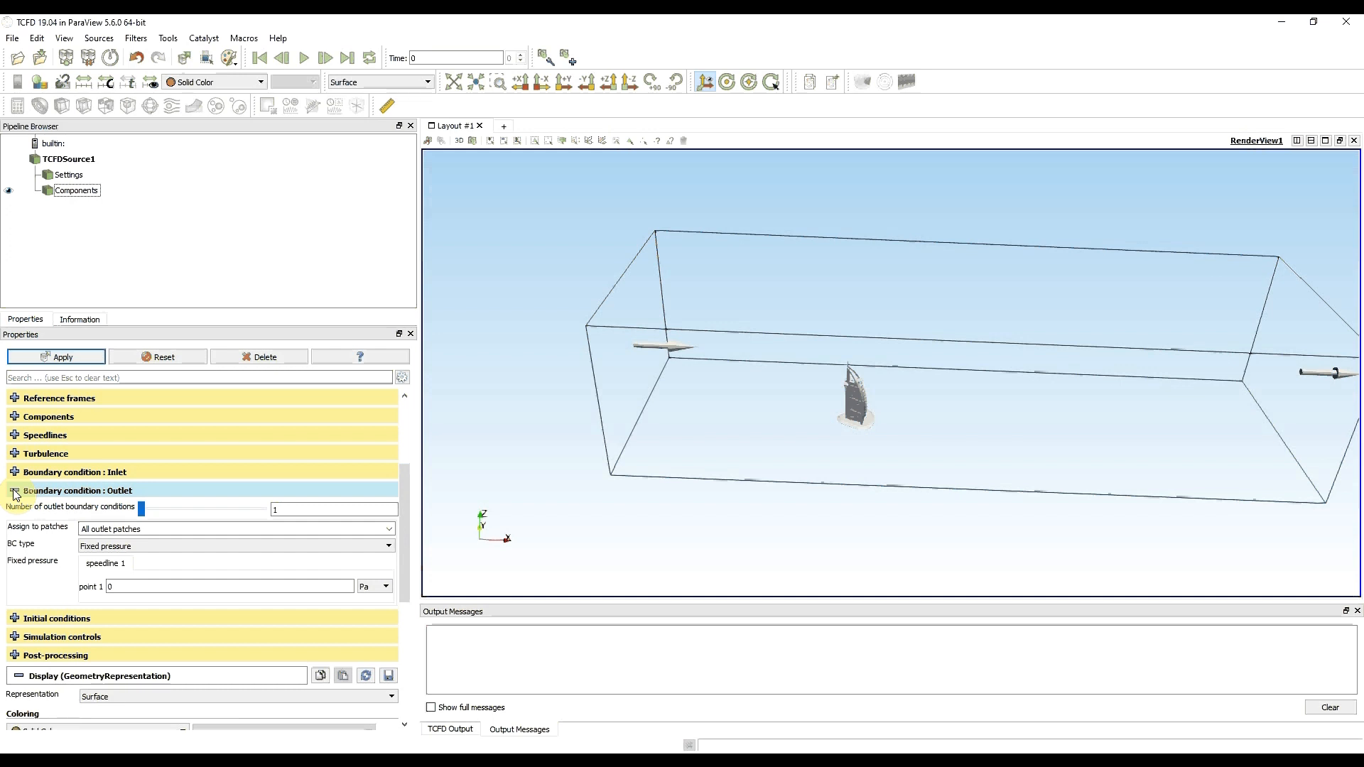
click(15, 493)
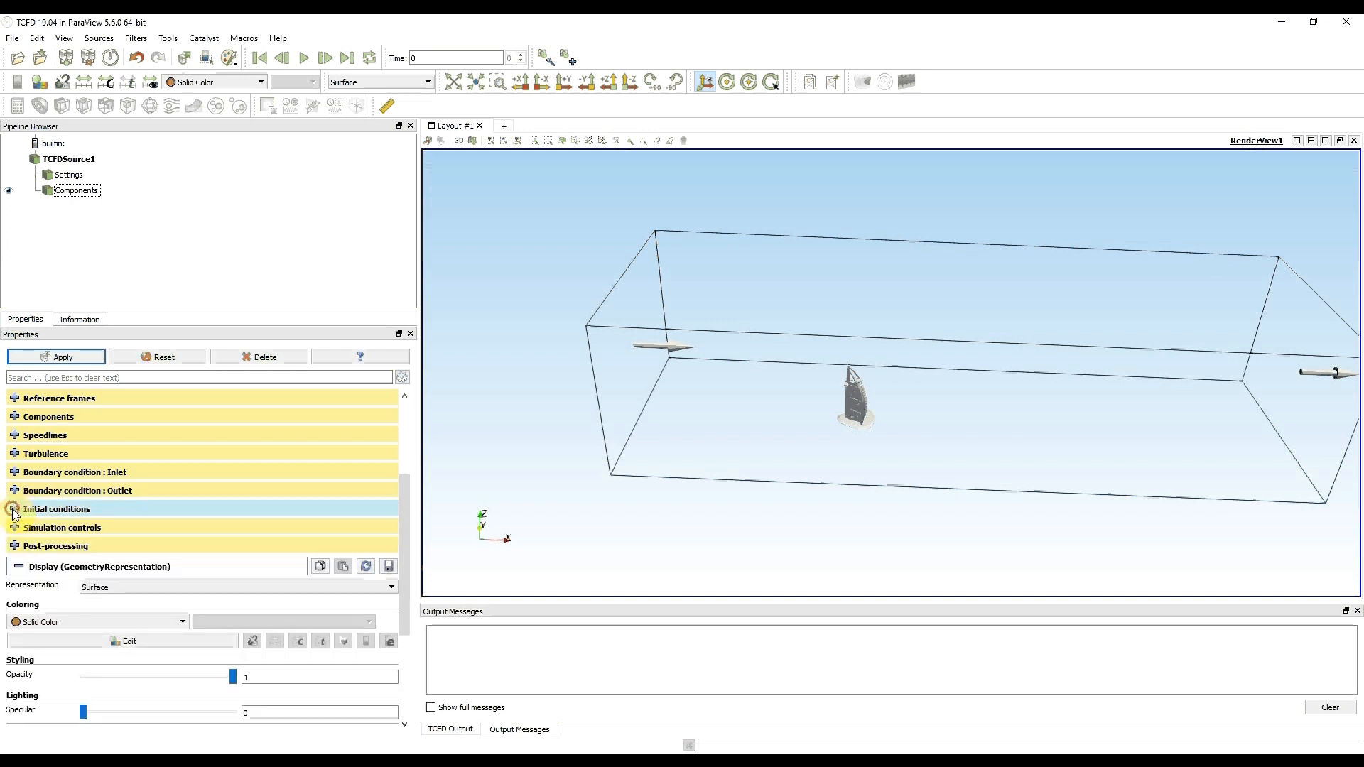
click(14, 509)
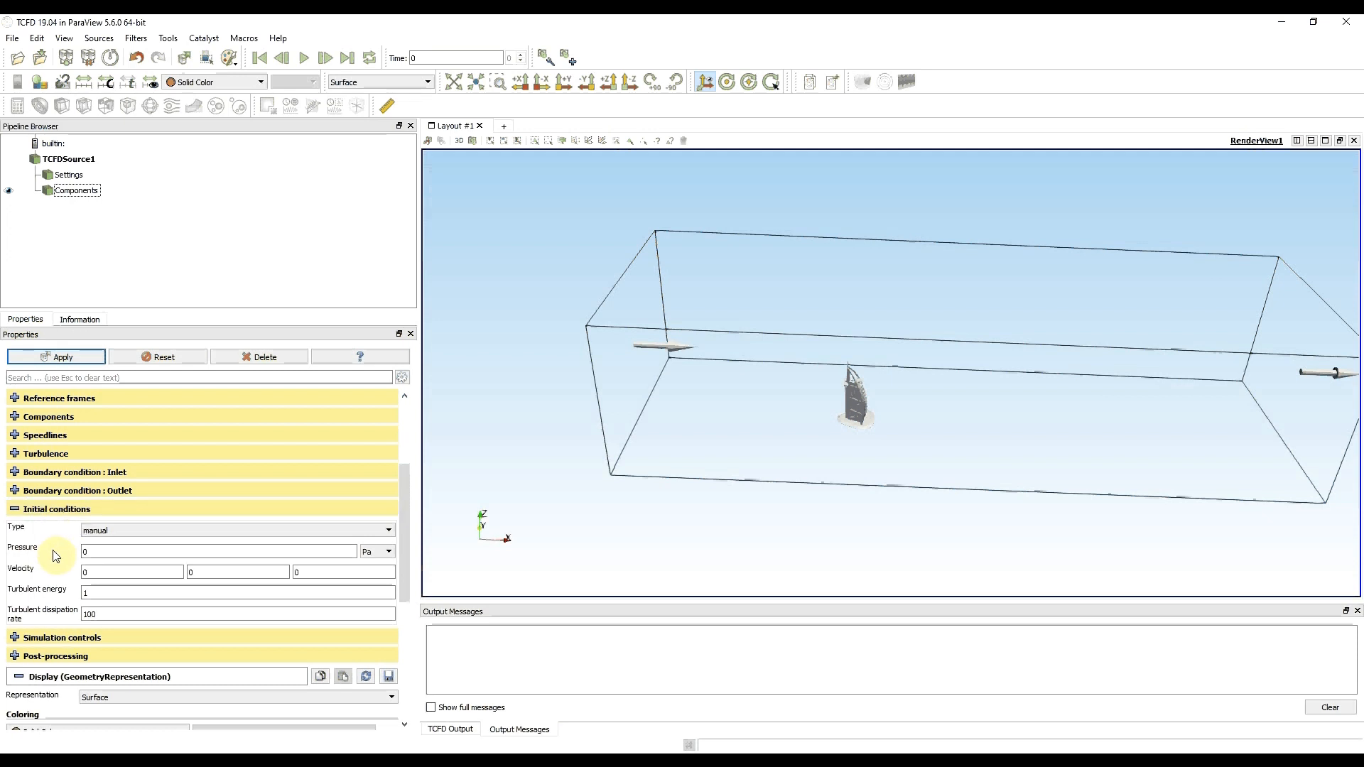
click(110, 572)
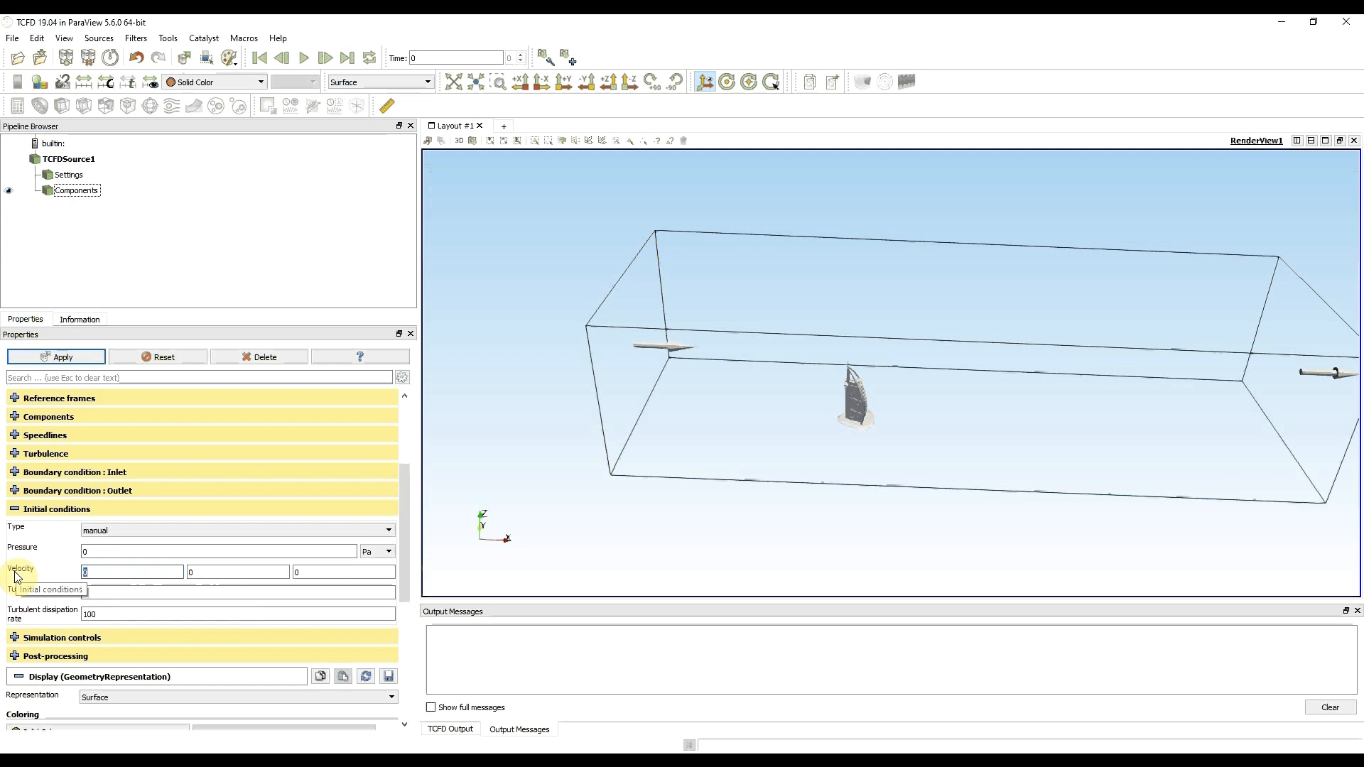
text(25)
click(39, 572)
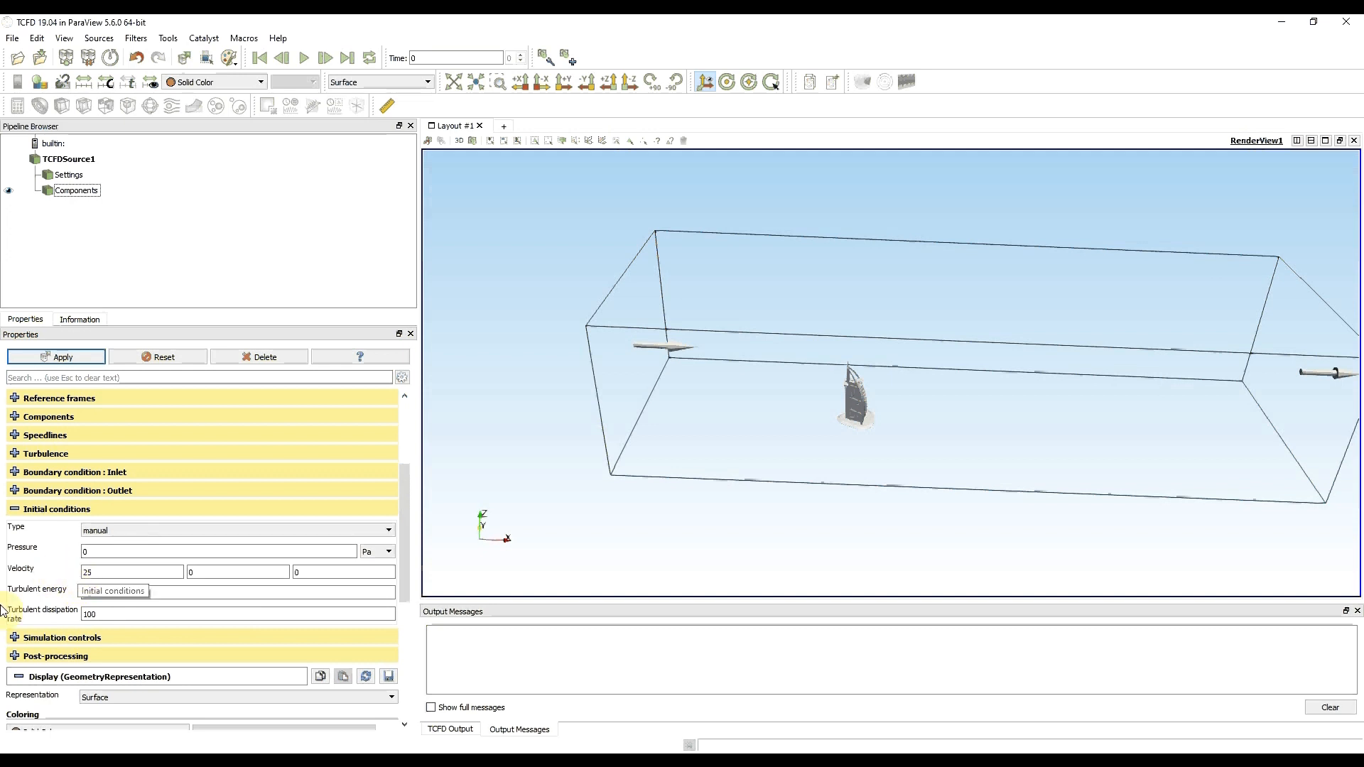
click(15, 509)
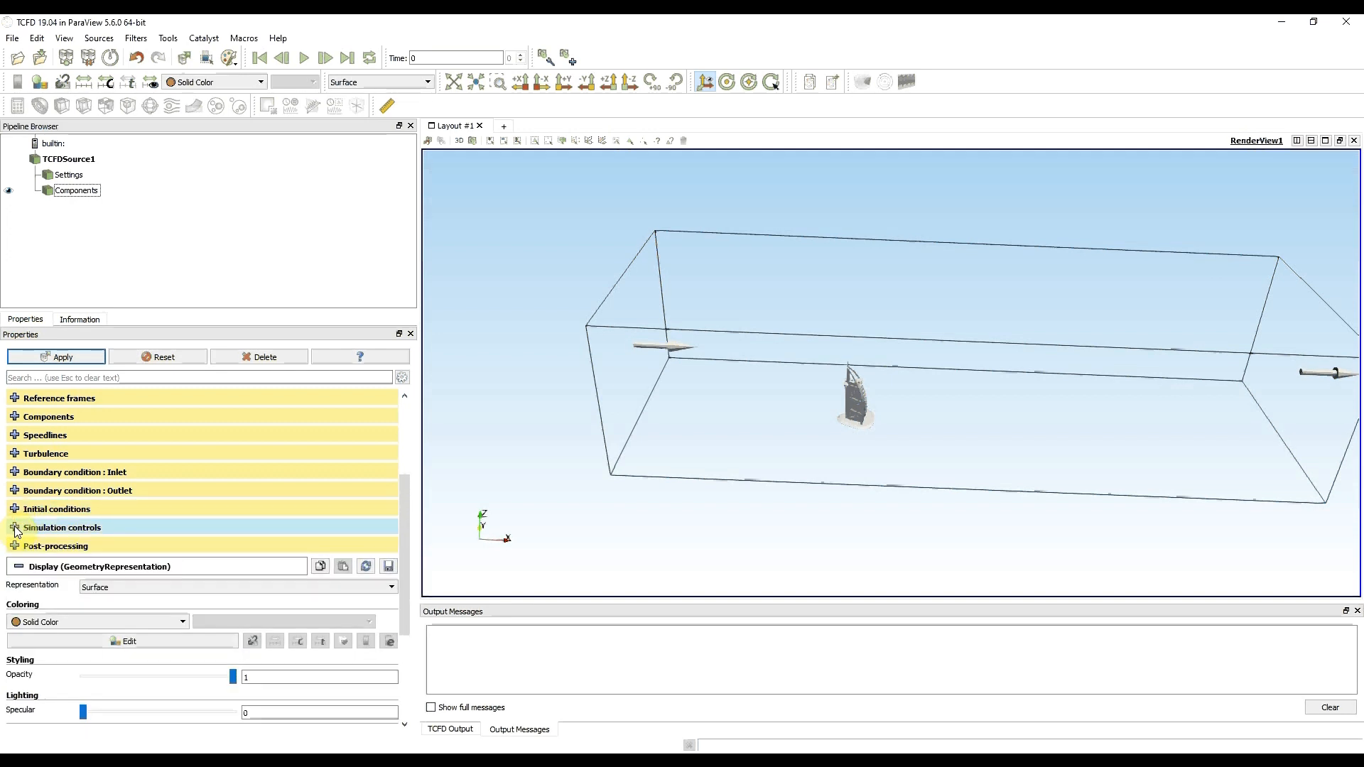
- Review the under-relaxation factors and field bounding limits in the simulation controls
click(15, 528)
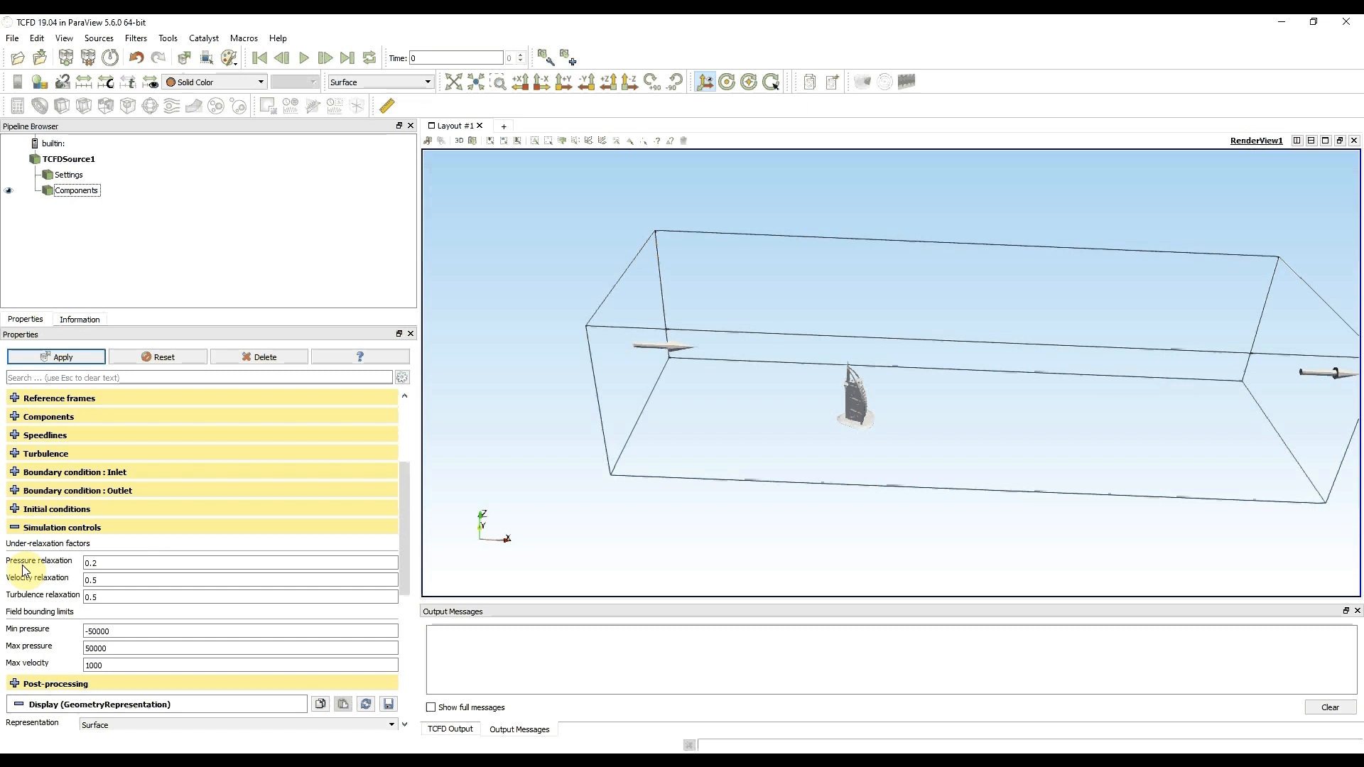
mouse_move(23, 569)
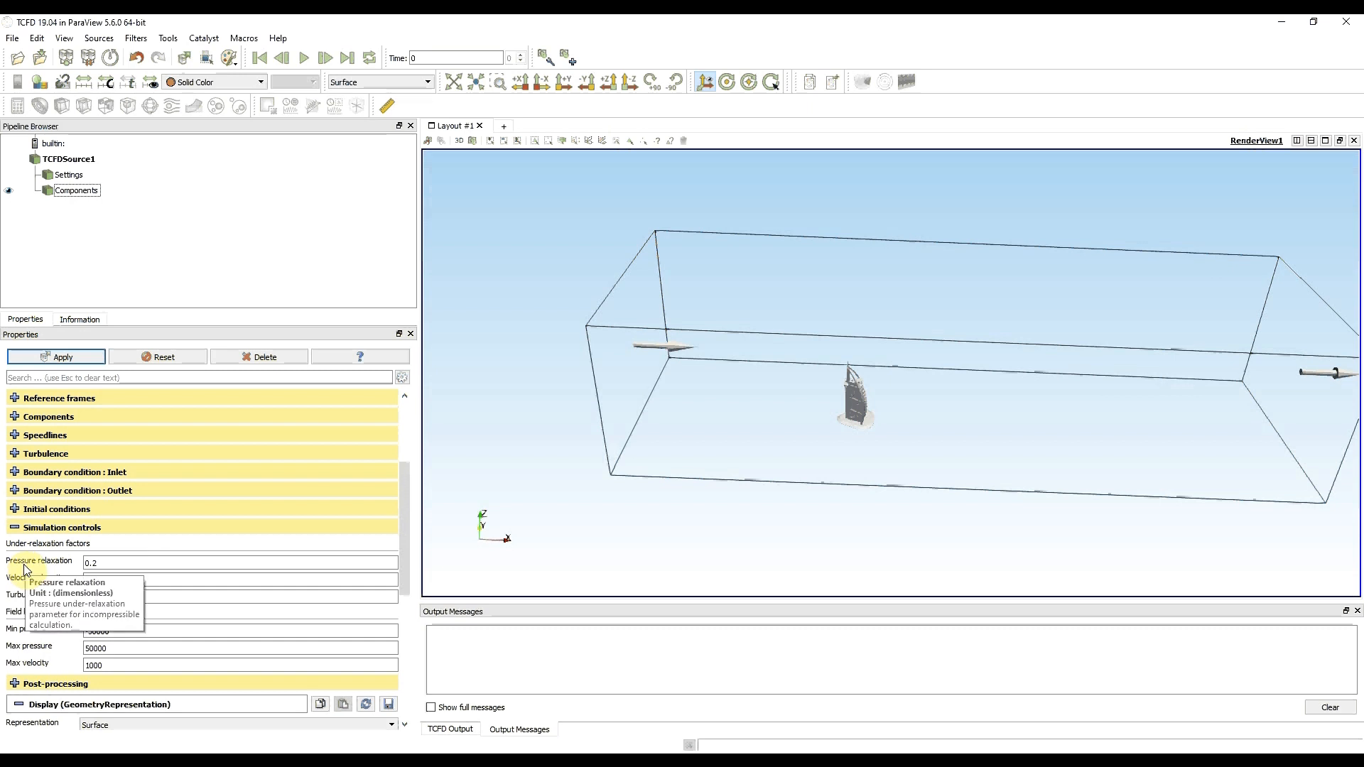
click(14, 528)
- Set the post-processing averaging window to 250
click(14, 546)
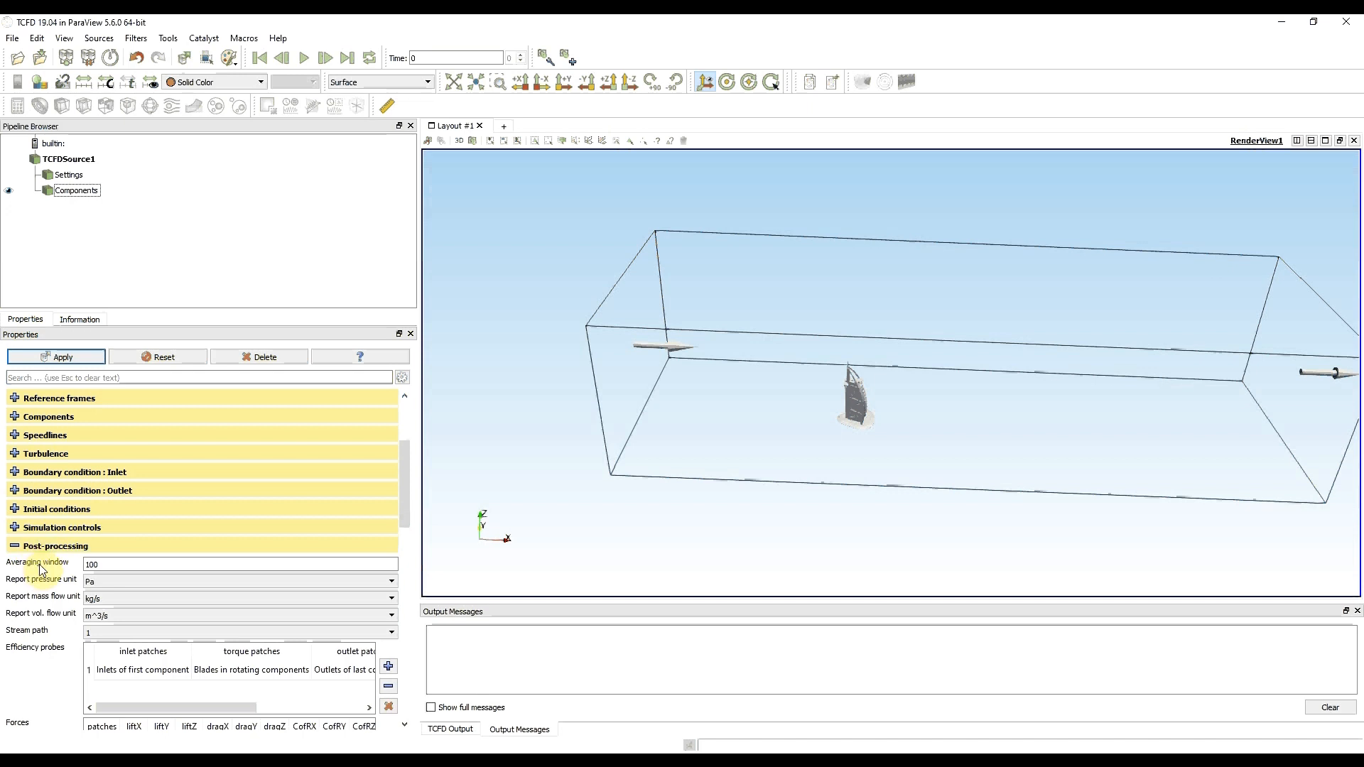
click(88, 563)
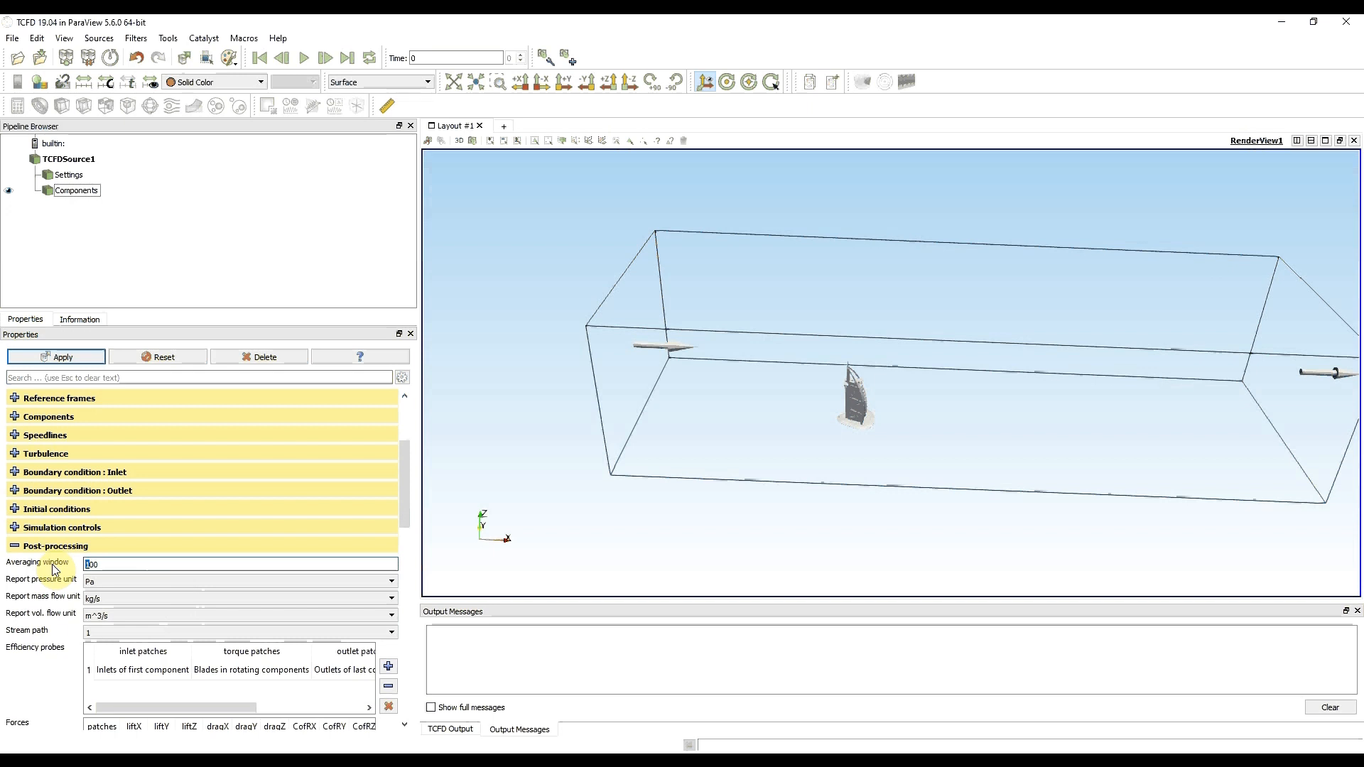
text(250)
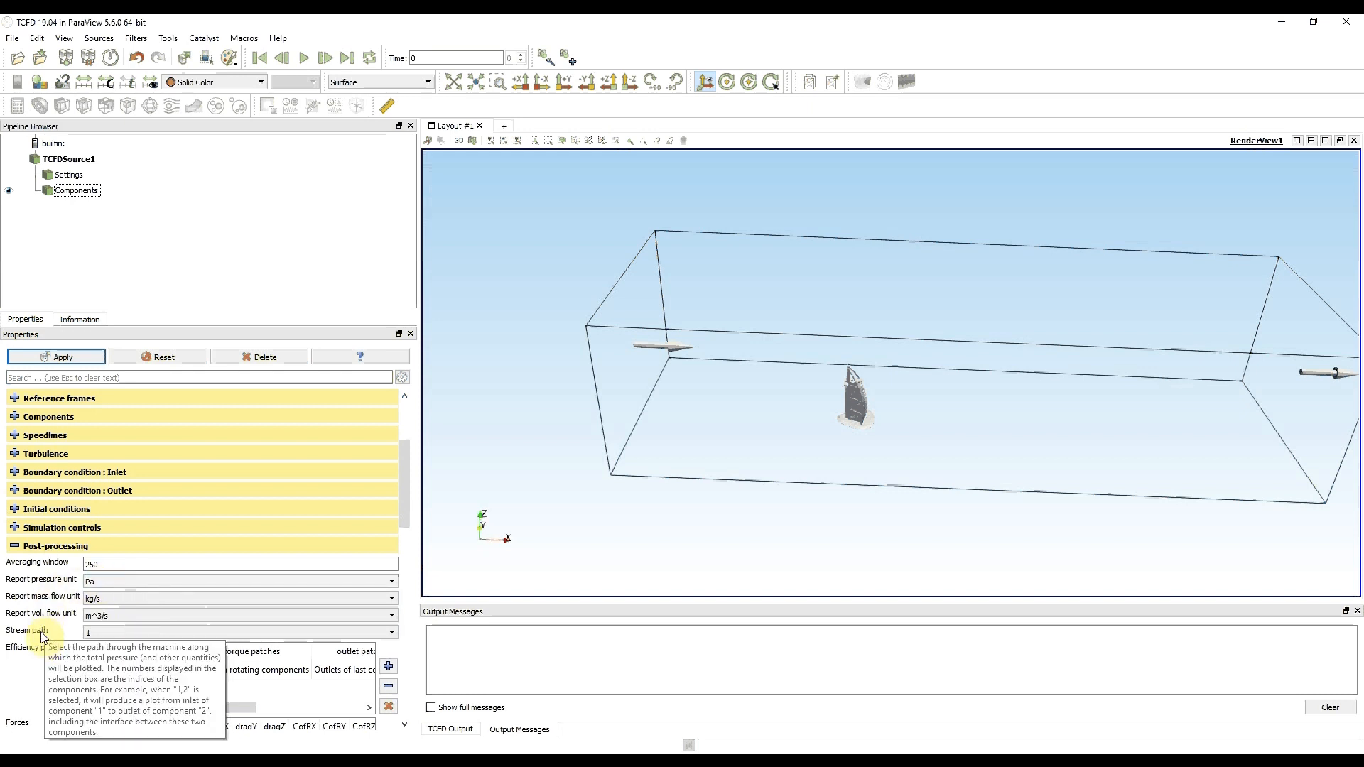
- Assign the 1:bb_inlet patch as the inlet patch of the efficiency probe
scroll(44, 637, down, 2)
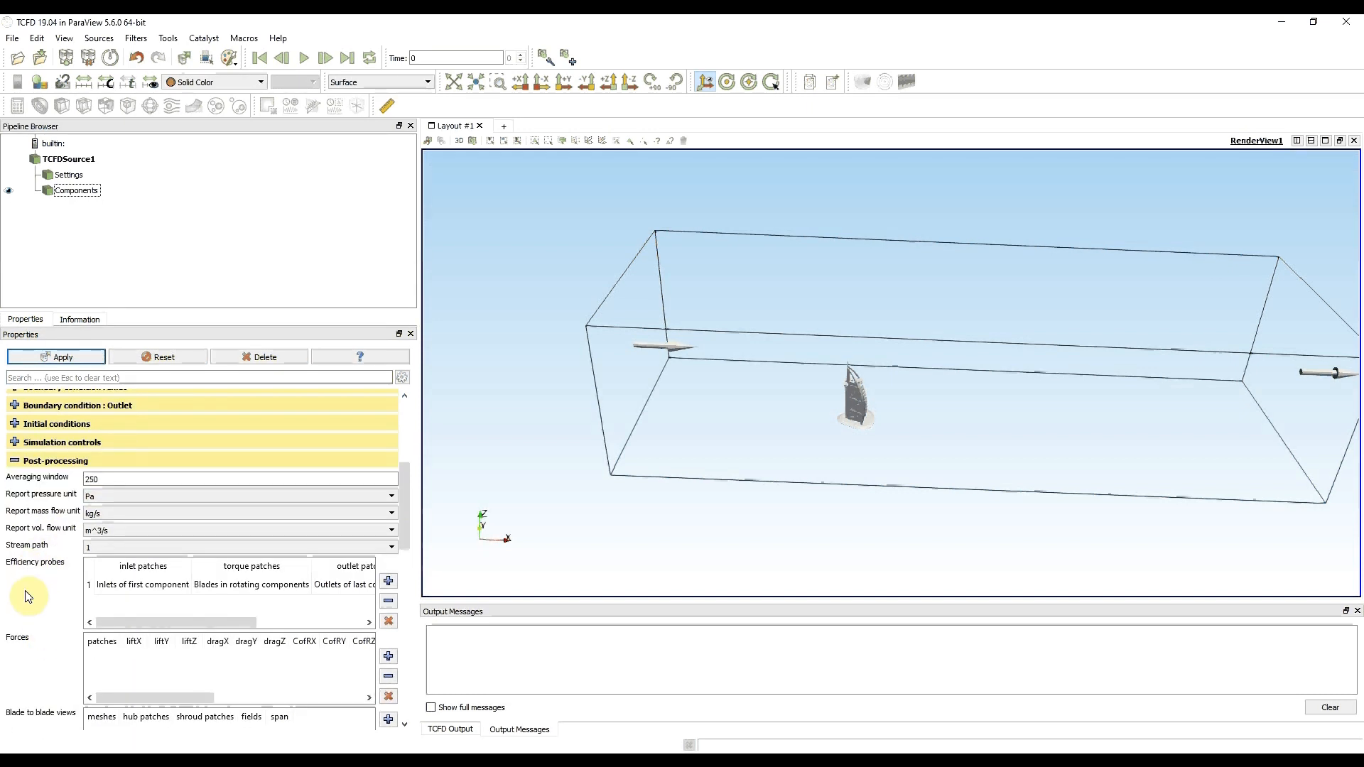
scroll(29, 596, down, 3)
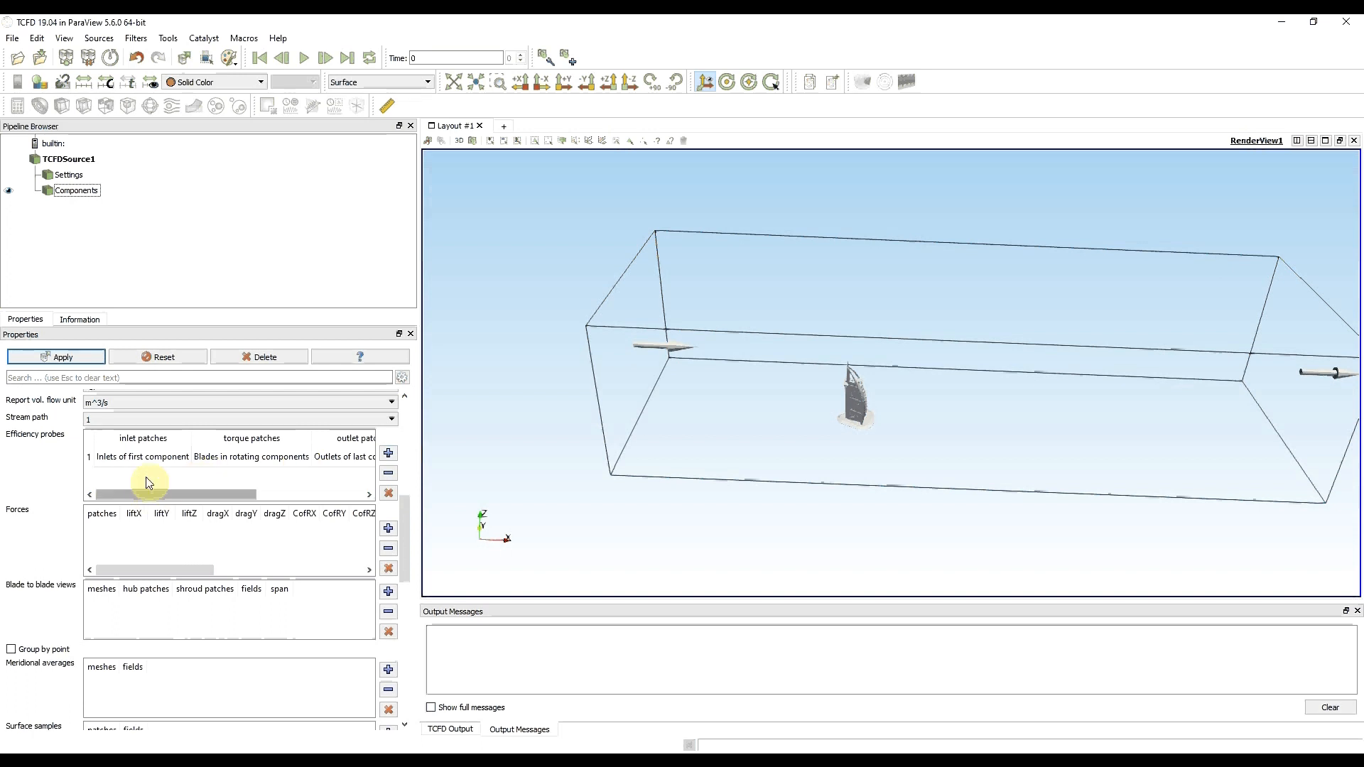
click(150, 454)
click(150, 454)
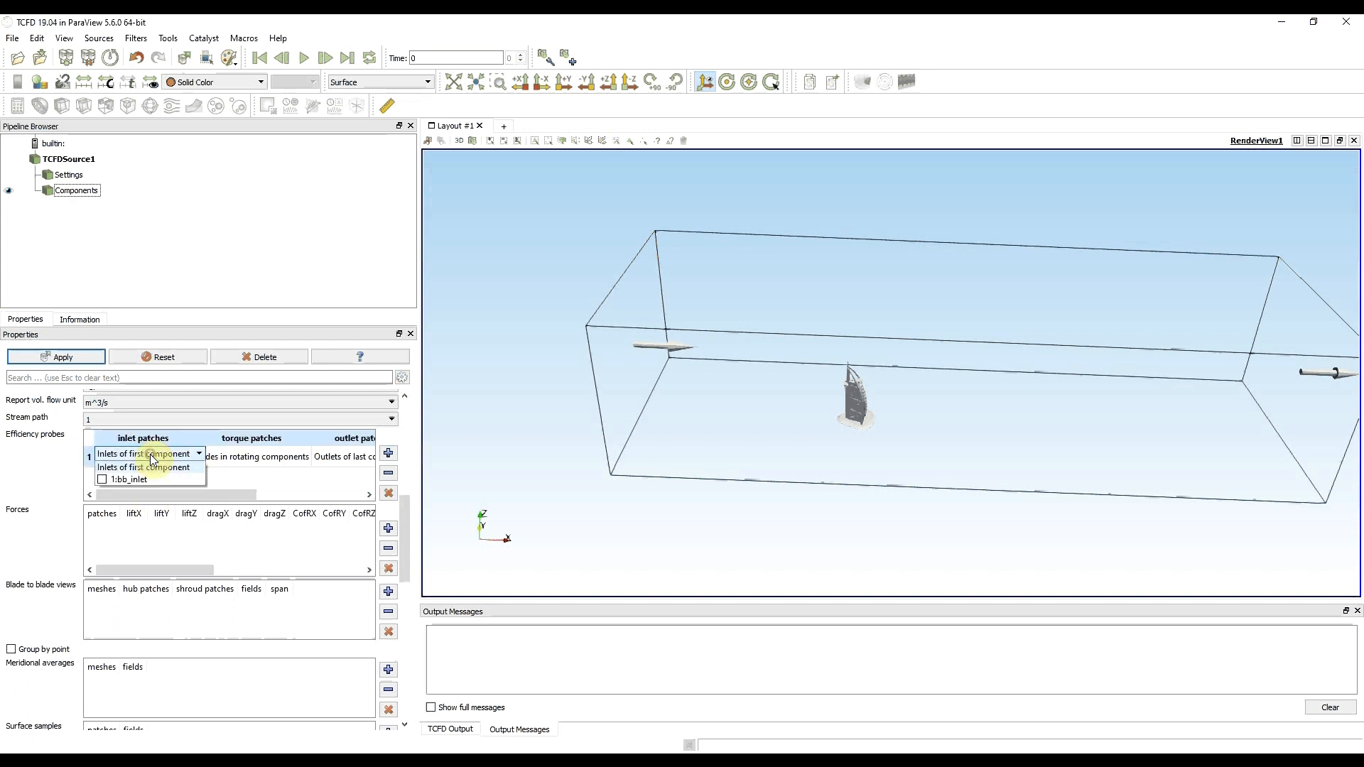
click(101, 480)
click(243, 477)
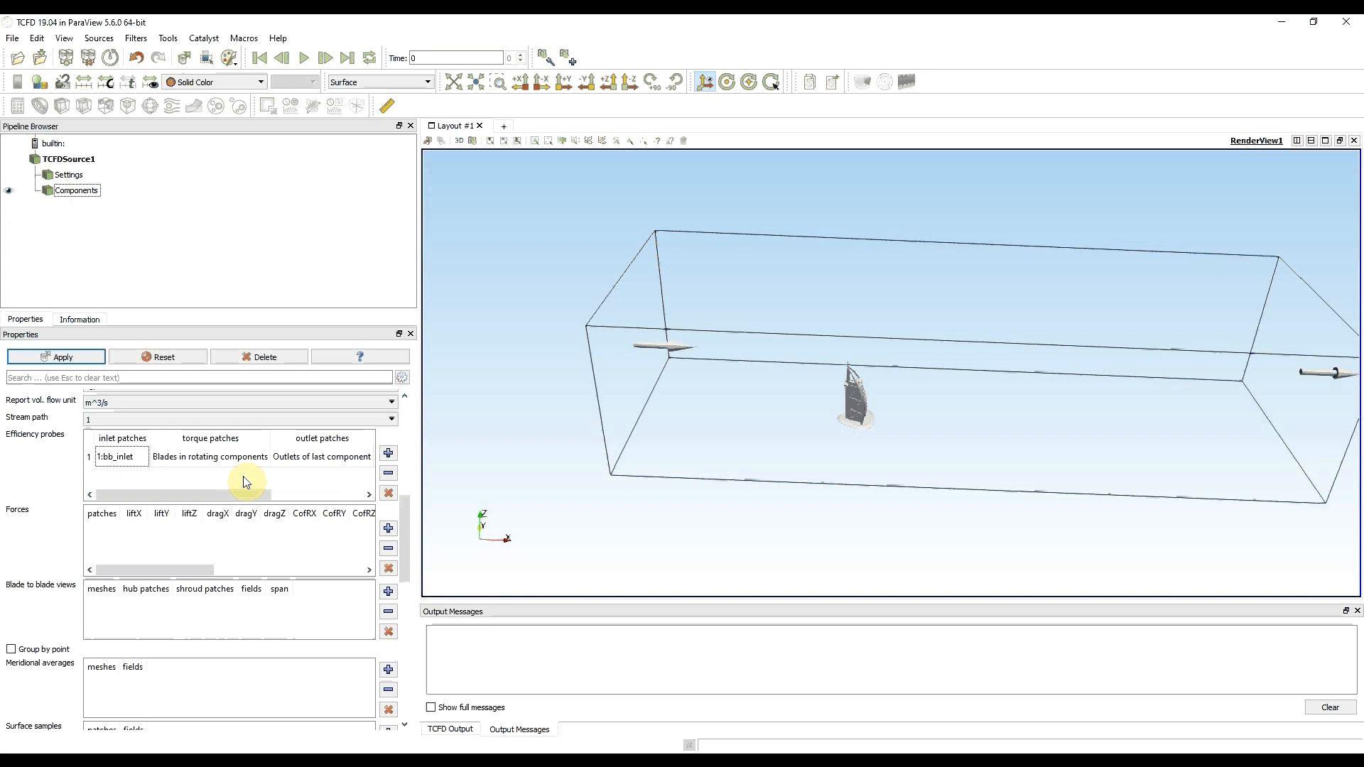
- Check which torque patches are available for the efficiency probe
click(247, 462)
click(247, 462)
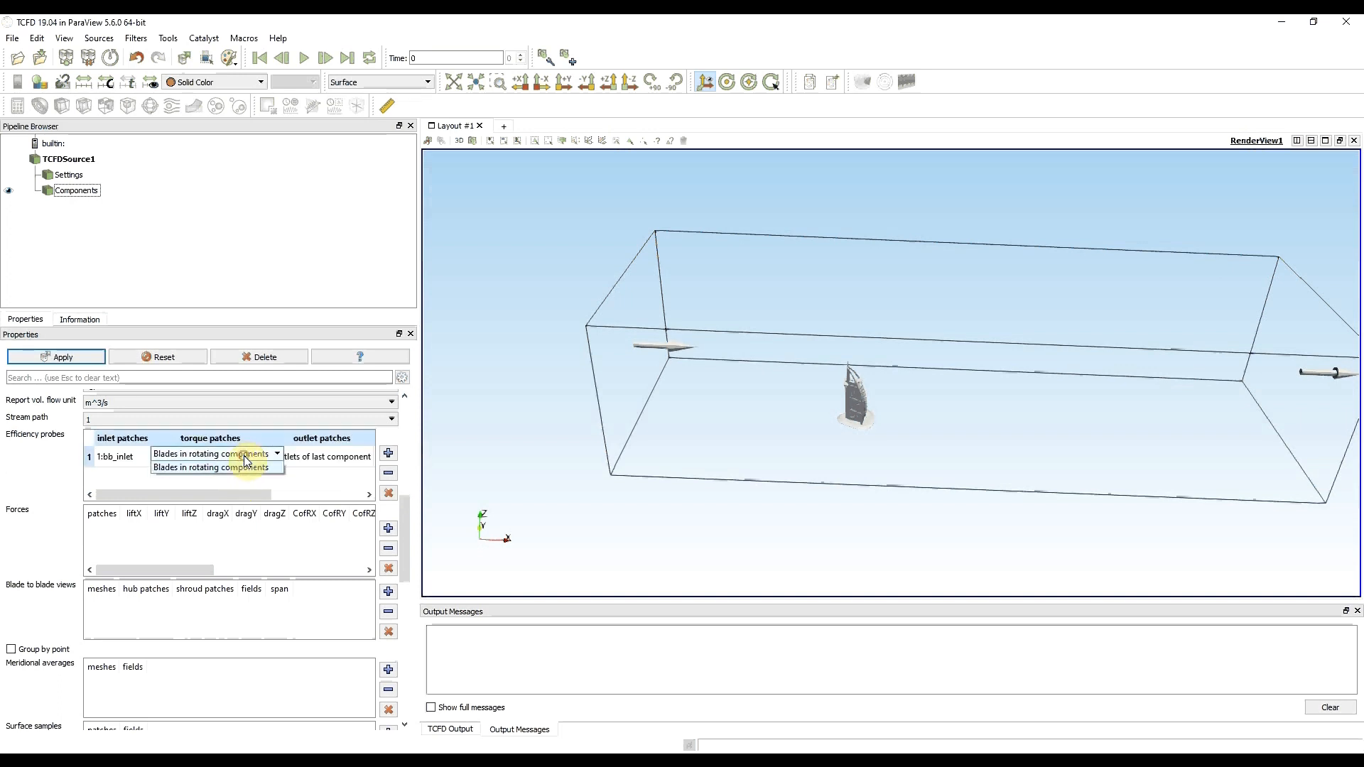
click(244, 455)
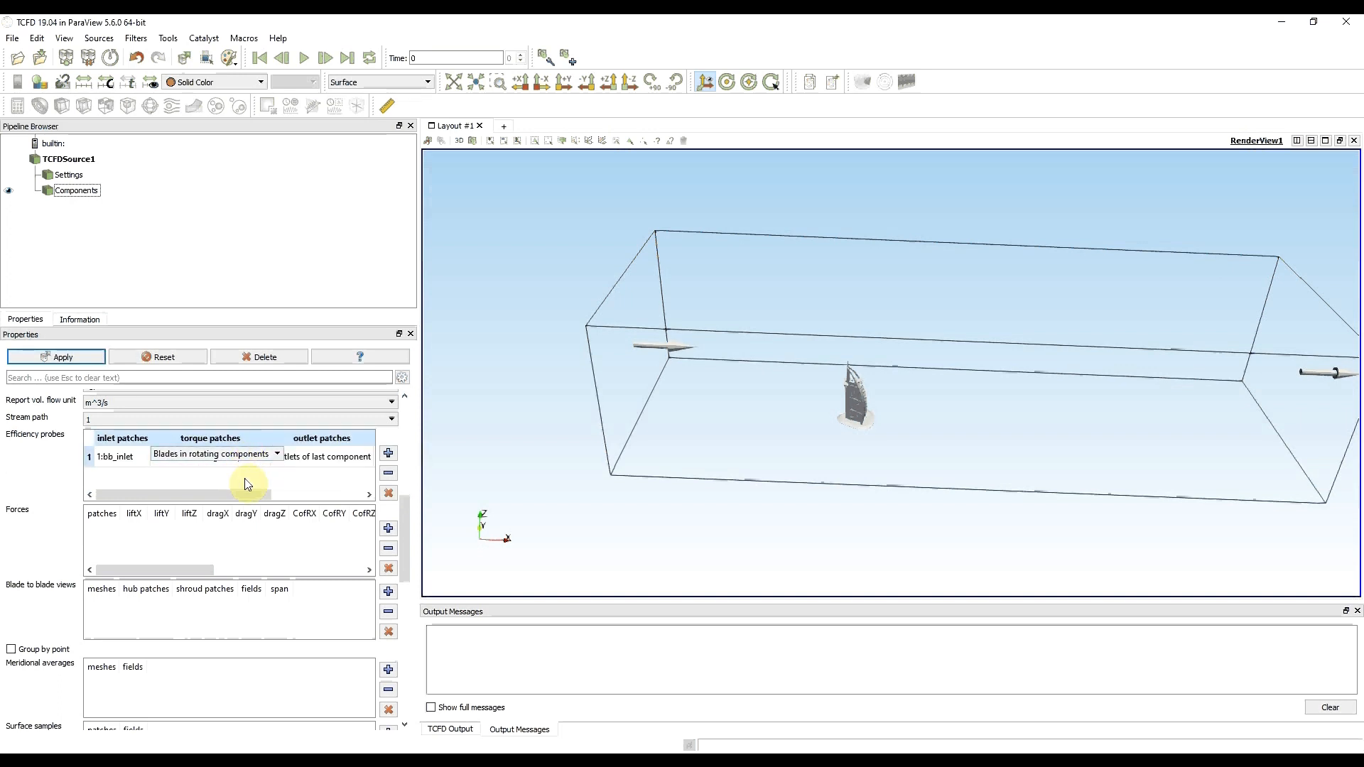
click(244, 482)
- Assign the 1:bb_outlet patch as the outlet patch of the efficiency probe
click(210, 495)
drag(211, 494, 303, 494)
click(194, 456)
click(195, 459)
click(134, 480)
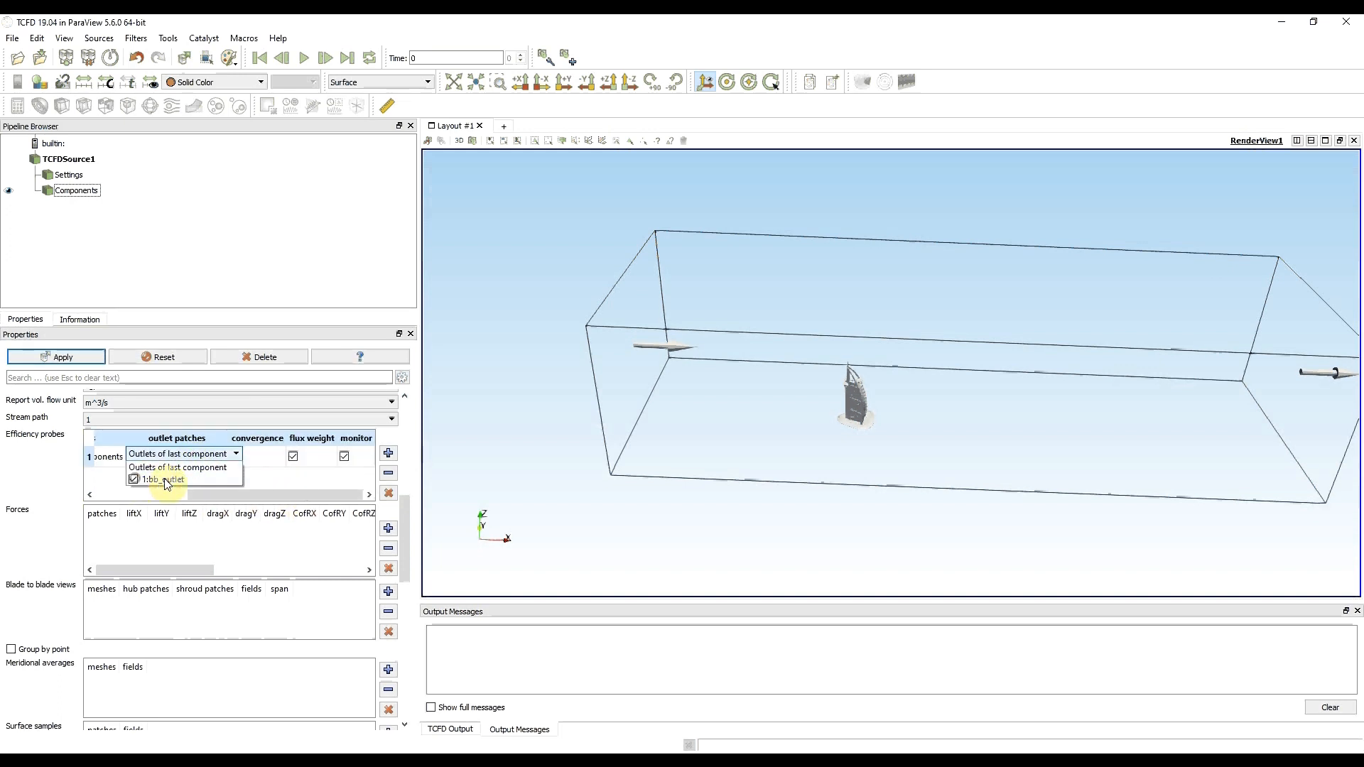
click(279, 483)
drag(255, 493, 82, 490)
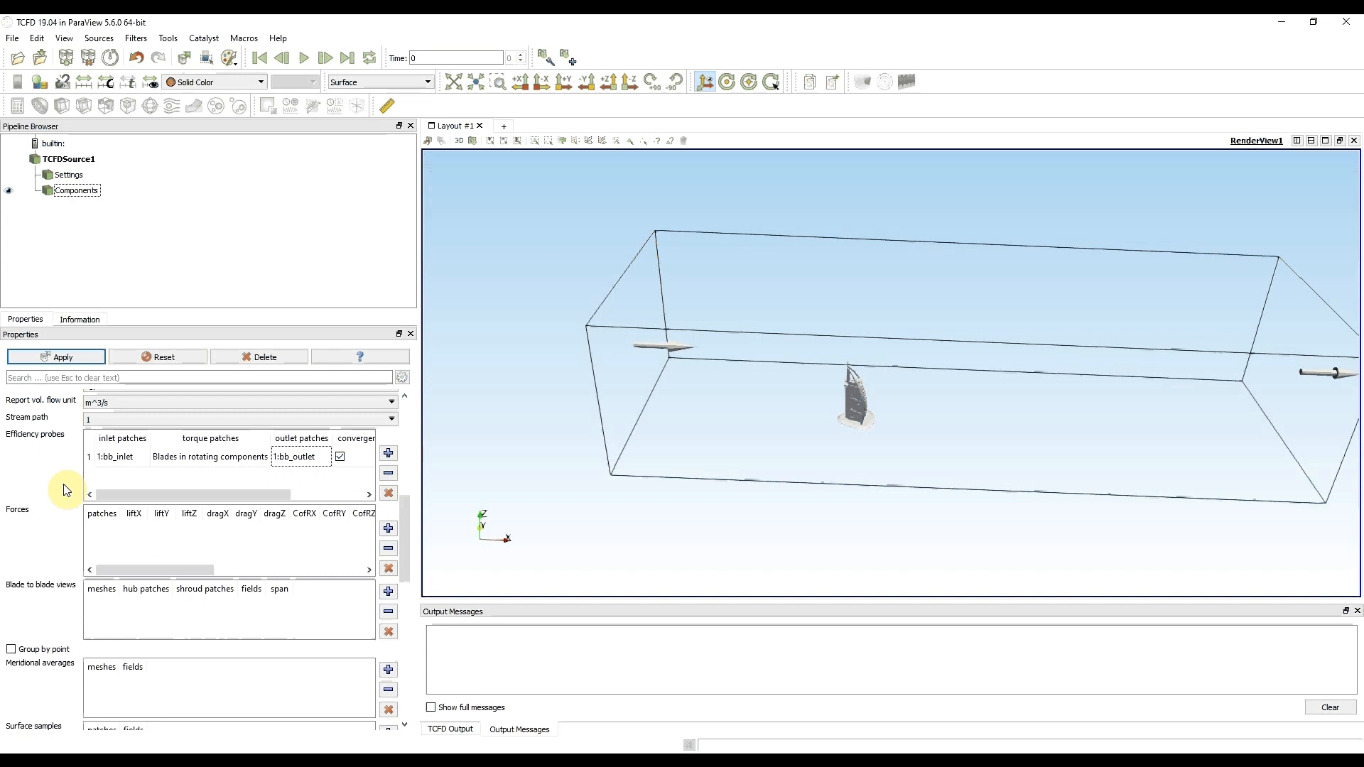
- Add a forces entry to the post-processing and restrict it to the 1:Burj_Al_Arab patch
click(389, 530)
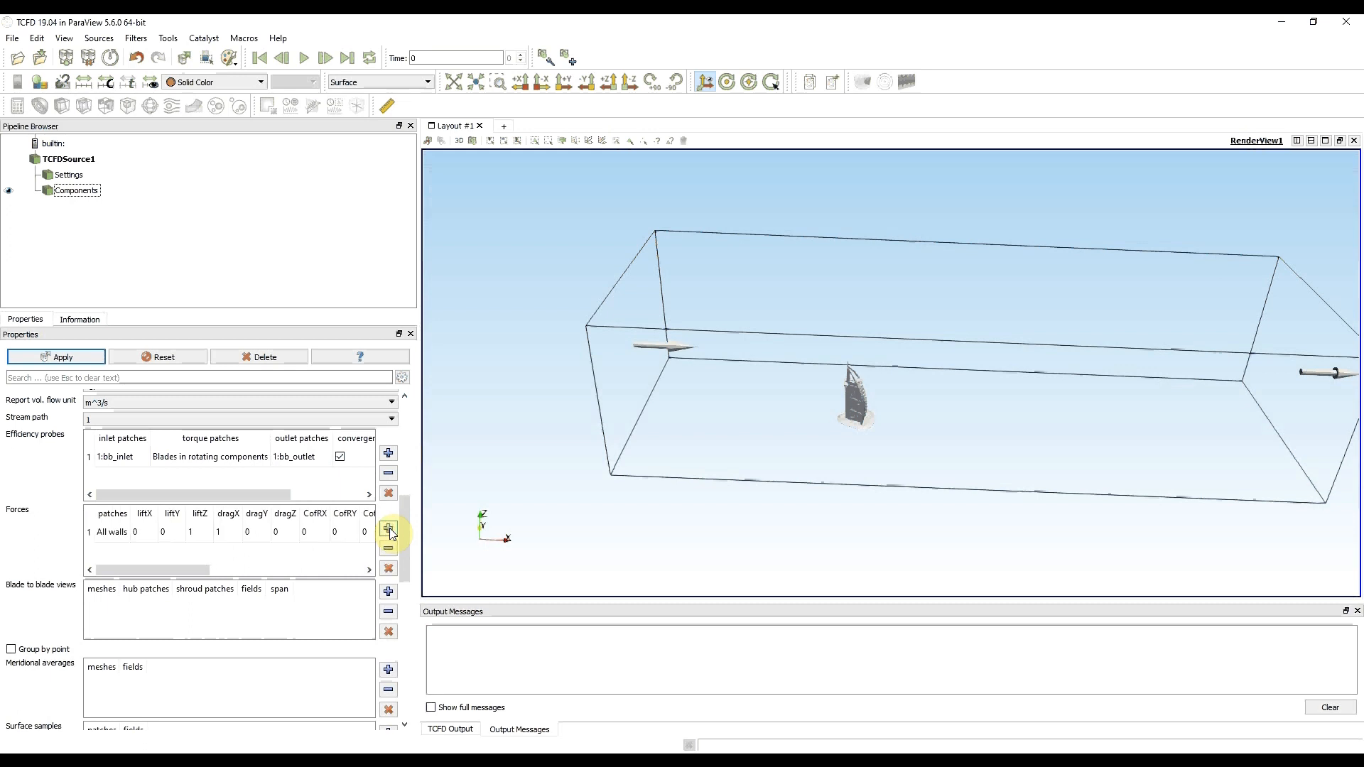
click(136, 532)
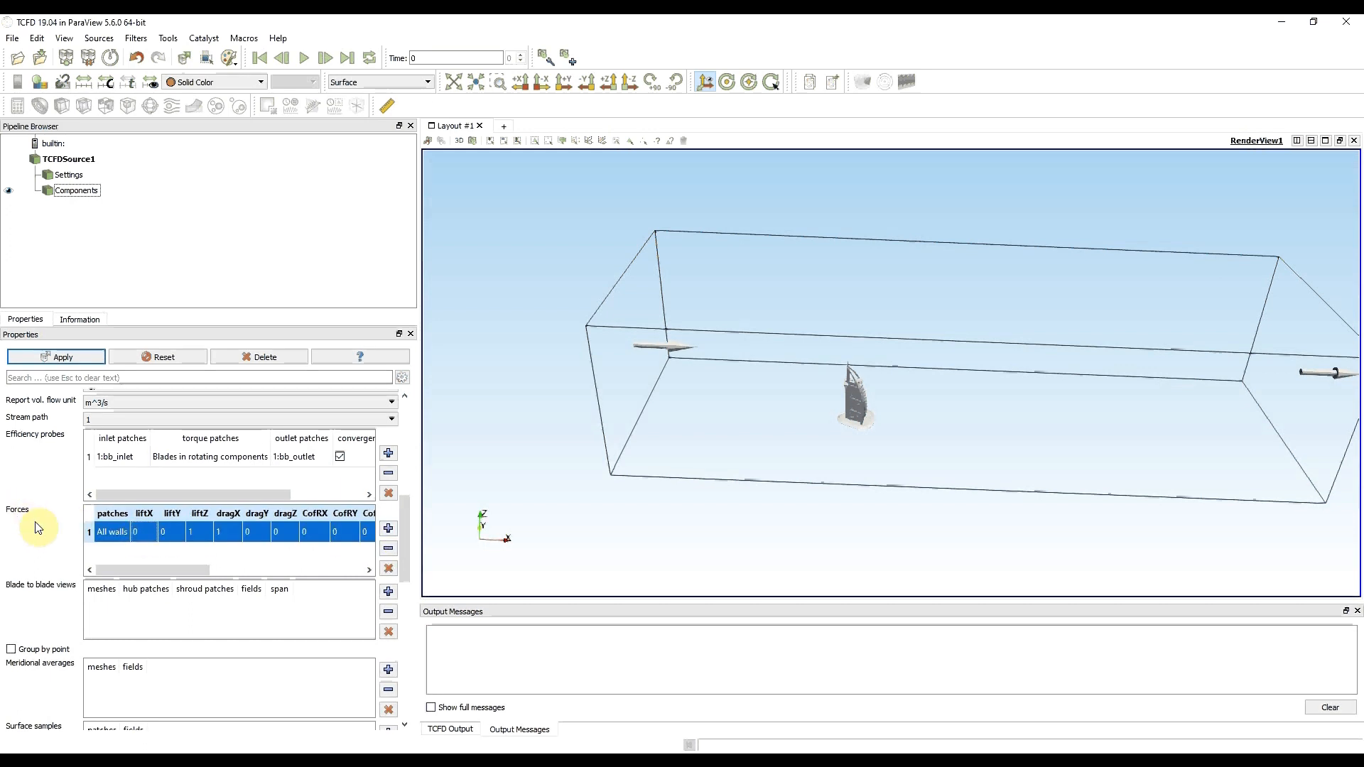
double_click(121, 532)
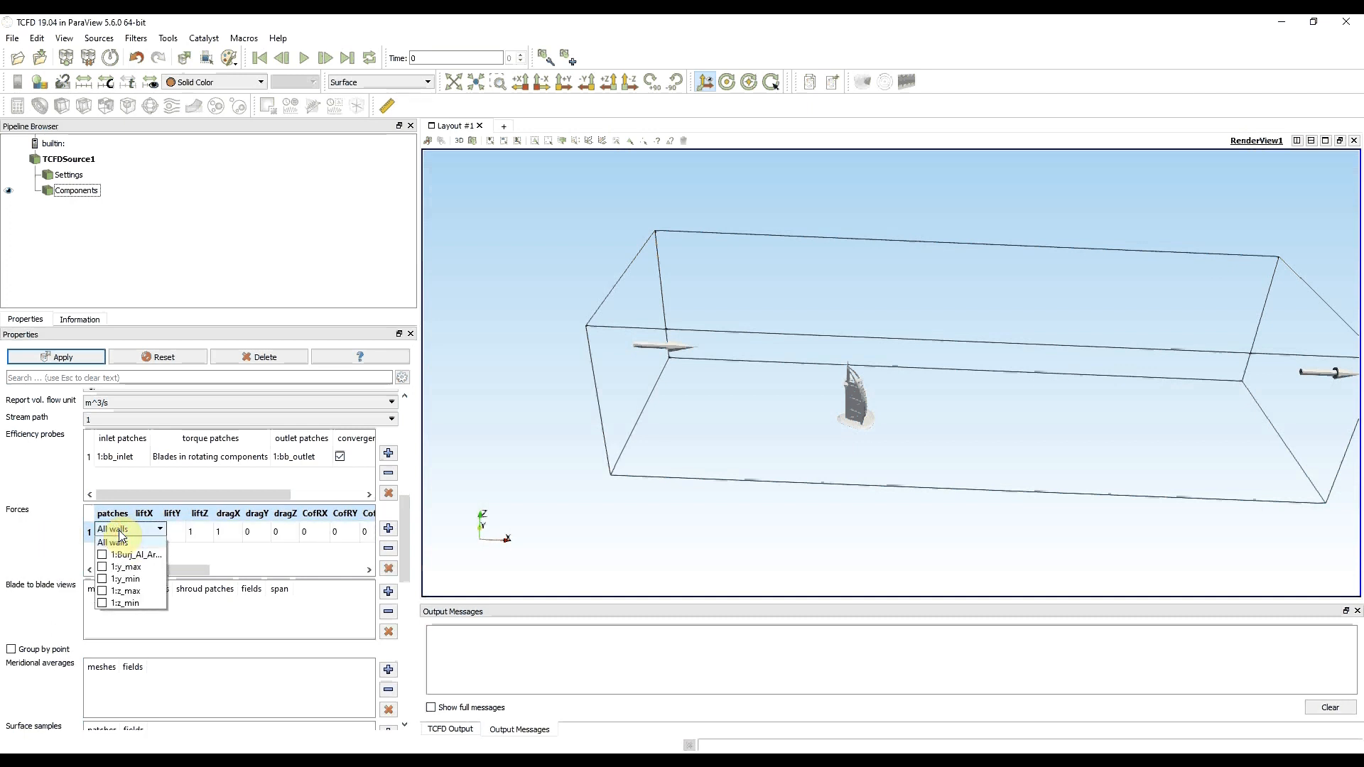
click(98, 556)
click(72, 562)
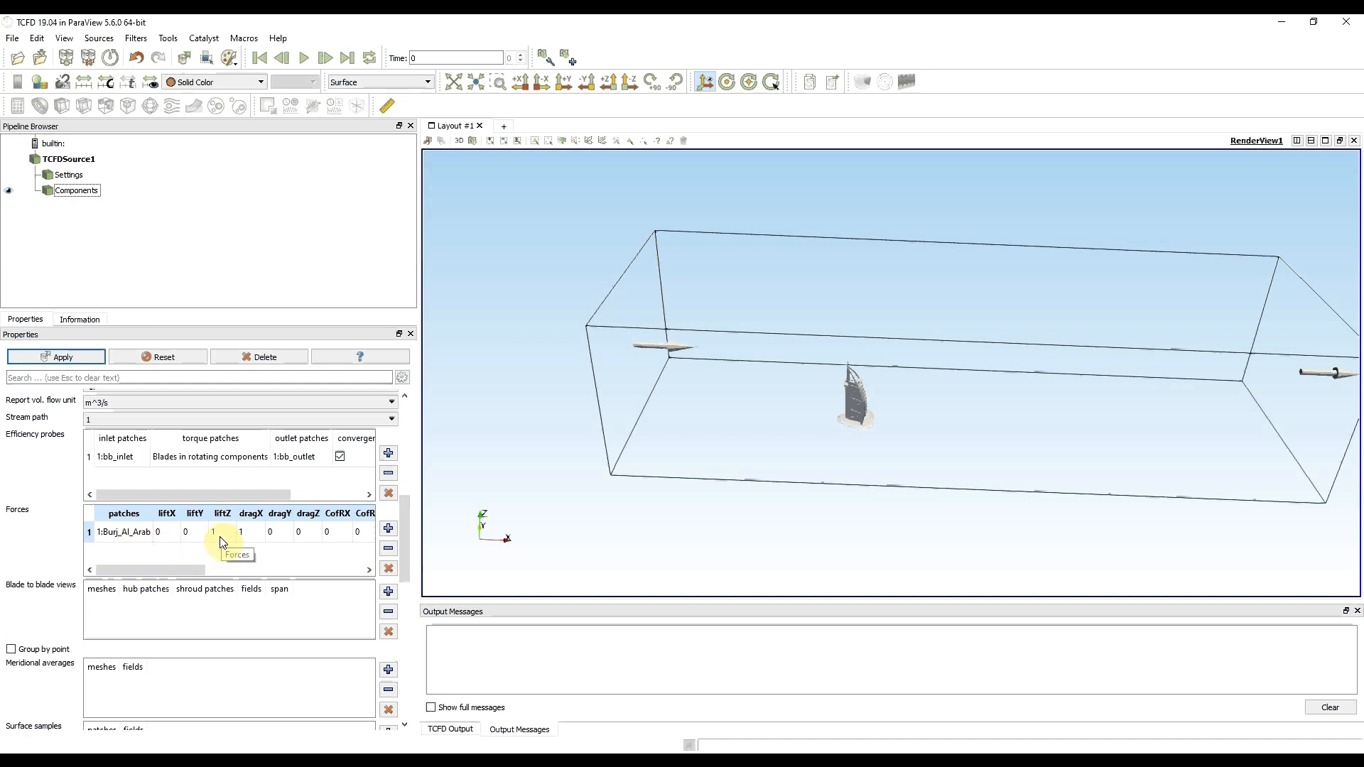
- Set the reference velocity magnitude (ref. Umag) of the Burj_Al_Arab forces entry to 25
click(245, 538)
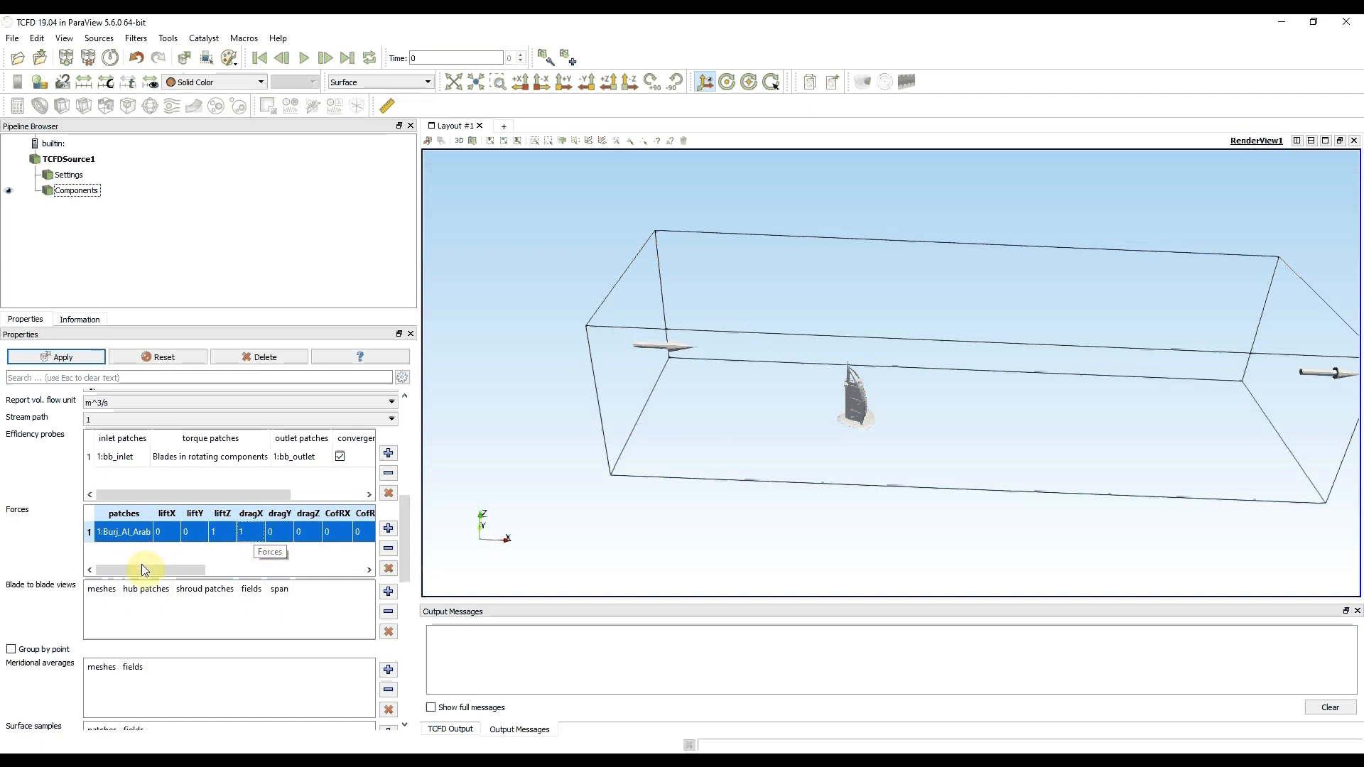
drag(140, 571, 201, 574)
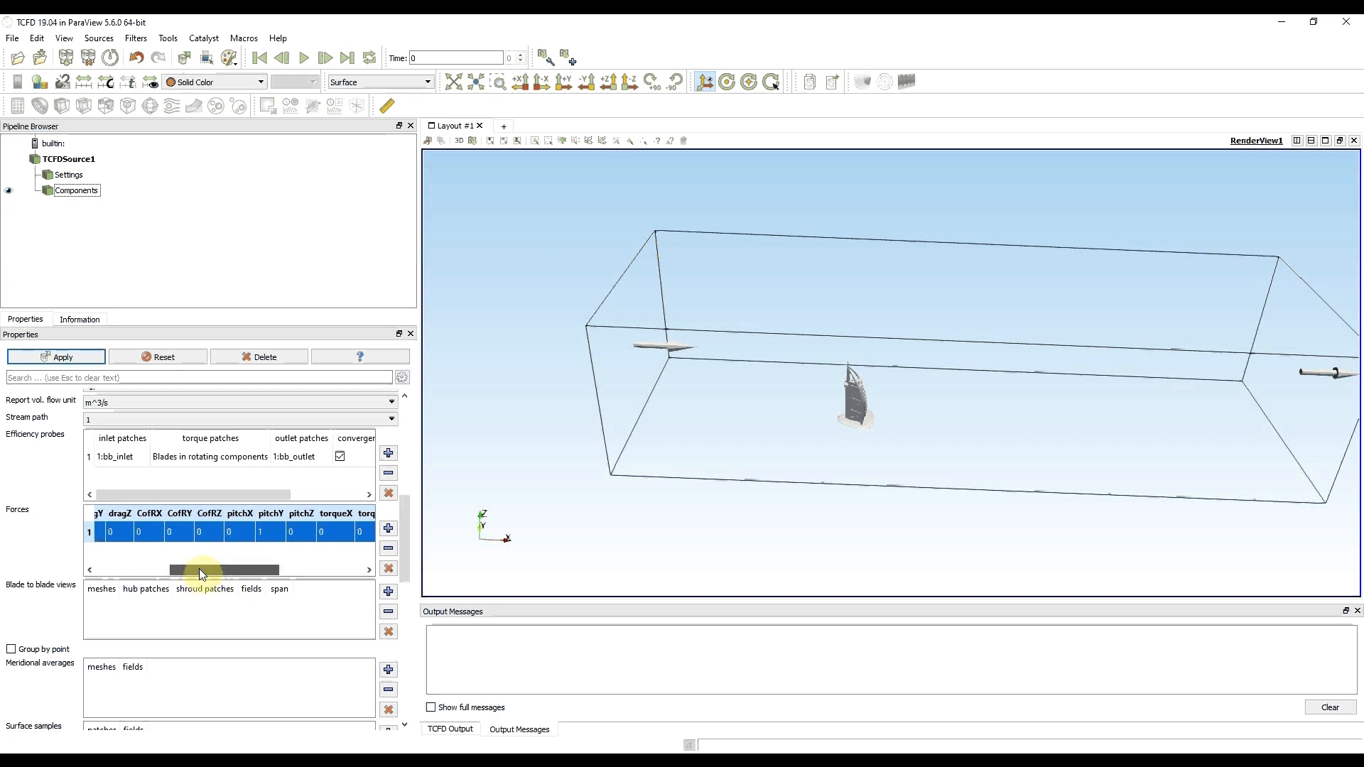
drag(200, 570, 301, 566)
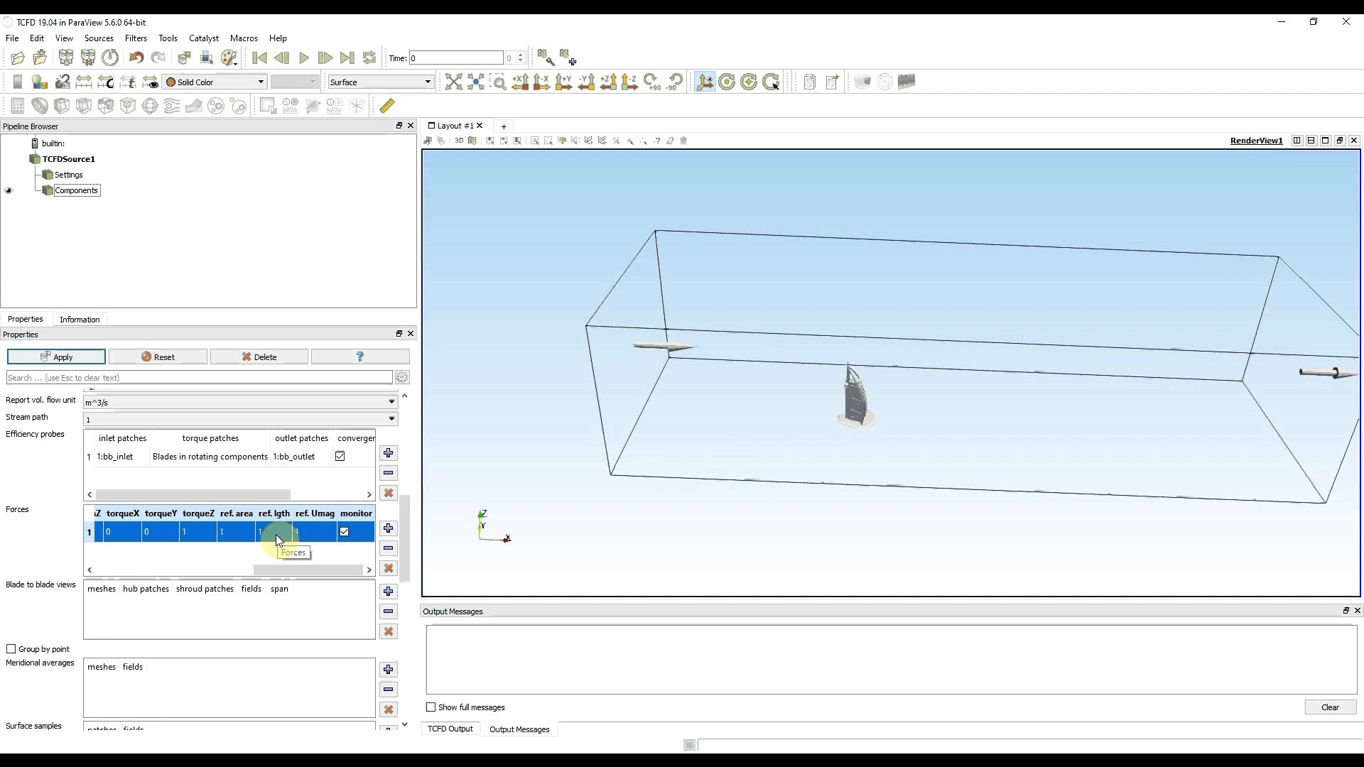
double_click(308, 531)
text(25)
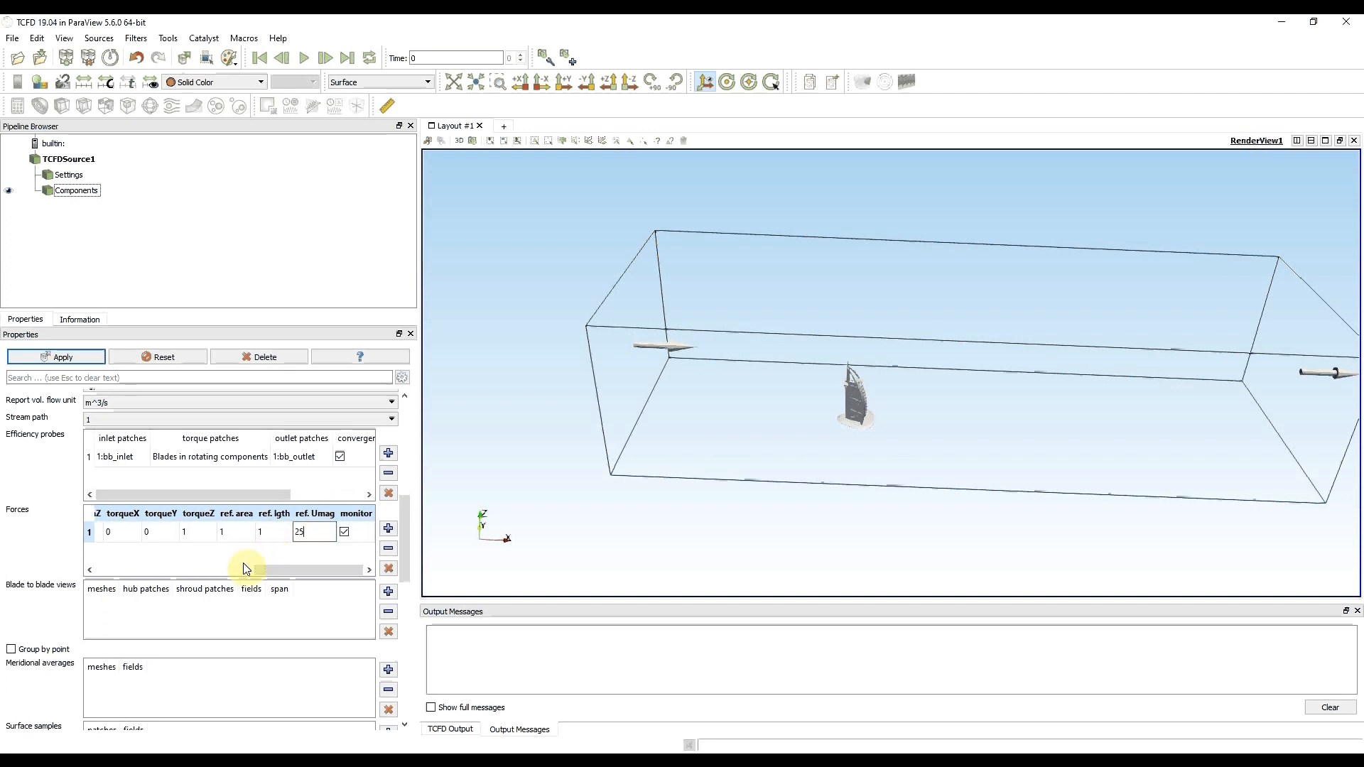
click(244, 566)
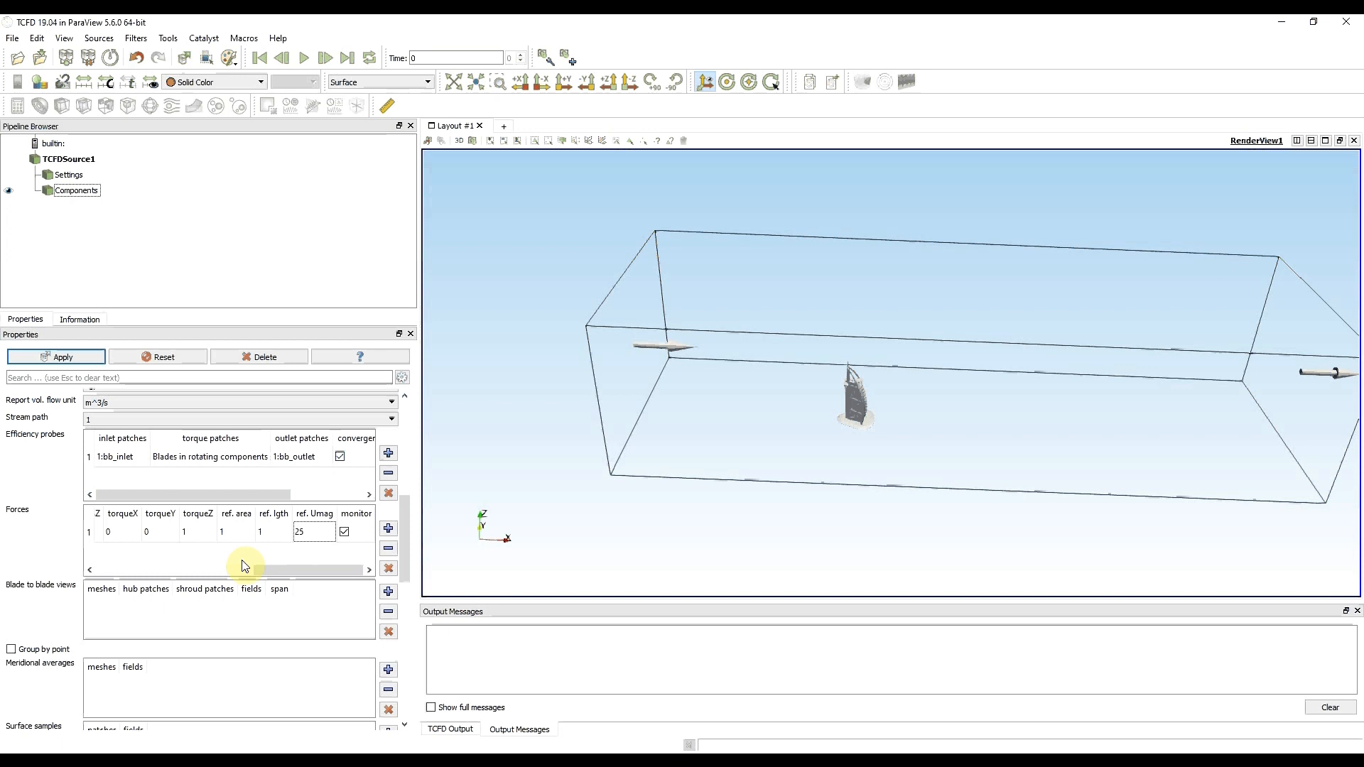
drag(299, 569, 113, 579)
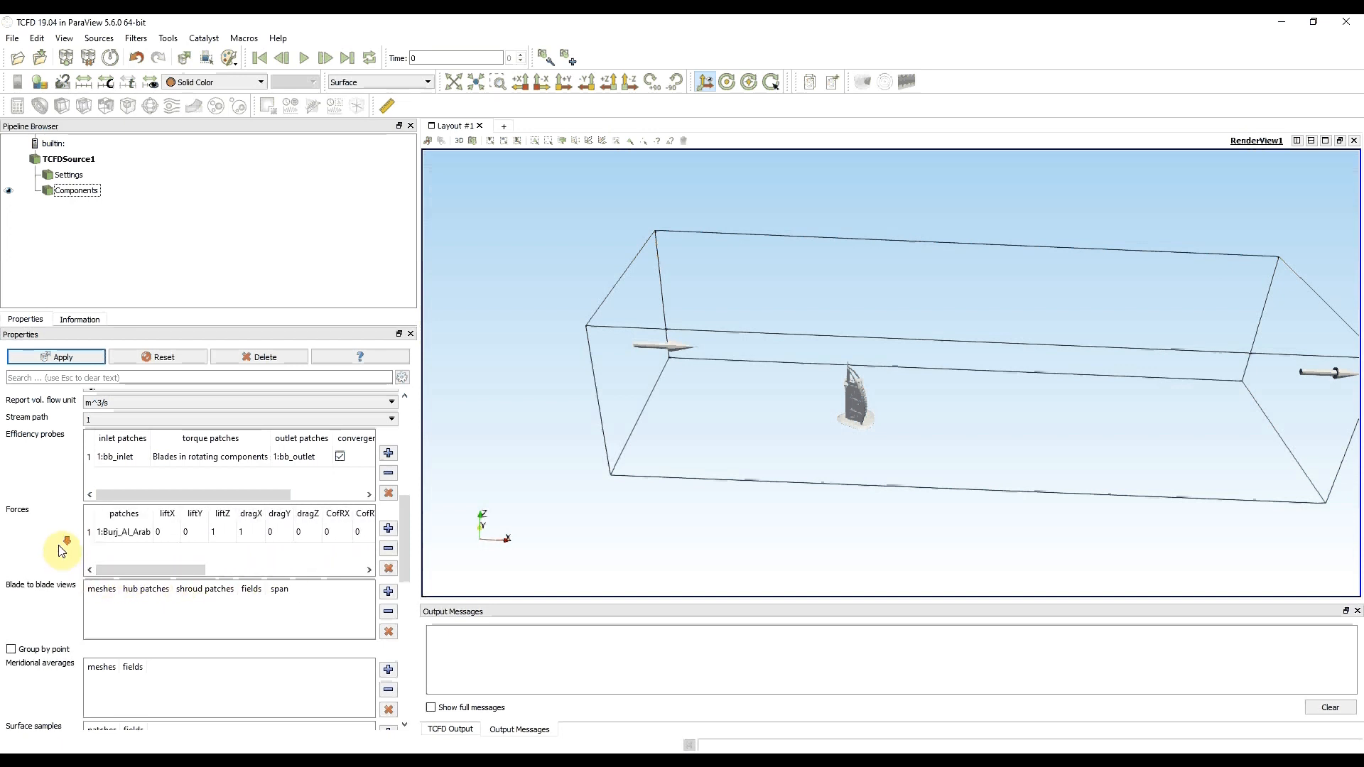
- Add a surface sample of field p and restrict it to the 1:Burj_Al_Arab patch
scroll(62, 551, down, 2)
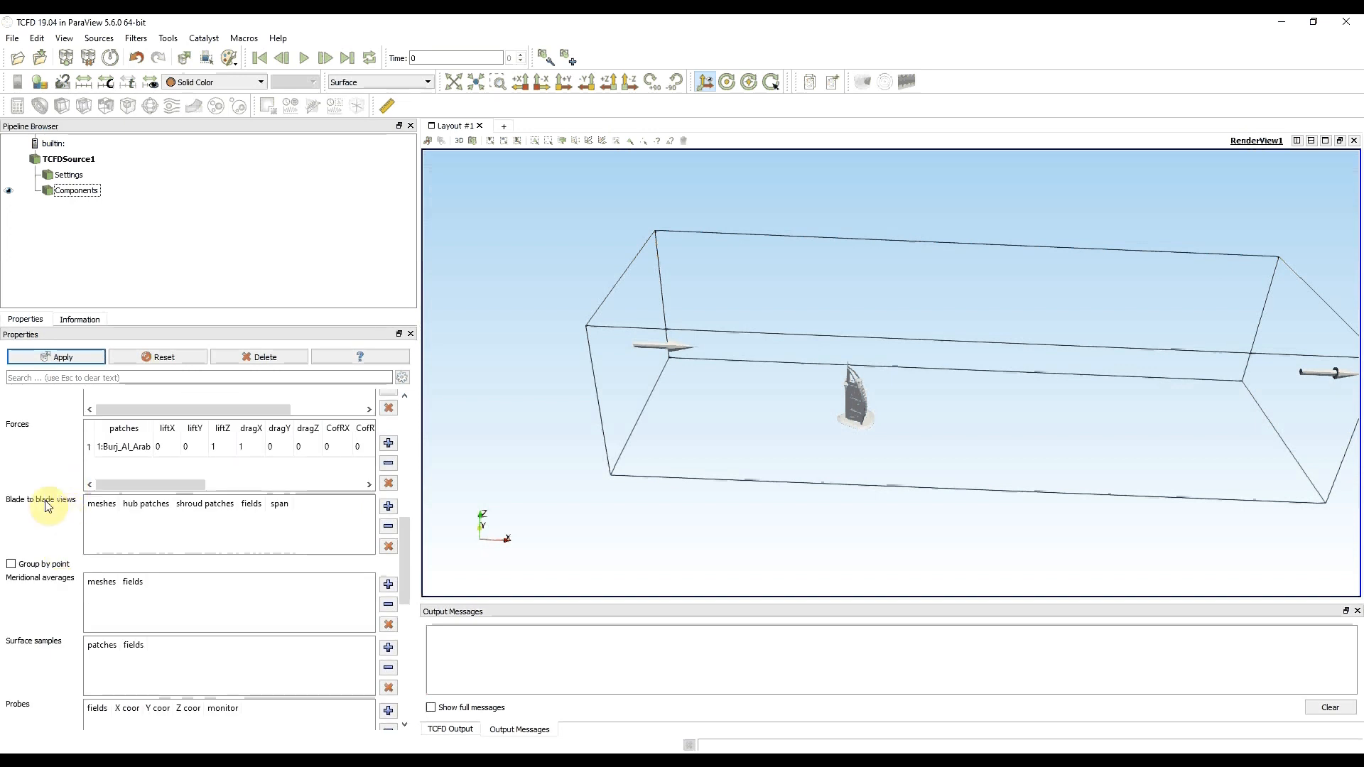
scroll(61, 515, down, 2)
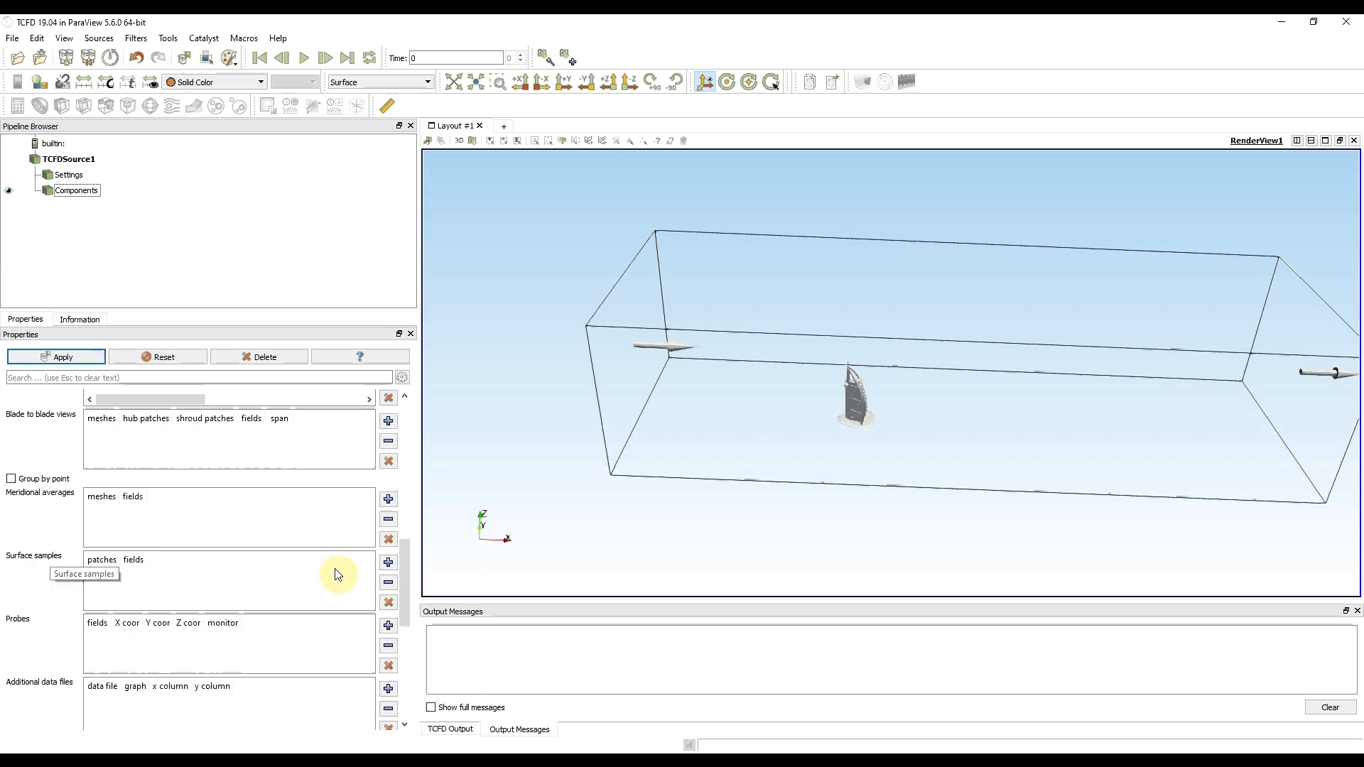
click(388, 562)
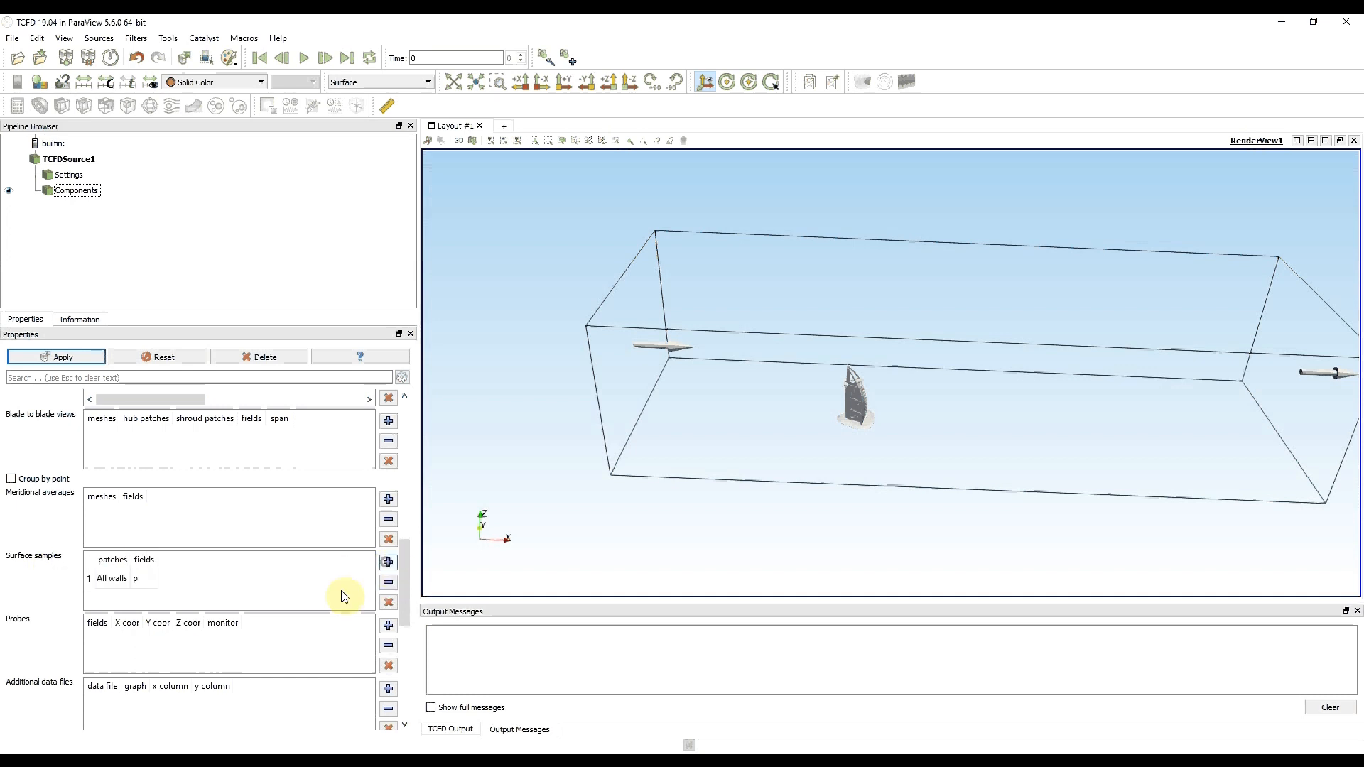
double_click(121, 580)
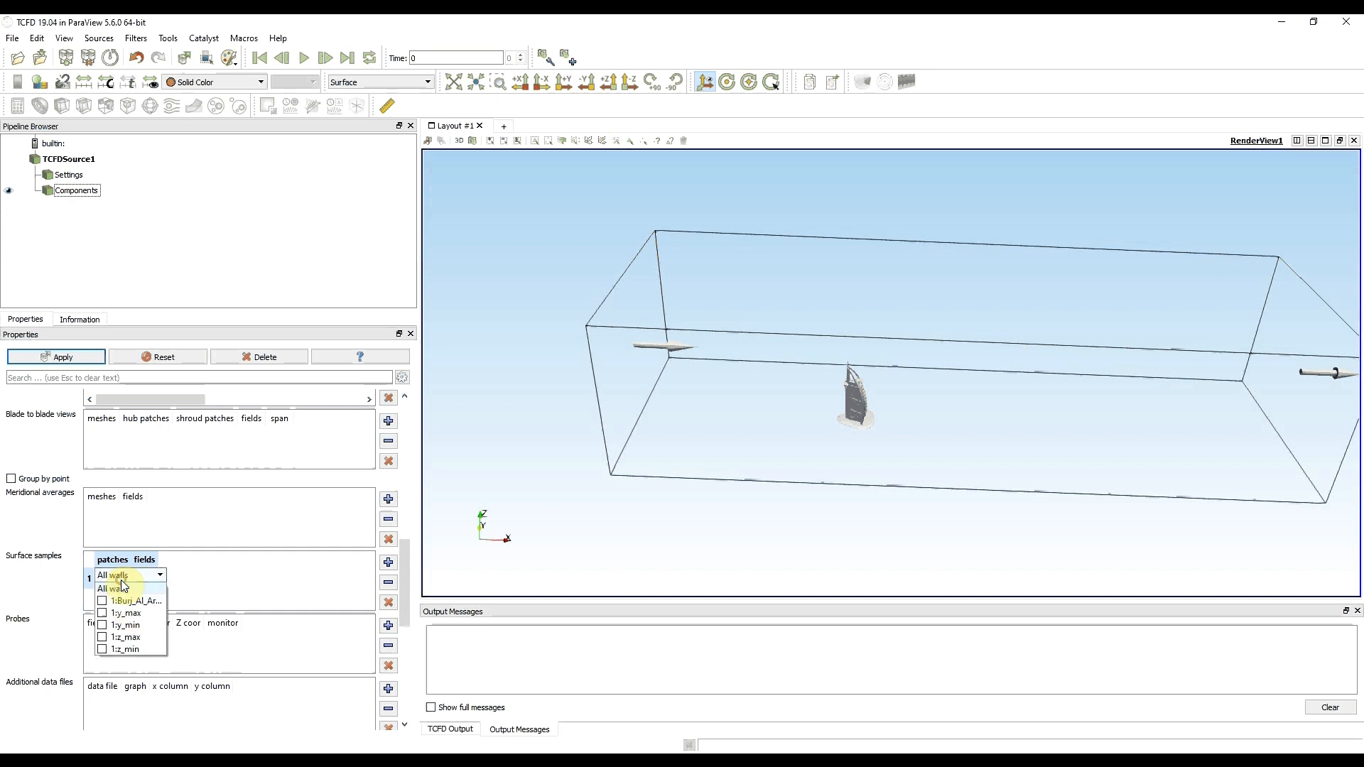
click(101, 601)
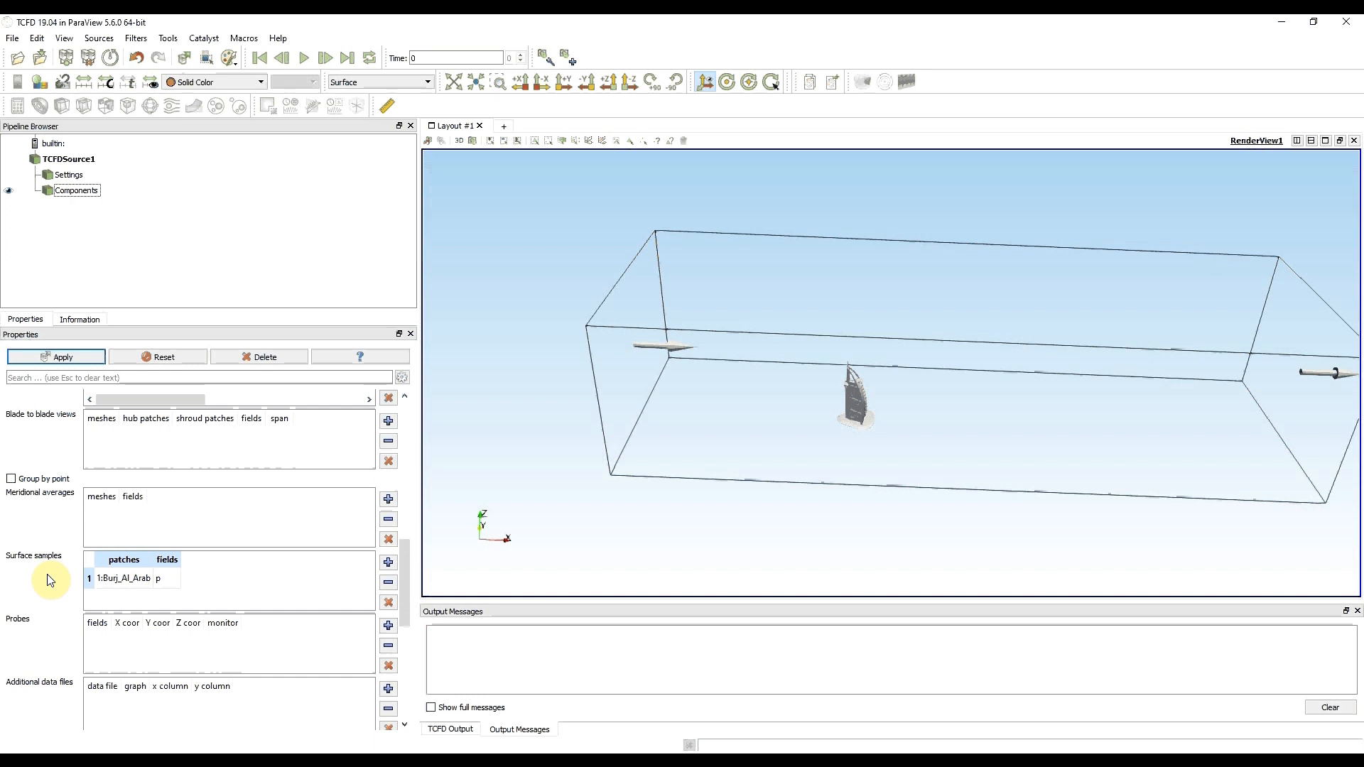
scroll(51, 580, down, 2)
scroll(51, 580, up, 2)
scroll(50, 580, up, 5)
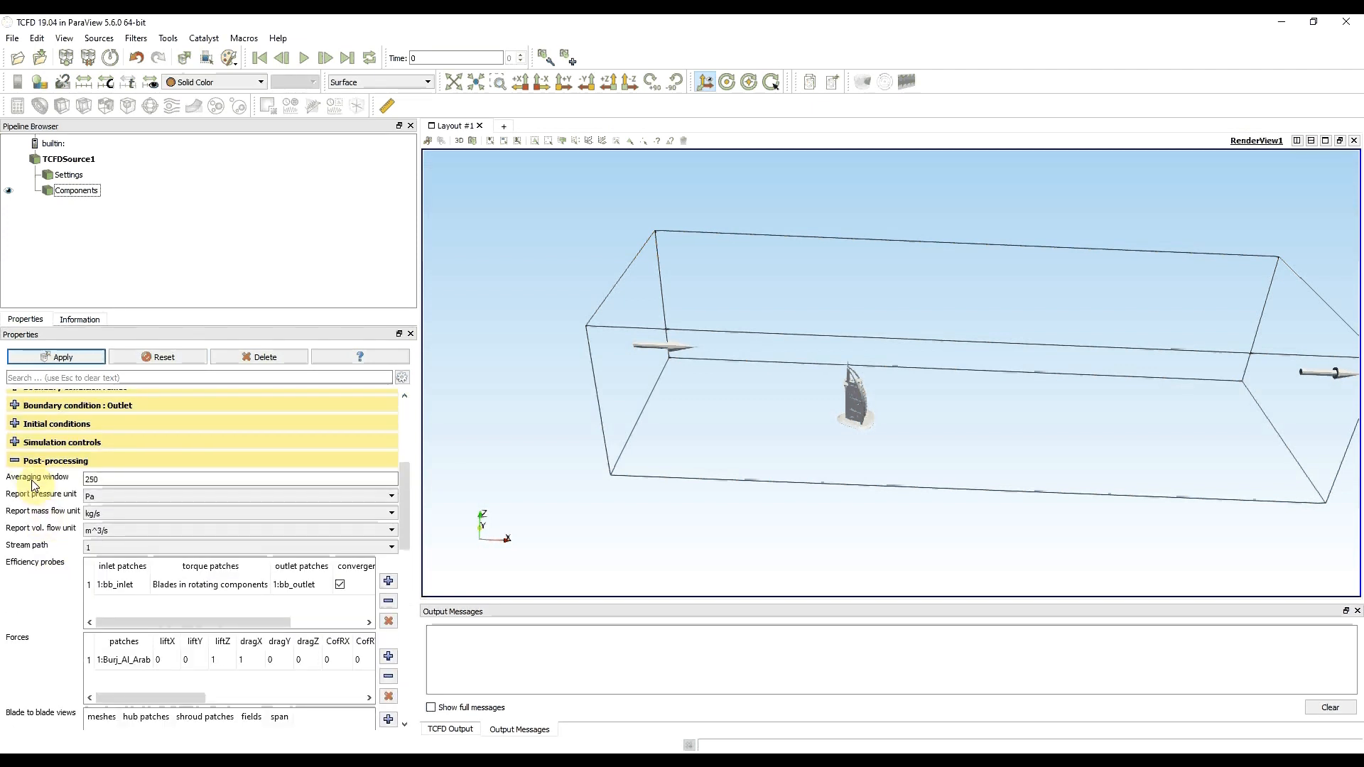
- Apply and save the completed simulation settings to the Burj-Al-Arab.tcfd setup file, and check the case setup
click(16, 462)
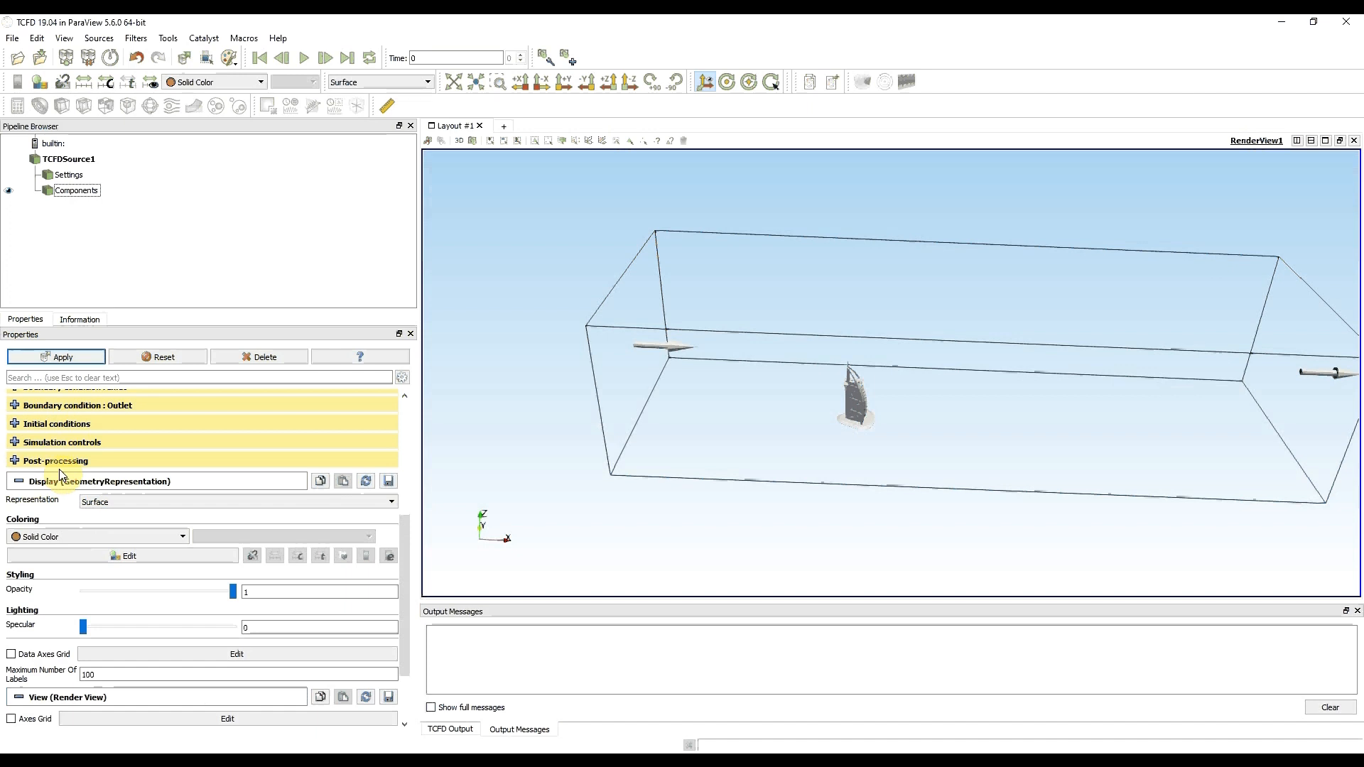
scroll(59, 469, up, 5)
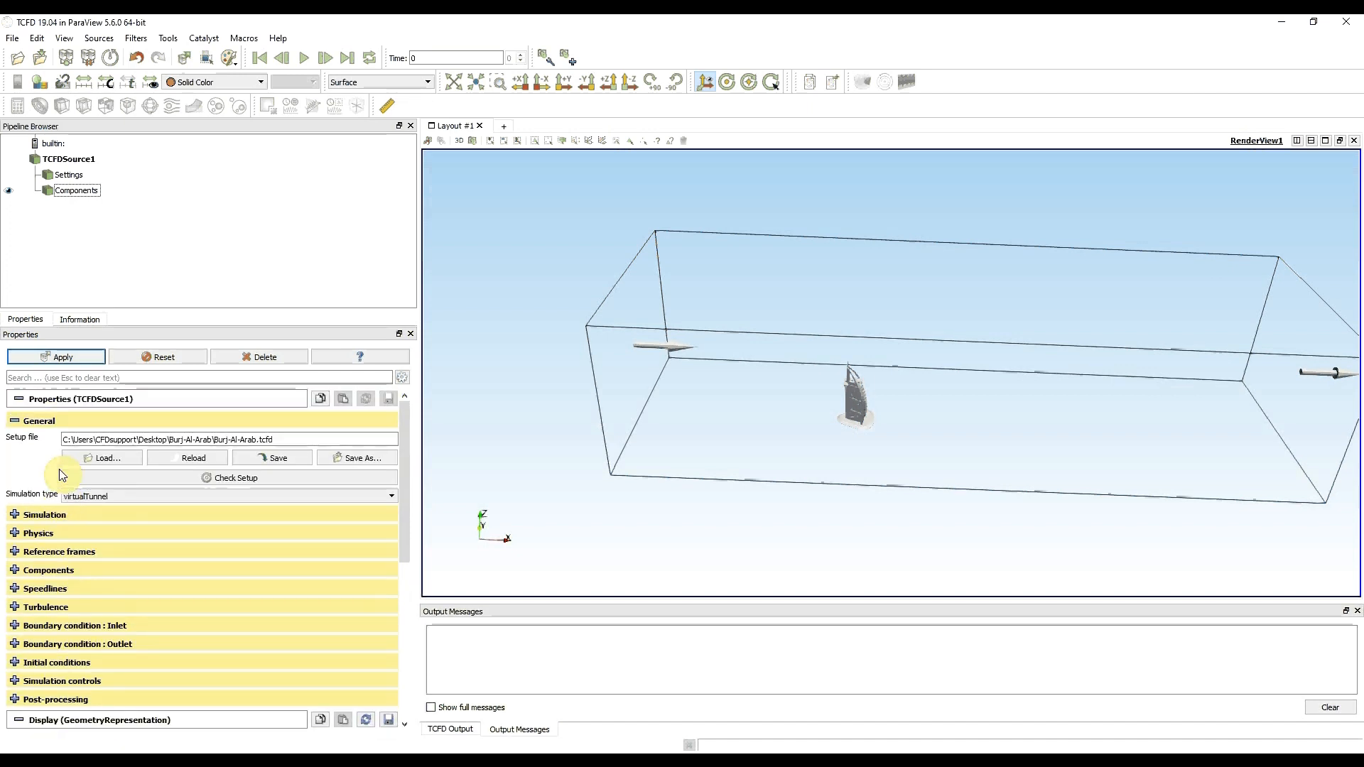
click(60, 356)
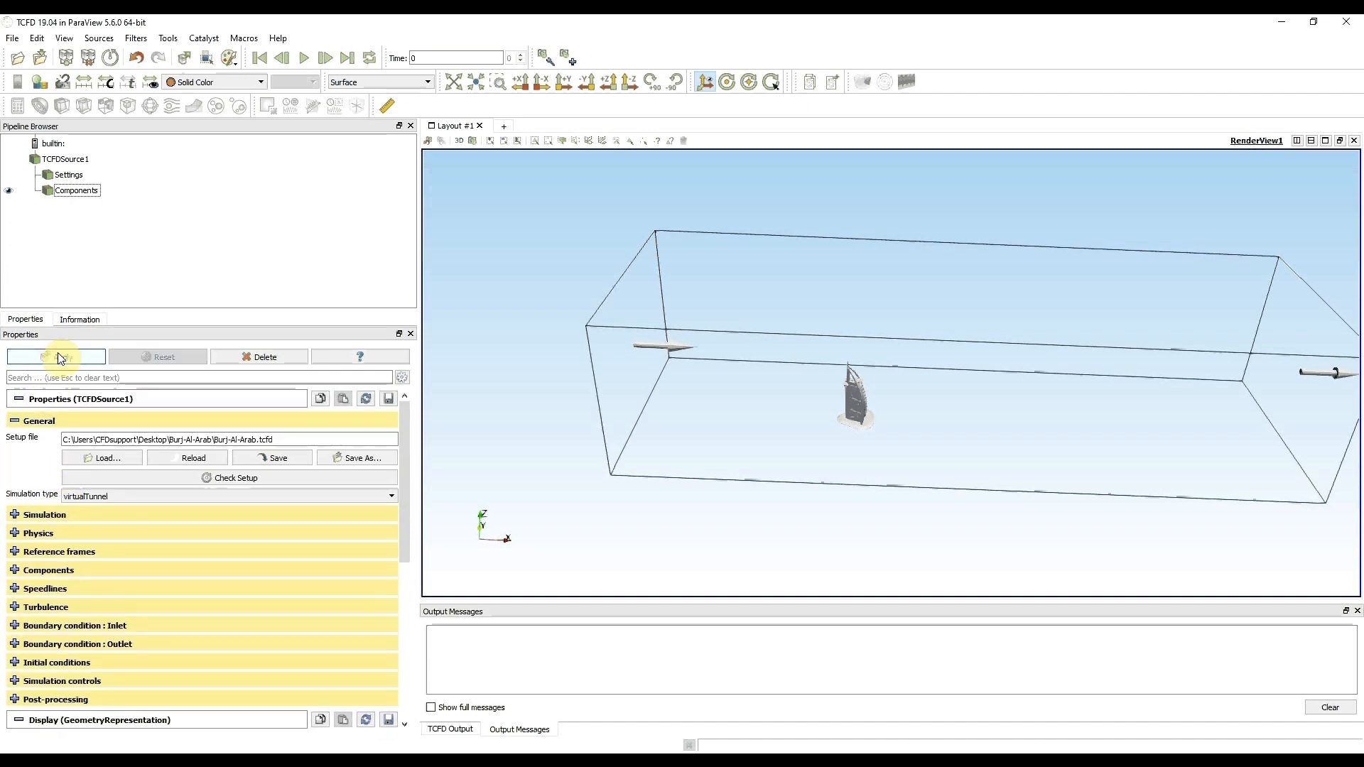
click(263, 458)
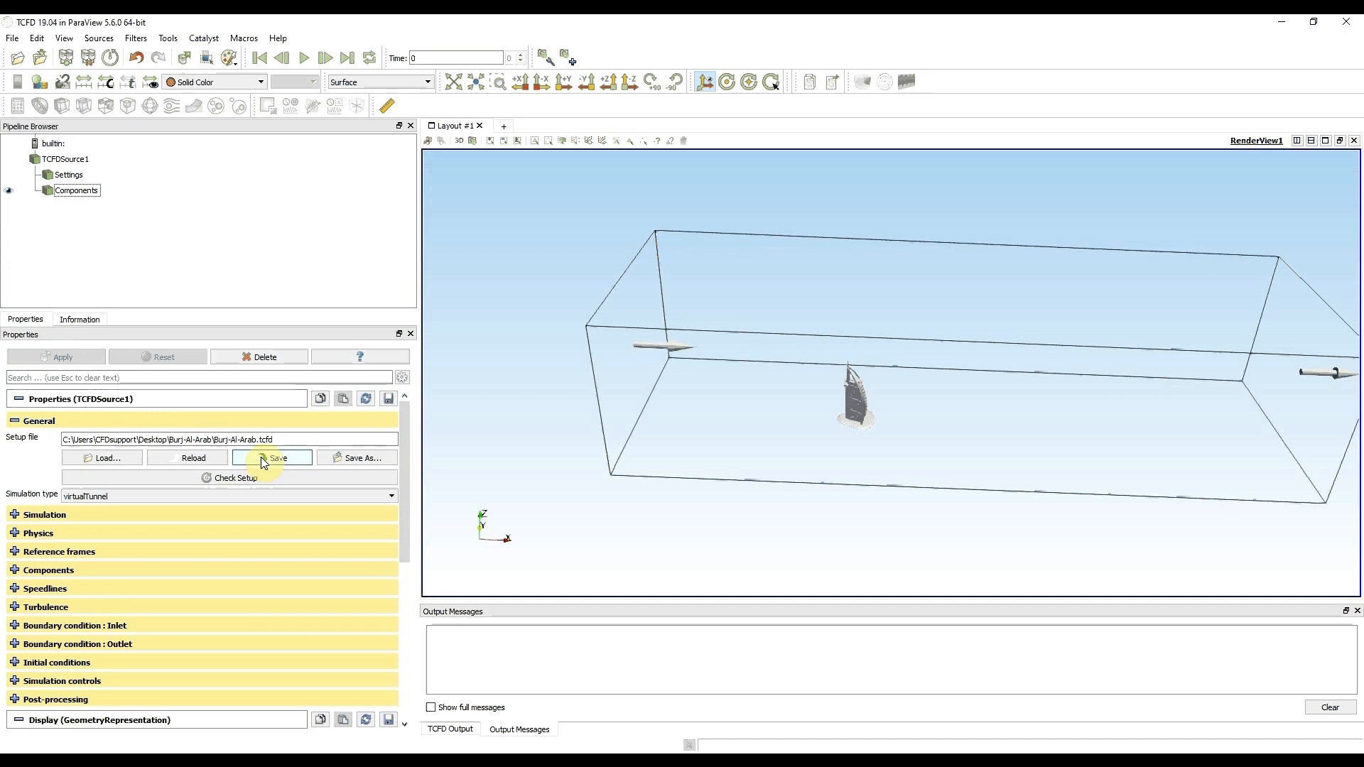
click(236, 479)
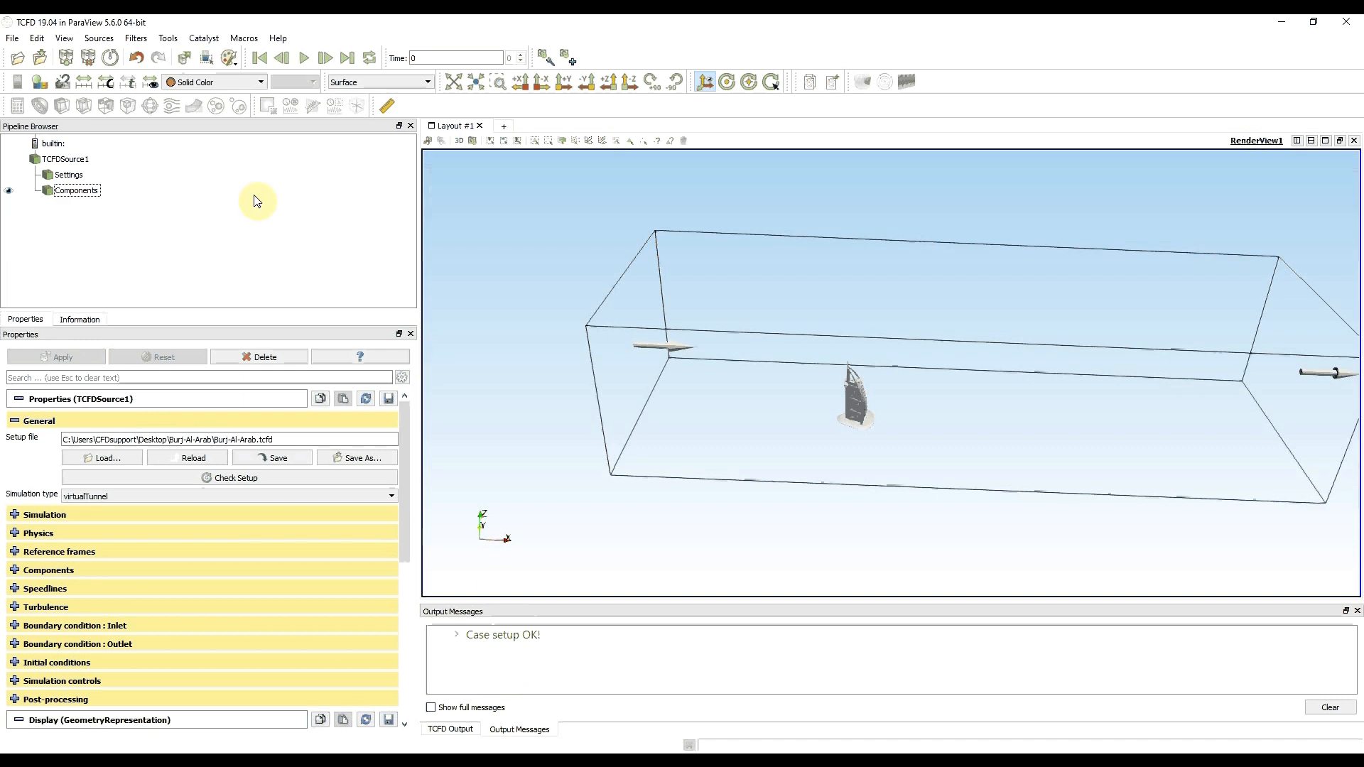
- Add a TCFD processing filter to the TCFDSource1 source
click(74, 161)
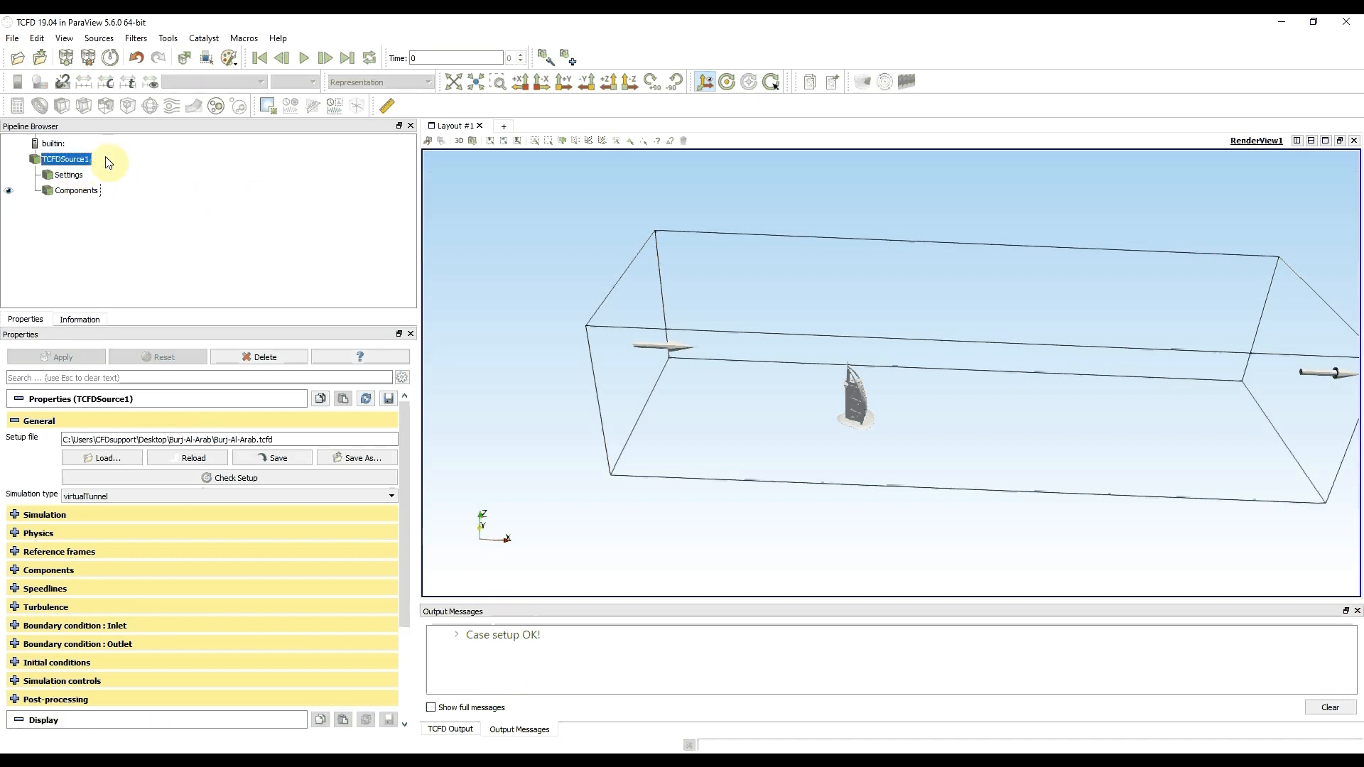
click(881, 84)
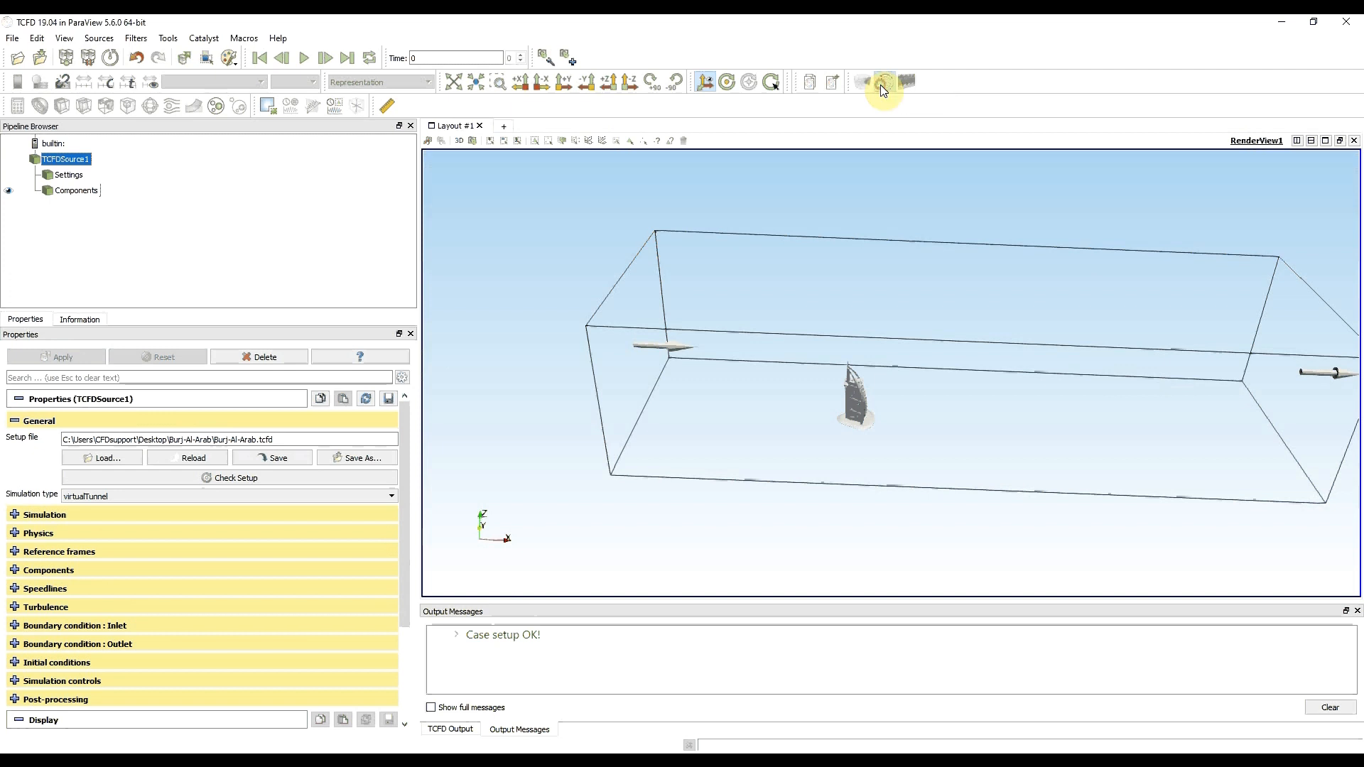